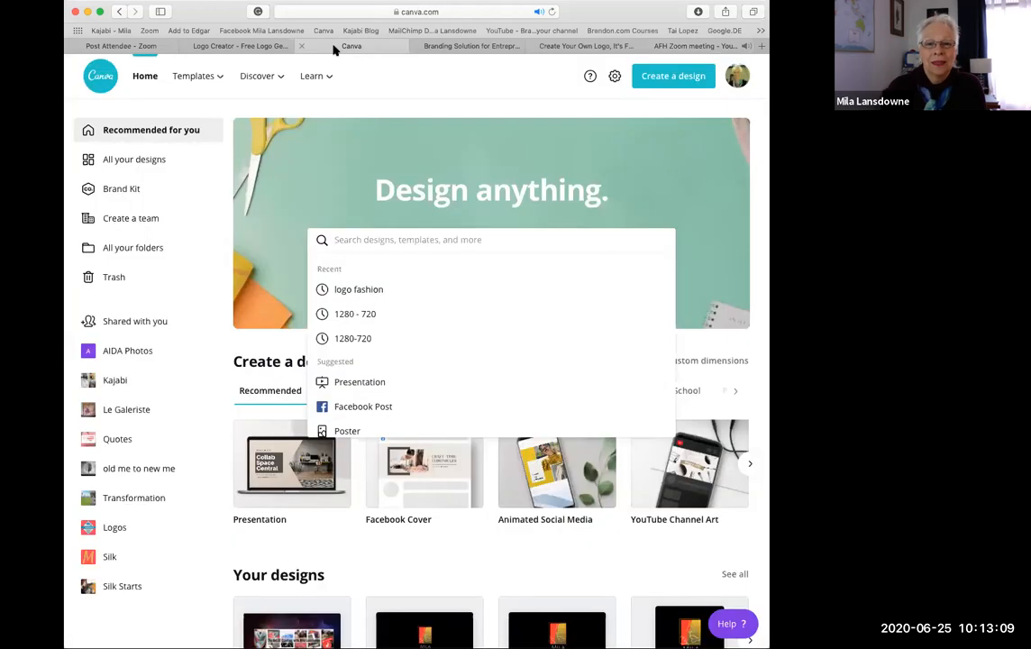
Look over the home pages of the logo makers Hatchful, GraphicSprings and FreeLogoDesign, ending on FreeLogoDesign.
{"action": "left_click", "coordinate": [668, 186]}
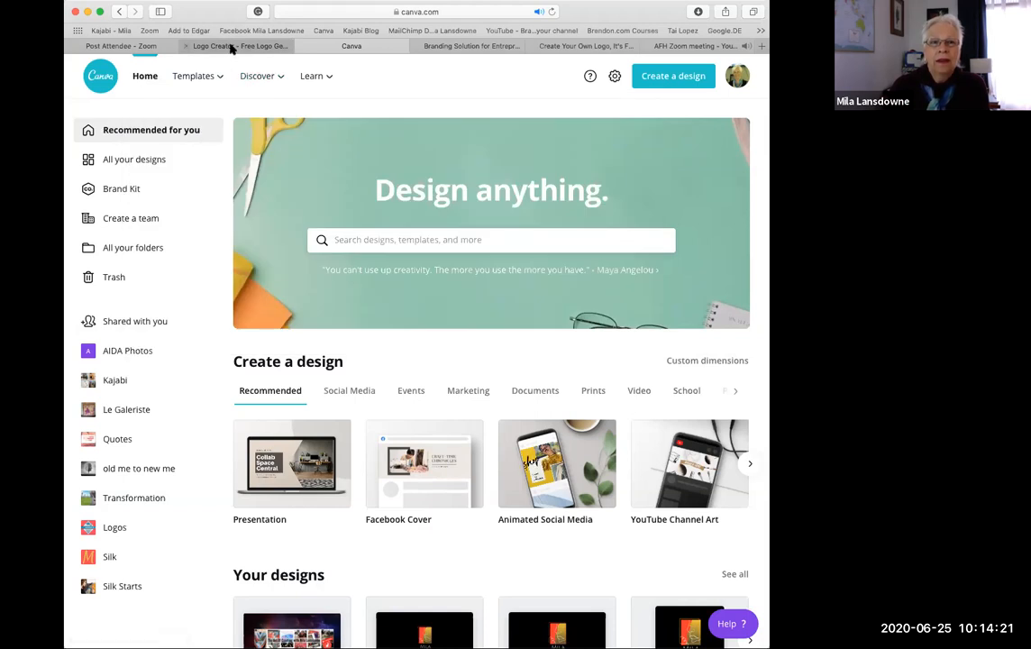
{"action": "left_click", "coordinate": [231, 48]}
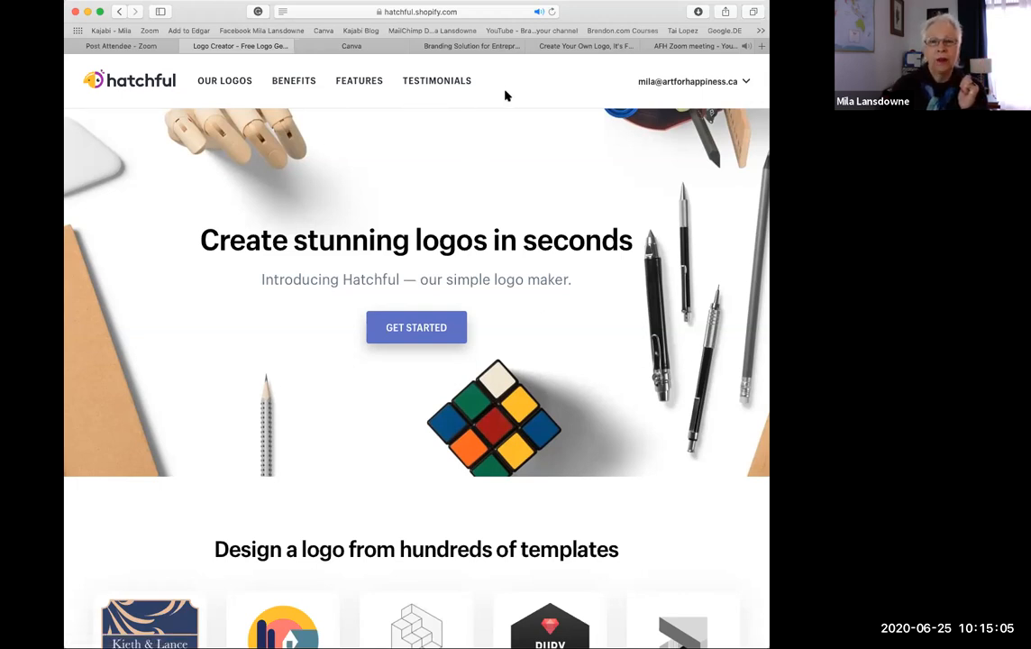
{"action": "left_click", "coordinate": [480, 48]}
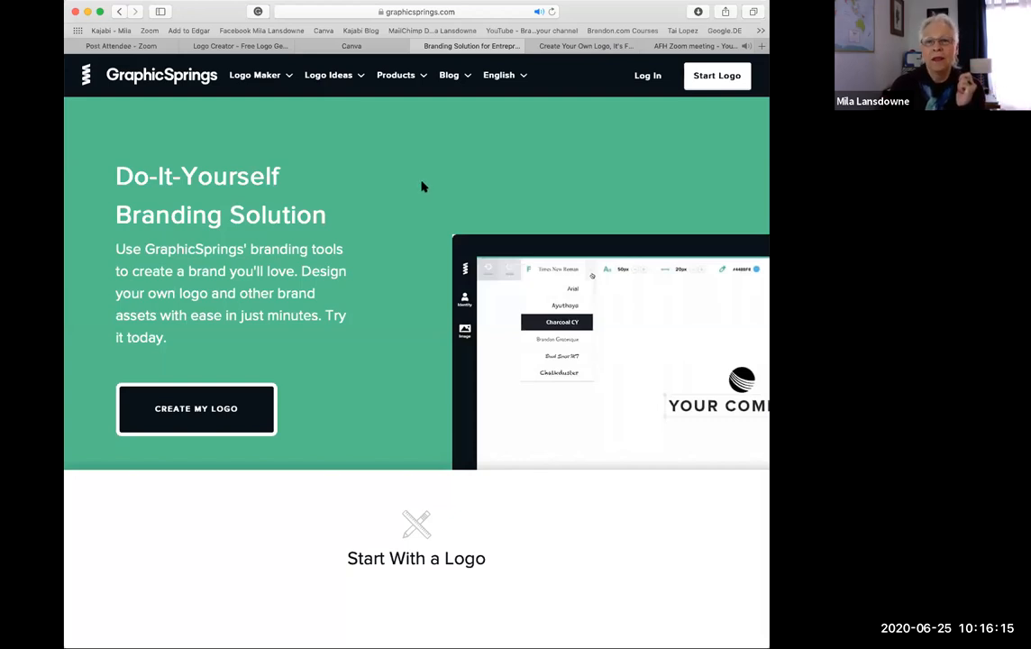
{"action": "left_click", "coordinate": [577, 51]}
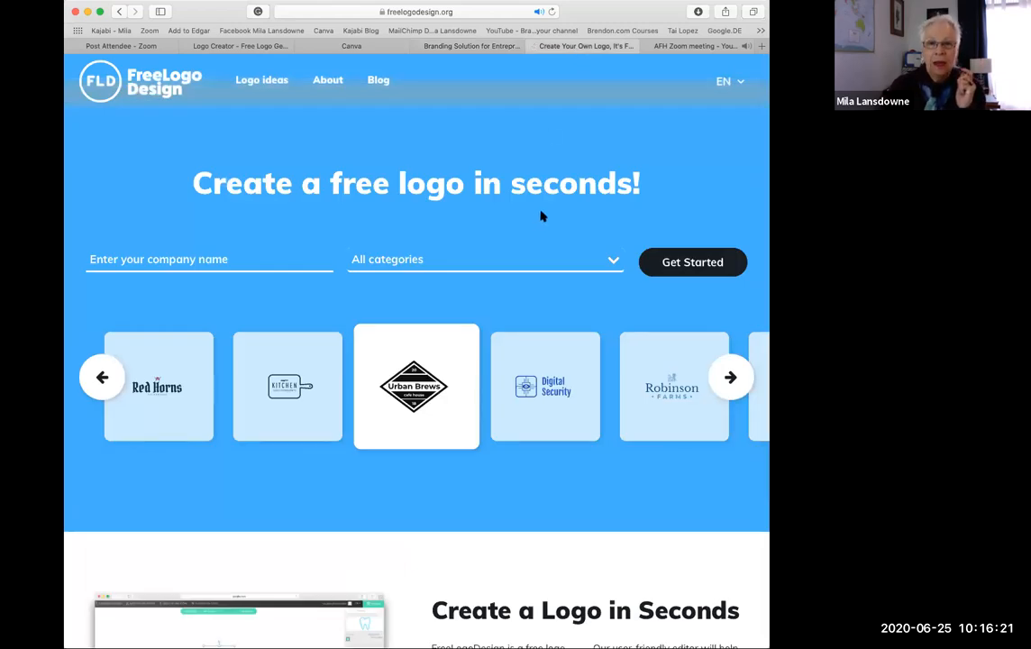
{"action": "left_click", "coordinate": [460, 46]}
{"action": "mouse_move", "coordinate": [505, 75]}
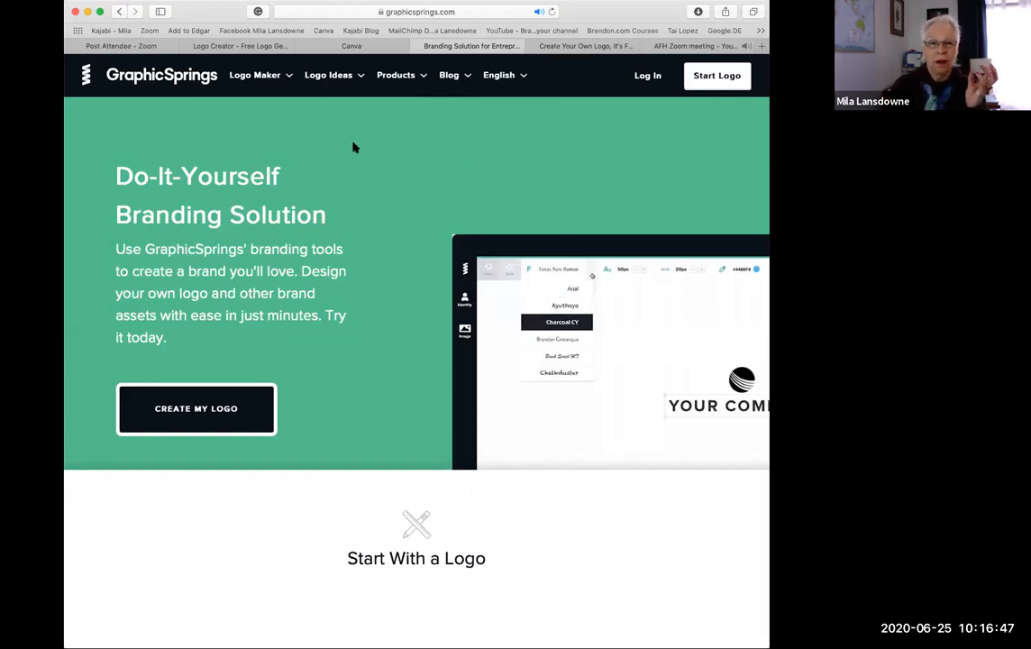
{"action": "left_click", "coordinate": [584, 46]}
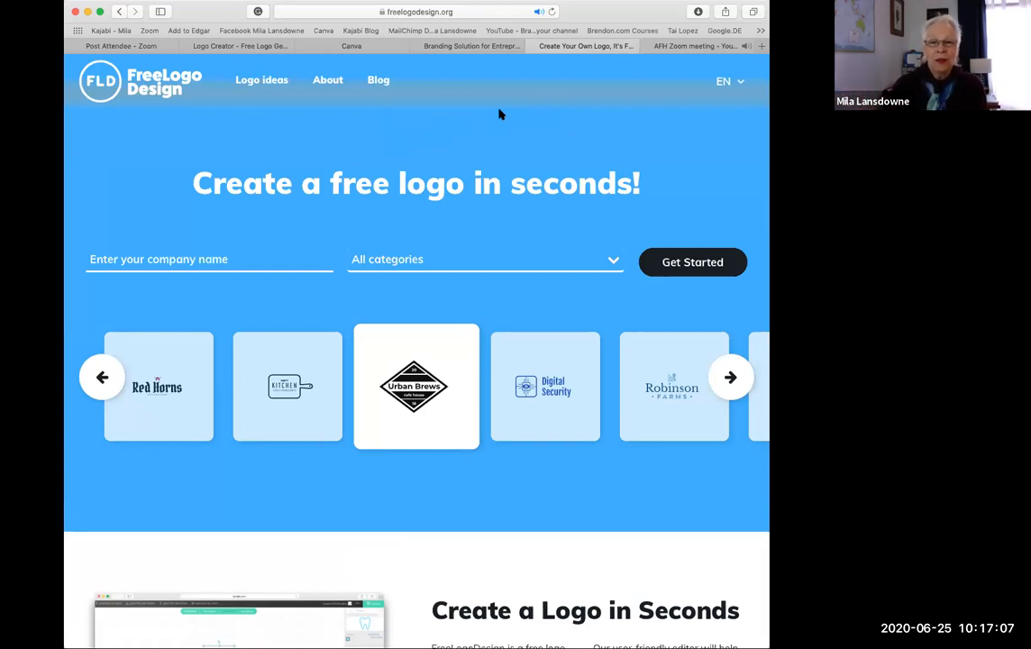
Enter "Mila Art" as the company name on FreeLogoDesign and look through the available logo categories.
{"action": "left_click", "coordinate": [218, 260]}
{"action": "type", "text": "Mila Art"}
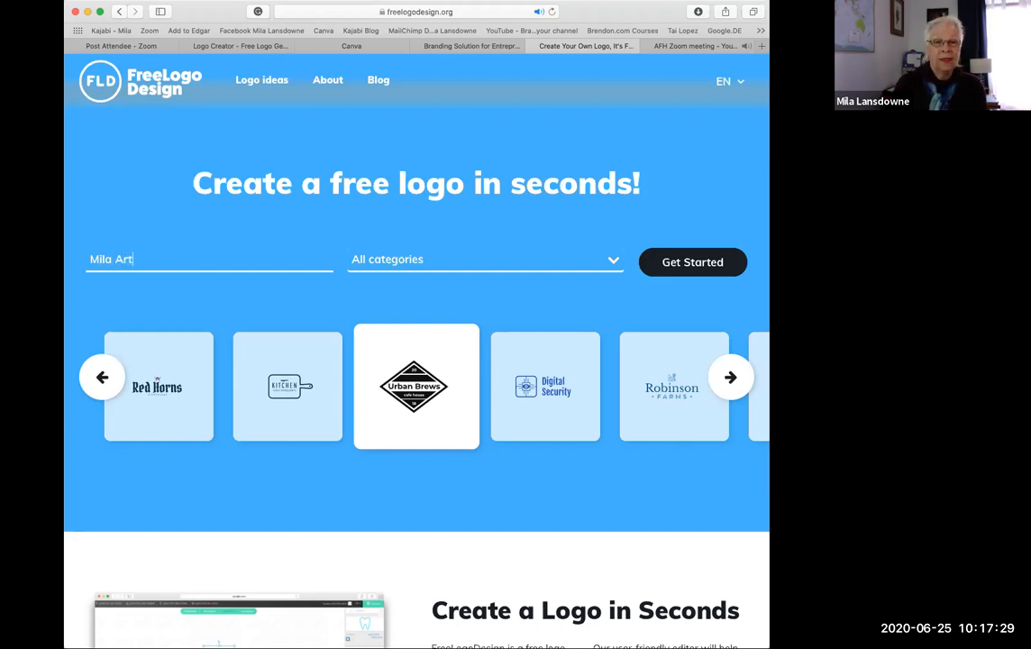
{"action": "left_click", "coordinate": [611, 263]}
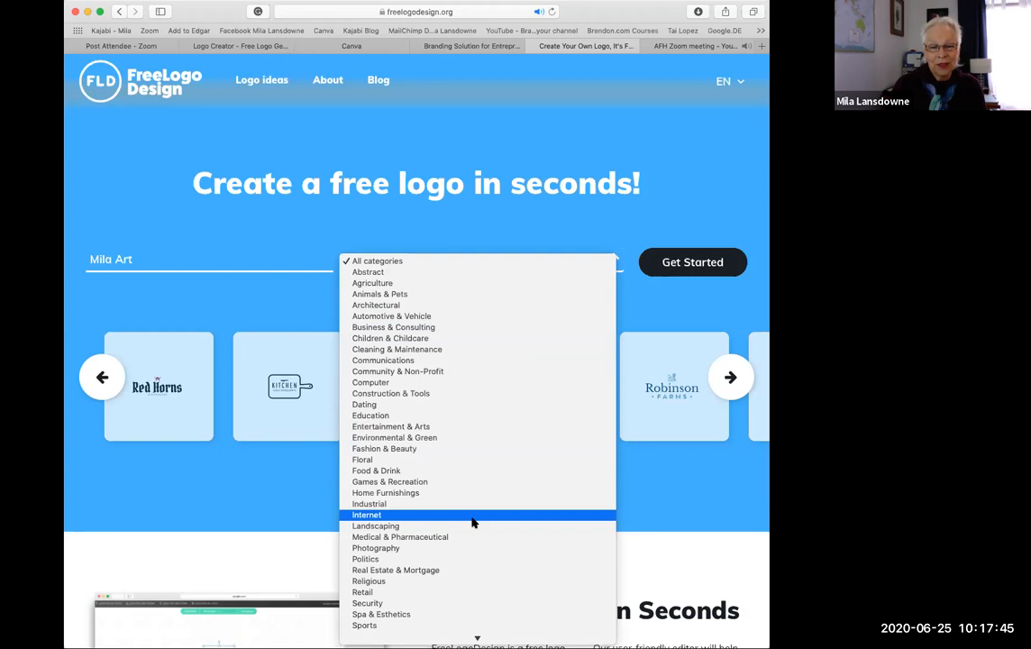
{"action": "scroll", "coordinate": [472, 523], "scroll_direction": "down", "scroll_amount": 2}
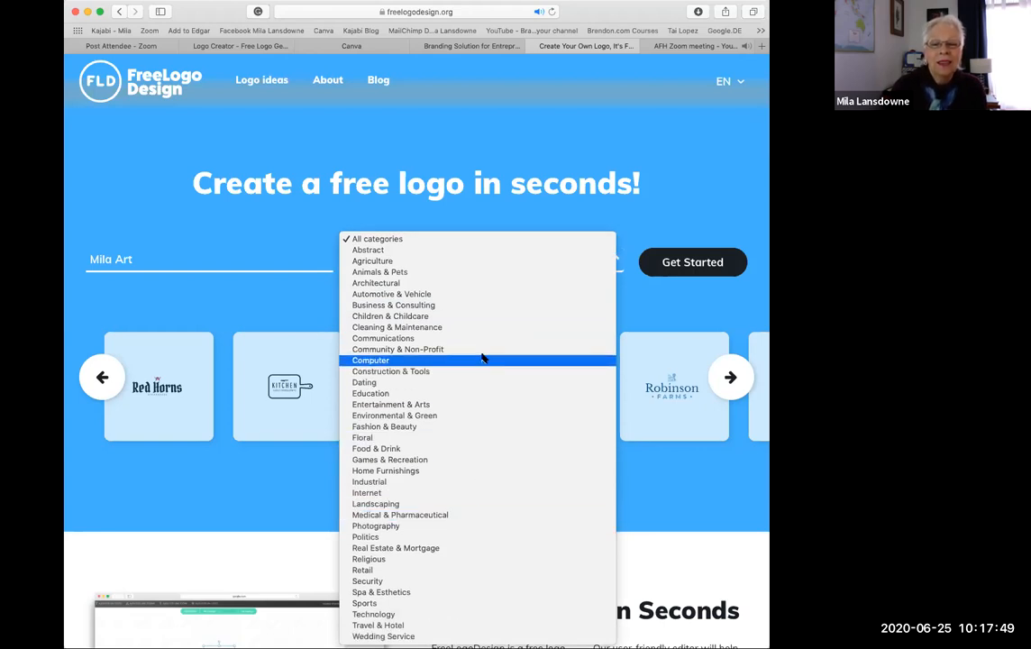
Change the company name to "Mila Store".
{"action": "left_click", "coordinate": [137, 260]}
{"action": "key", "text": "BackSpace"}
{"action": "key", "text": "BackSpace"}
{"action": "type", "text": "S"}
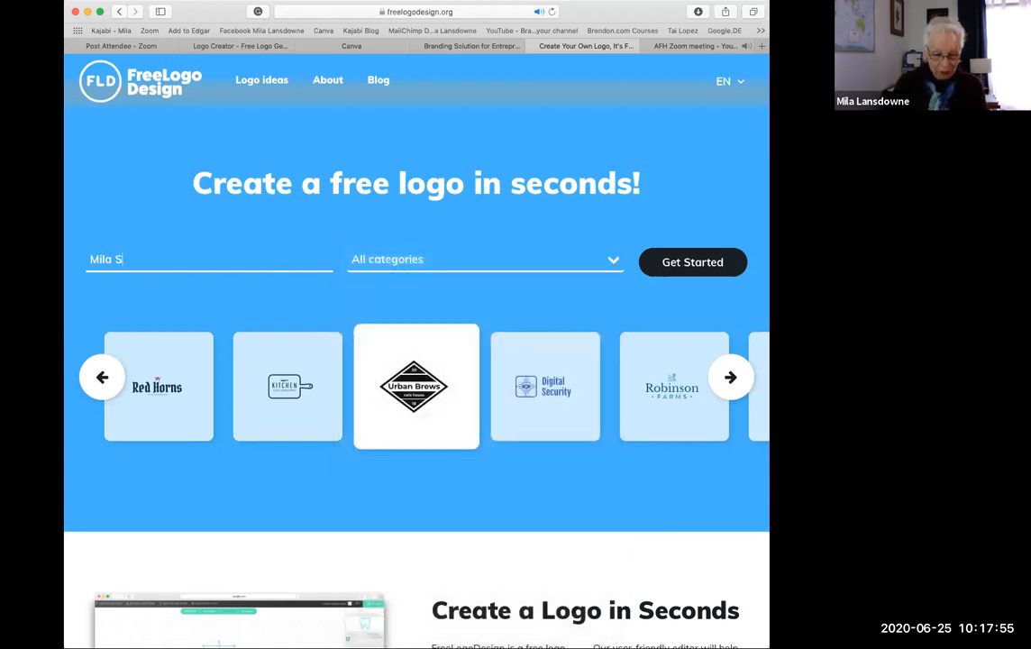
{"action": "type", "text": "tore"}
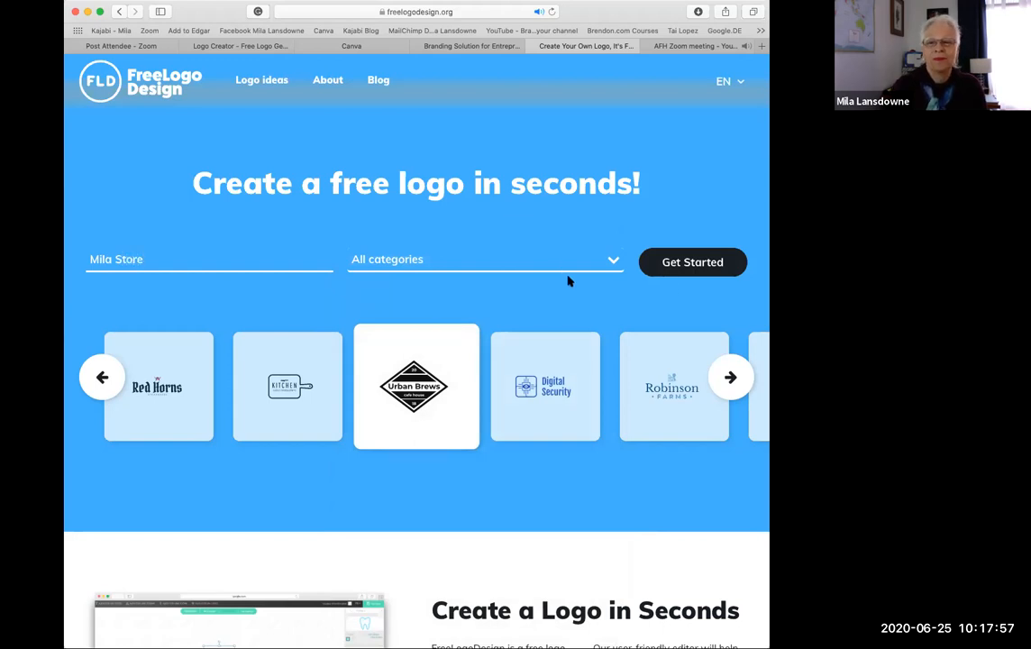
Choose the Fashion & Beauty category and start generating logo templates.
{"action": "left_click", "coordinate": [612, 260]}
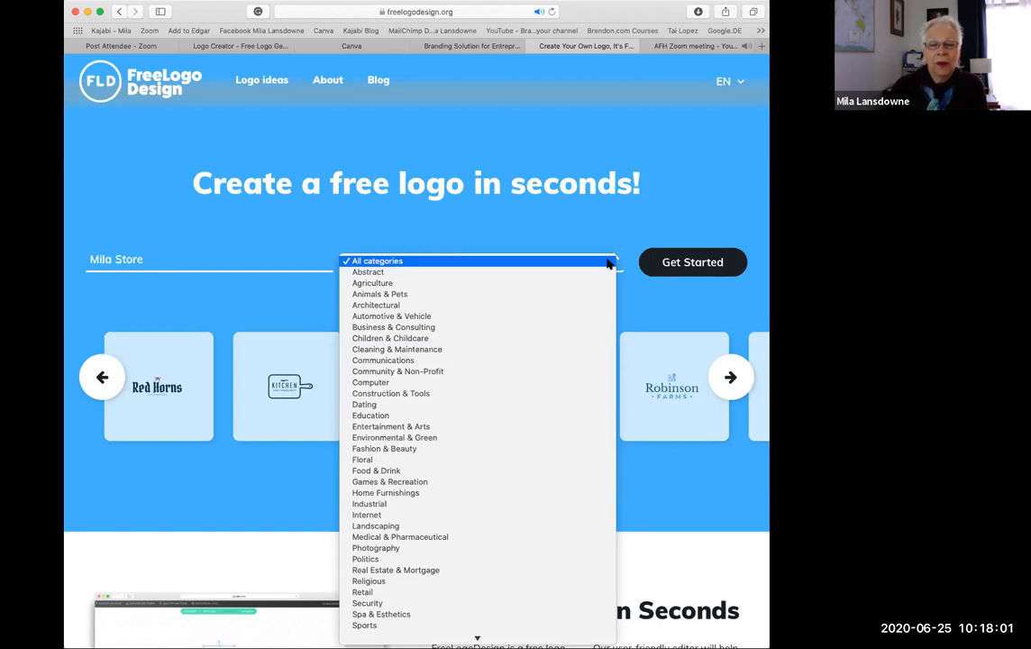
{"action": "left_click", "coordinate": [430, 448]}
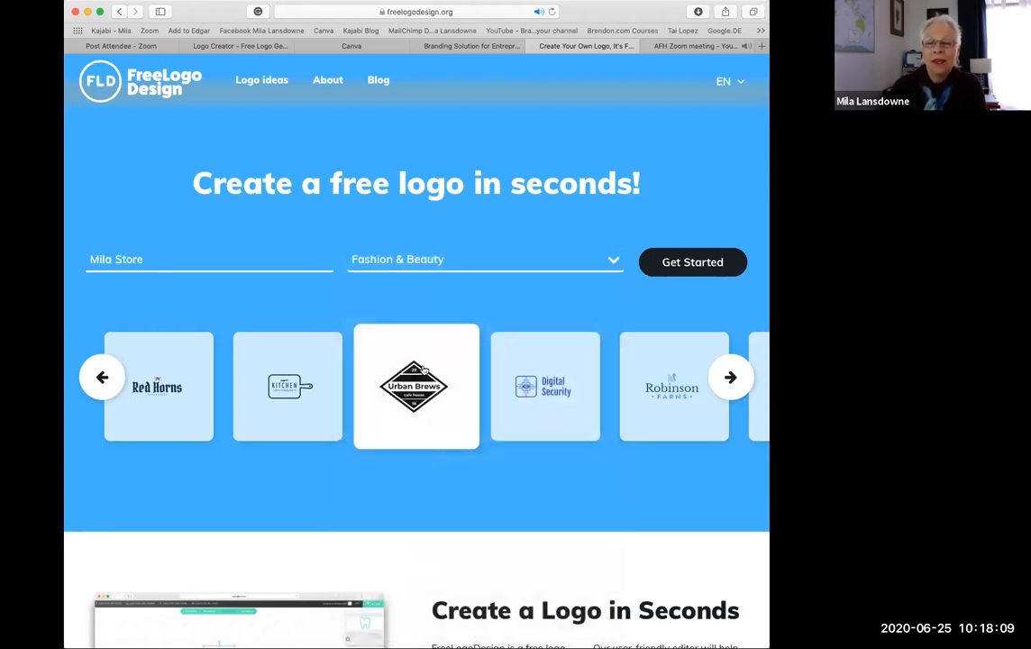
{"action": "left_click", "coordinate": [693, 264]}
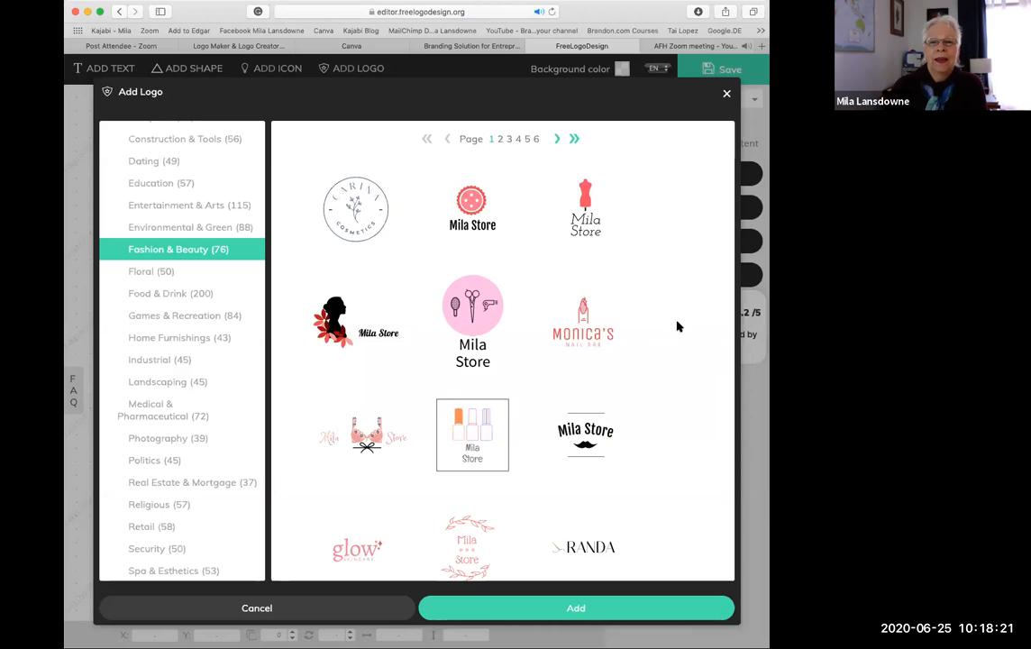
Add the Mila Store template with the pink lips above the name to the logo canvas.
{"action": "scroll", "coordinate": [544, 300], "scroll_direction": "down", "scroll_amount": 4}
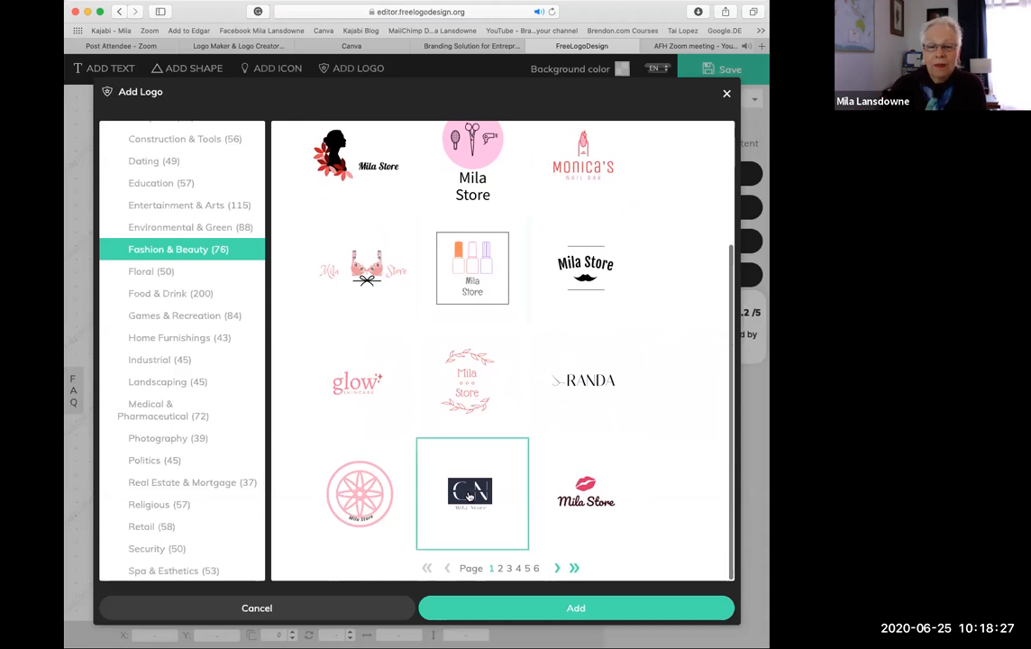
{"action": "left_click", "coordinate": [585, 494]}
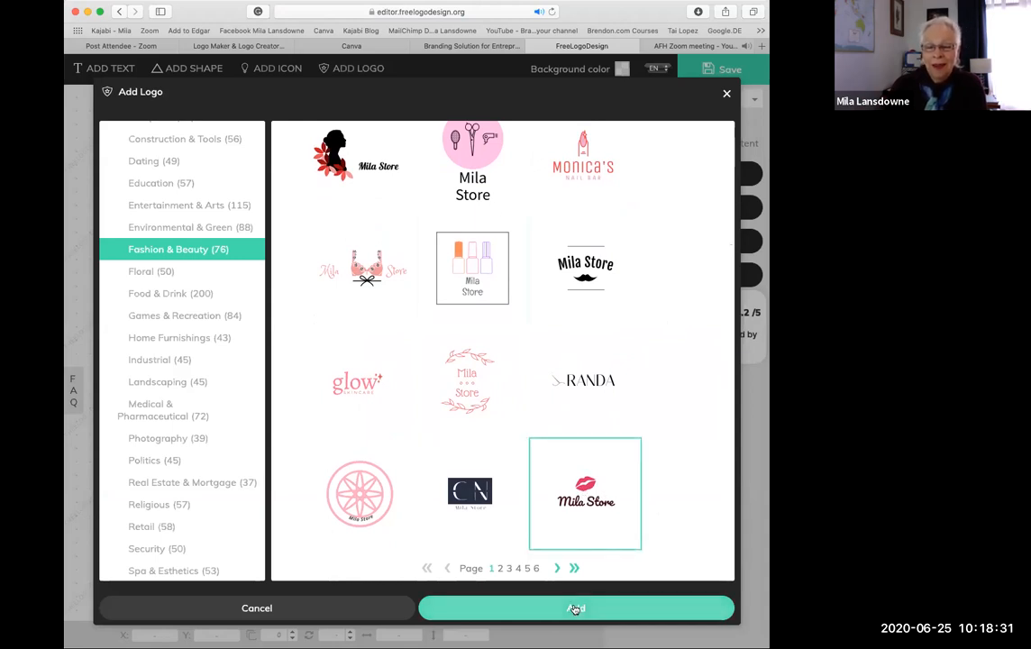
{"action": "left_click", "coordinate": [573, 608]}
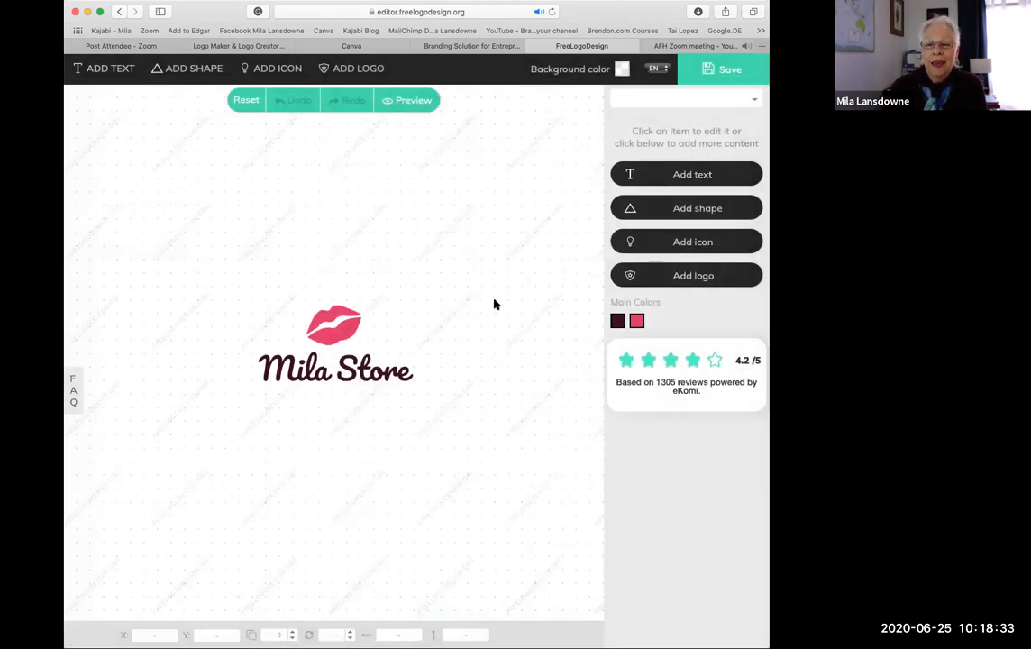
Recolor the logo's lips shape, trying yellow first and settling on orange e78200.
{"action": "left_click", "coordinate": [335, 323]}
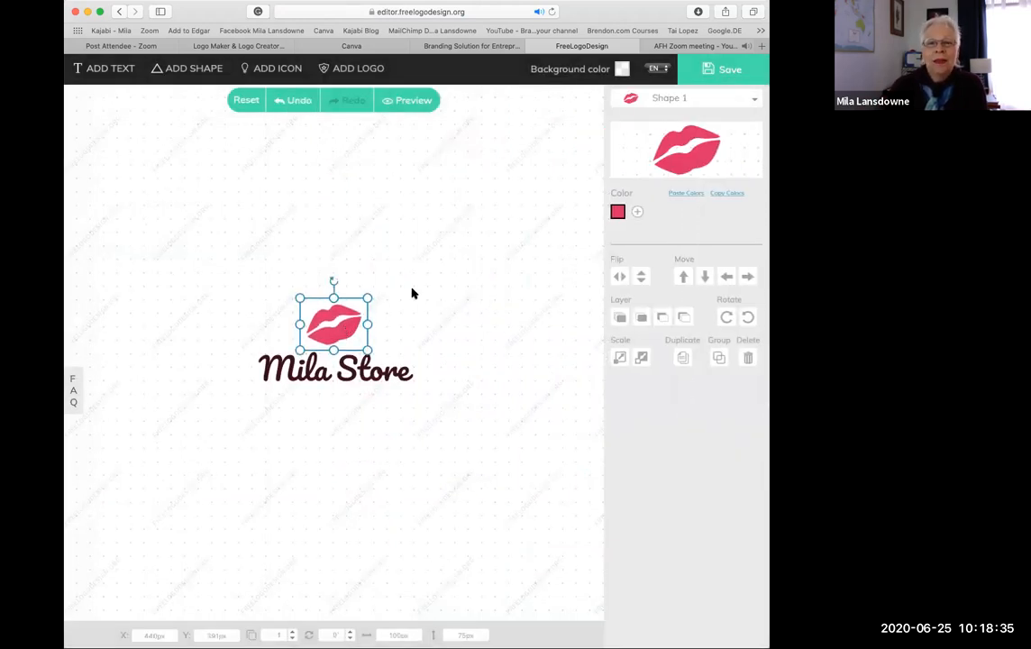
{"action": "left_click", "coordinate": [617, 213]}
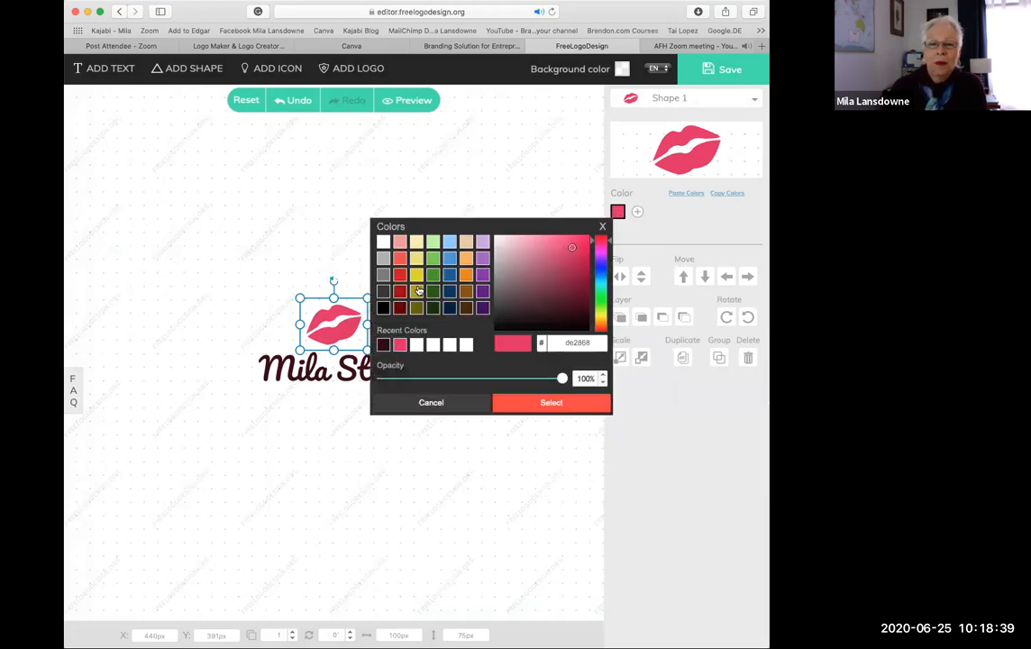
{"action": "left_click", "coordinate": [417, 275]}
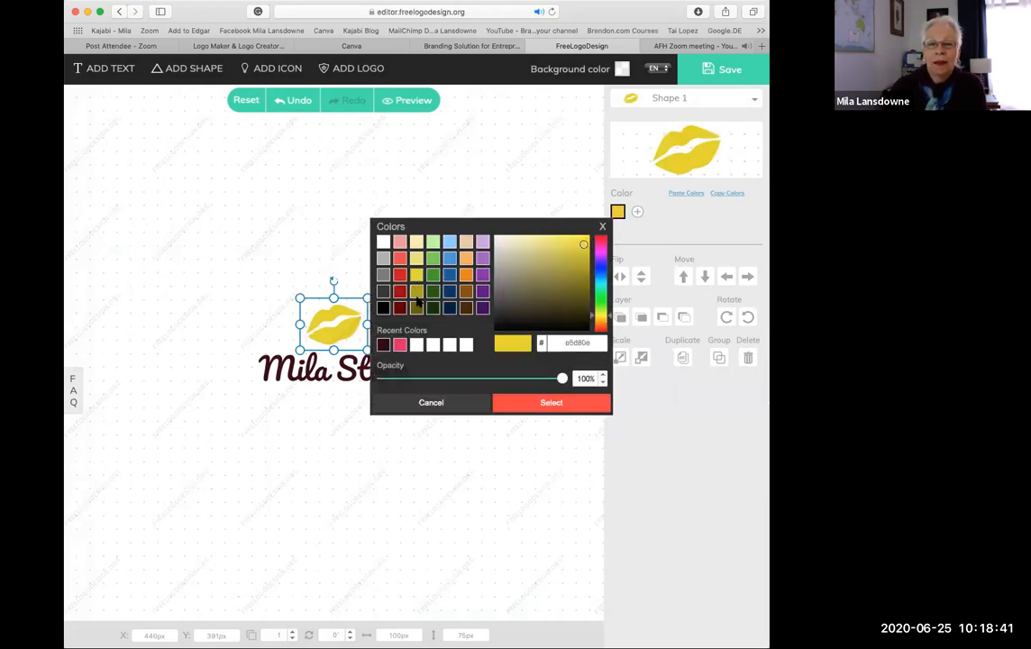
{"action": "left_click", "coordinate": [467, 275]}
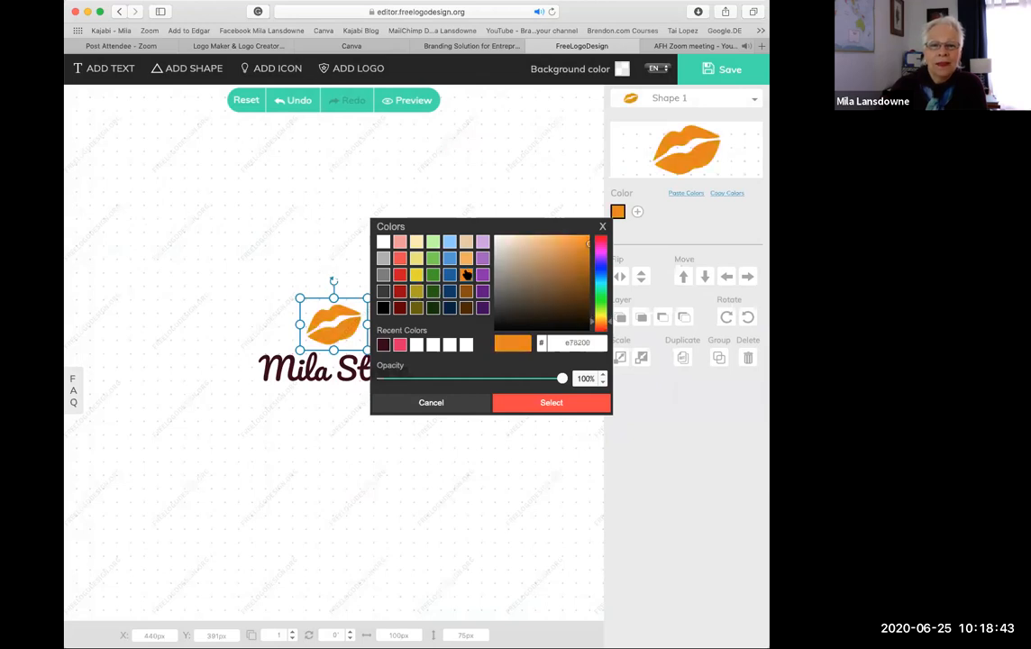
{"action": "left_click", "coordinate": [545, 402]}
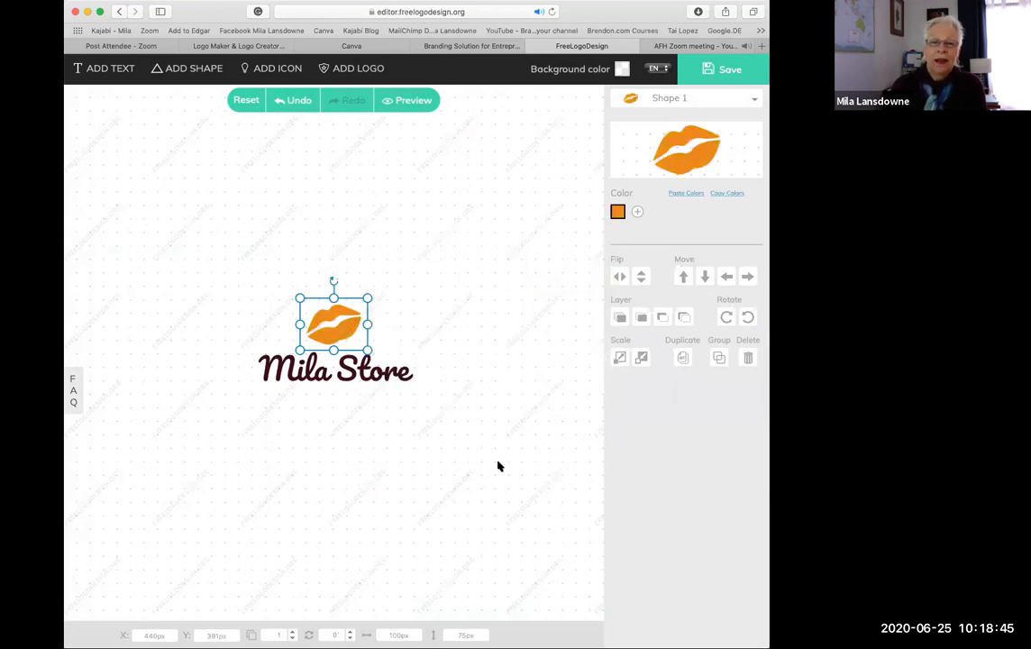
{"action": "left_click", "coordinate": [498, 465]}
Change the font of the Mila Store text to Parisienne.
{"action": "left_click", "coordinate": [377, 373]}
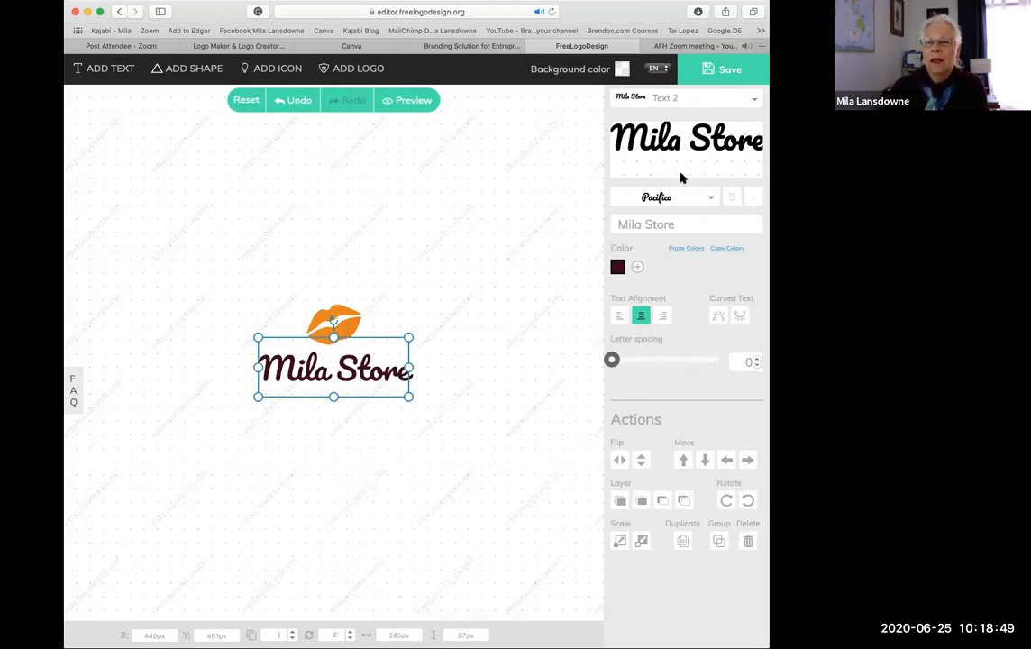
{"action": "left_click", "coordinate": [711, 198]}
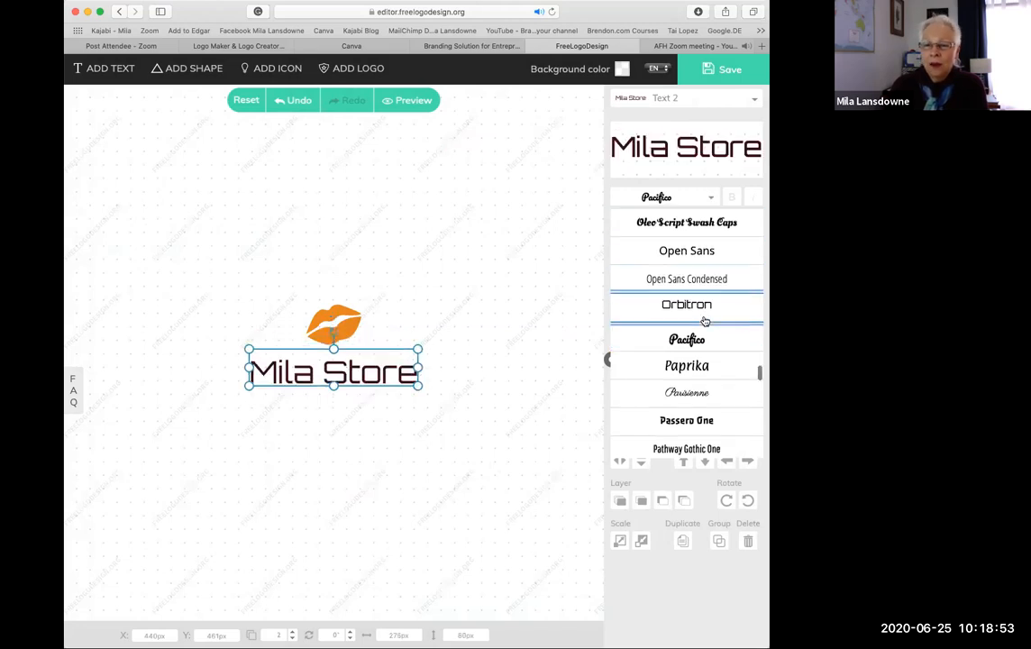
{"action": "left_click", "coordinate": [696, 386]}
{"action": "left_click", "coordinate": [507, 329]}
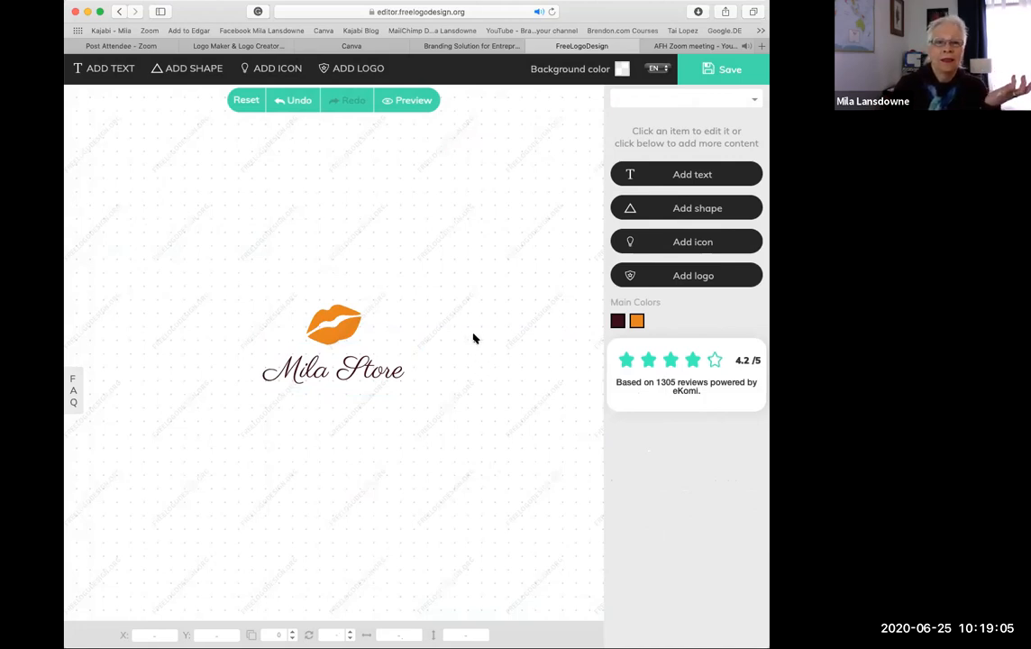
Save the finished logo, reopening it once in the editor and saving it again.
{"action": "left_click", "coordinate": [733, 70]}
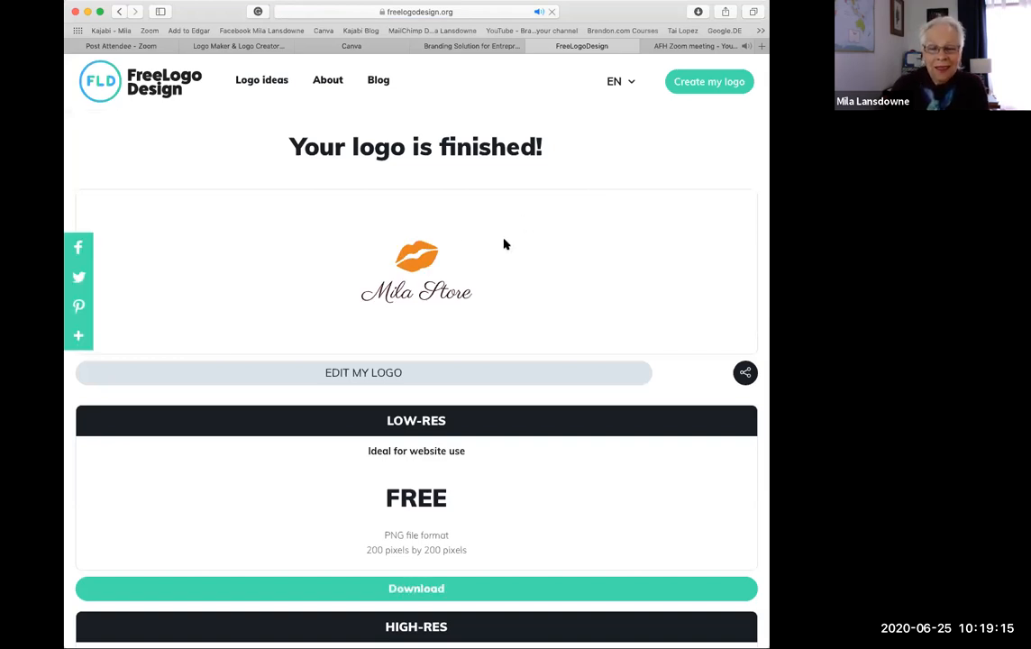
{"action": "left_click", "coordinate": [406, 372]}
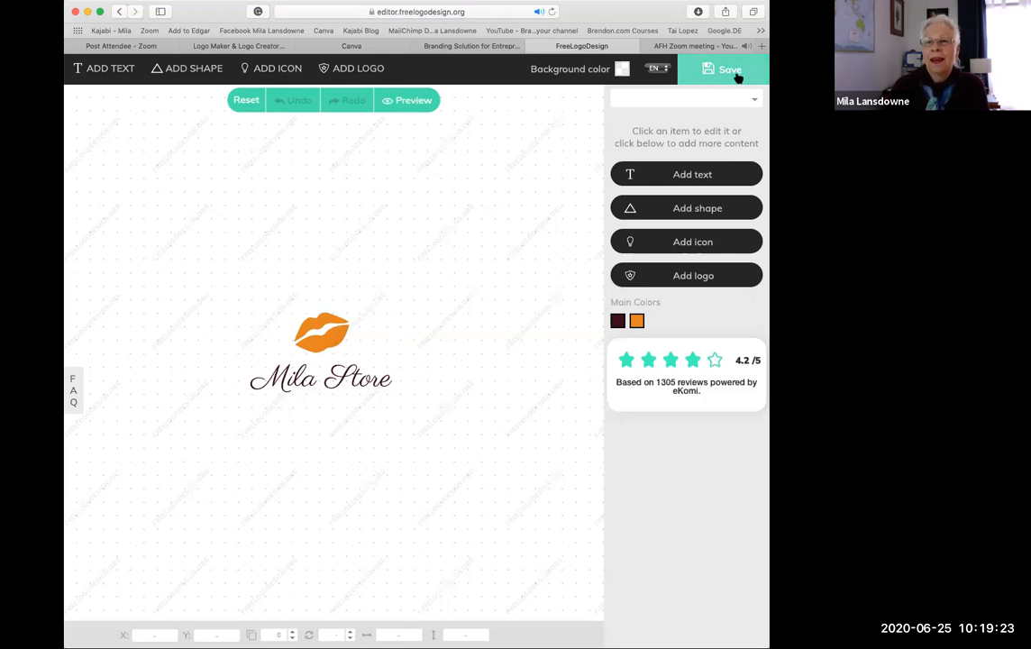
{"action": "left_click", "coordinate": [736, 76]}
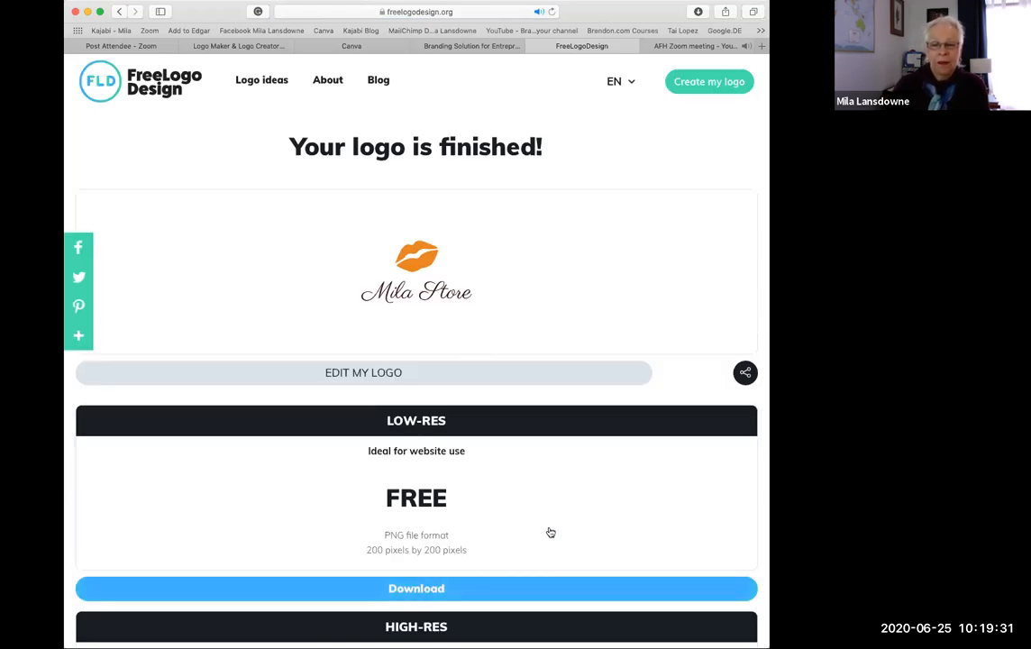
Review the low-res and high-res download options offered for the finished logo.
{"action": "scroll", "coordinate": [549, 523], "scroll_direction": "down", "scroll_amount": 3}
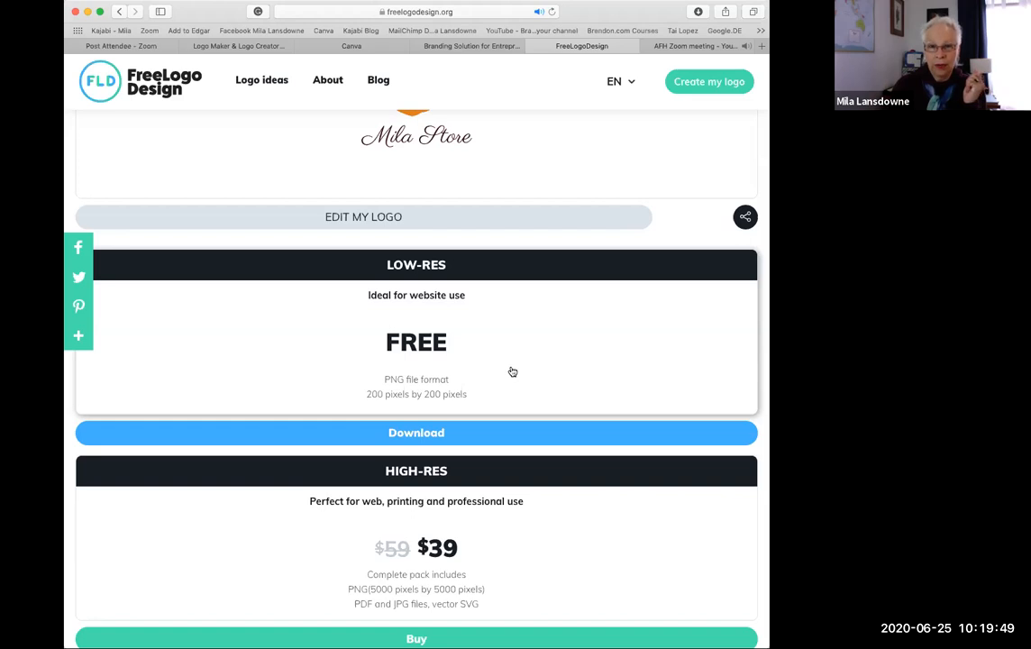
{"action": "scroll", "coordinate": [513, 373], "scroll_direction": "up", "scroll_amount": 3}
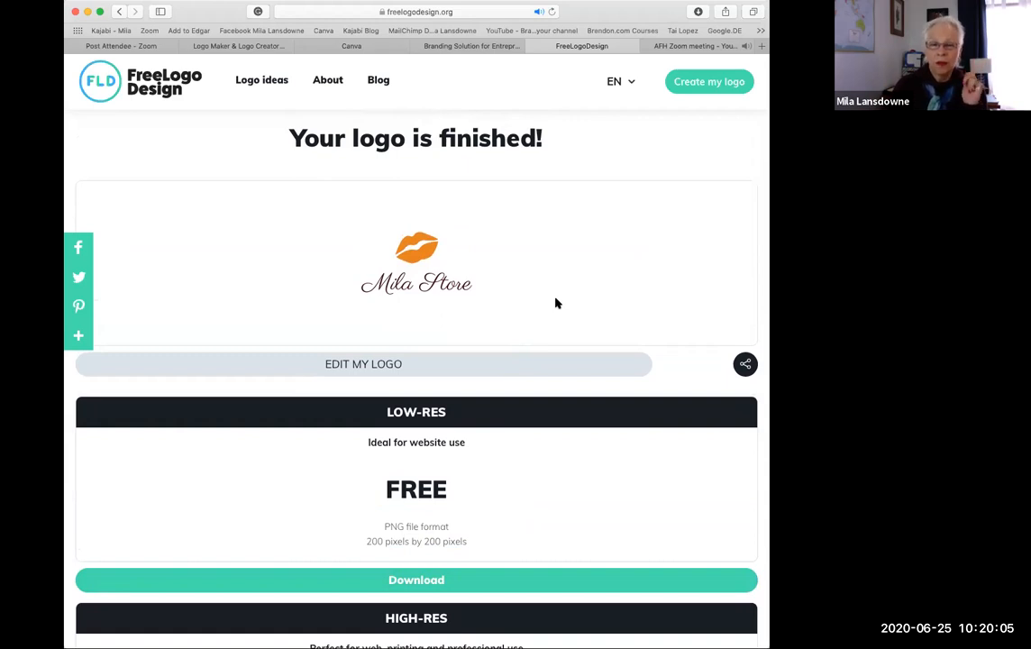
{"action": "scroll", "coordinate": [556, 304], "scroll_direction": "down", "scroll_amount": 5}
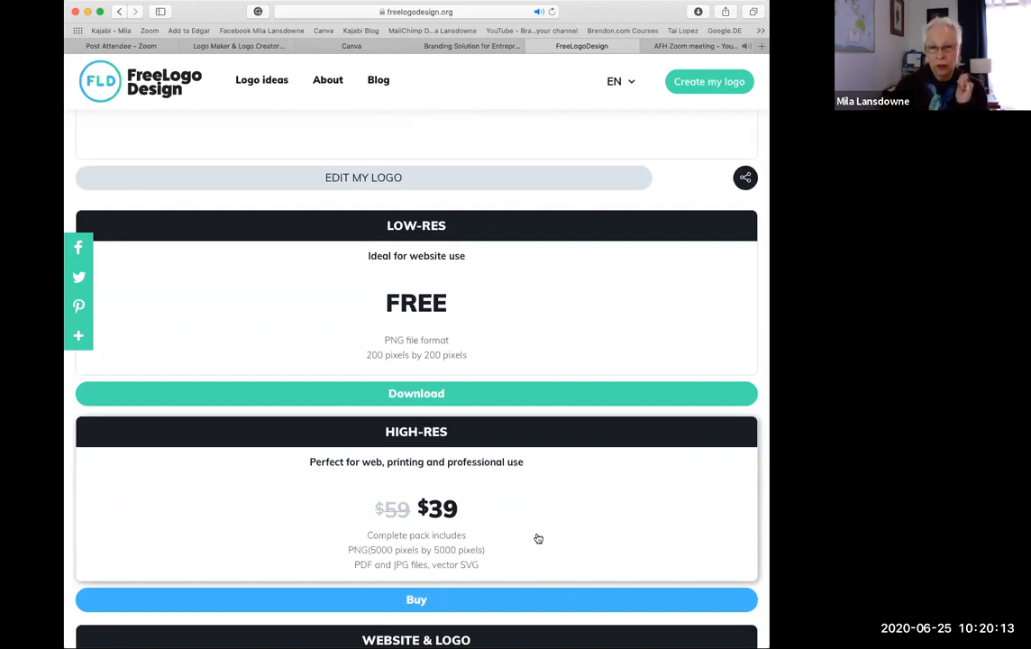
{"action": "scroll", "coordinate": [537, 538], "scroll_direction": "up", "scroll_amount": 5}
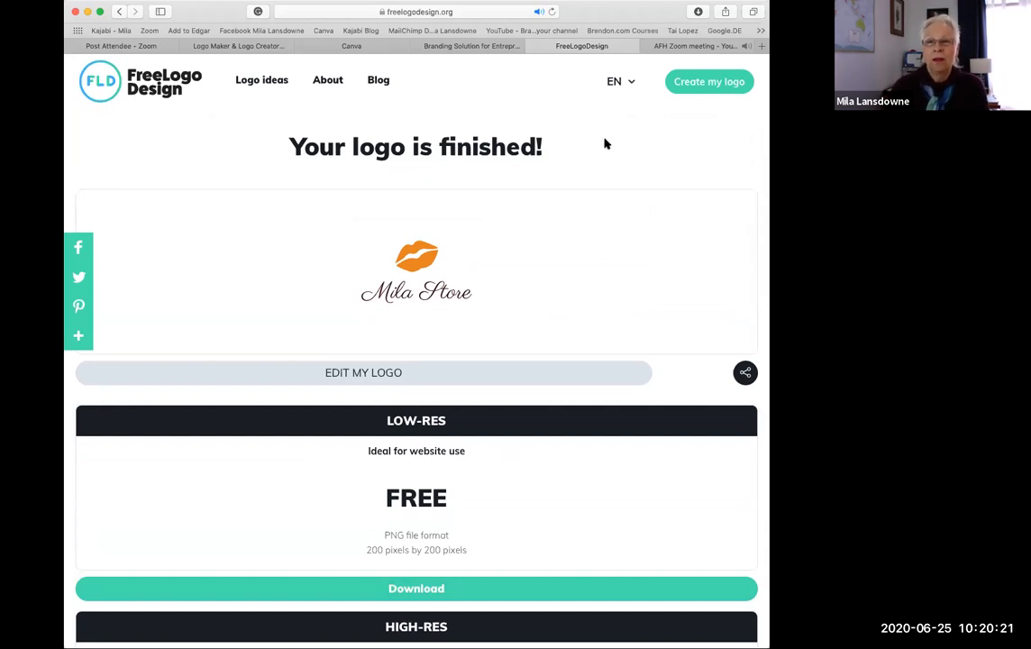
View the logo maker page on GraphicSprings and return to the Hatchful home page.
{"action": "left_click", "coordinate": [461, 50]}
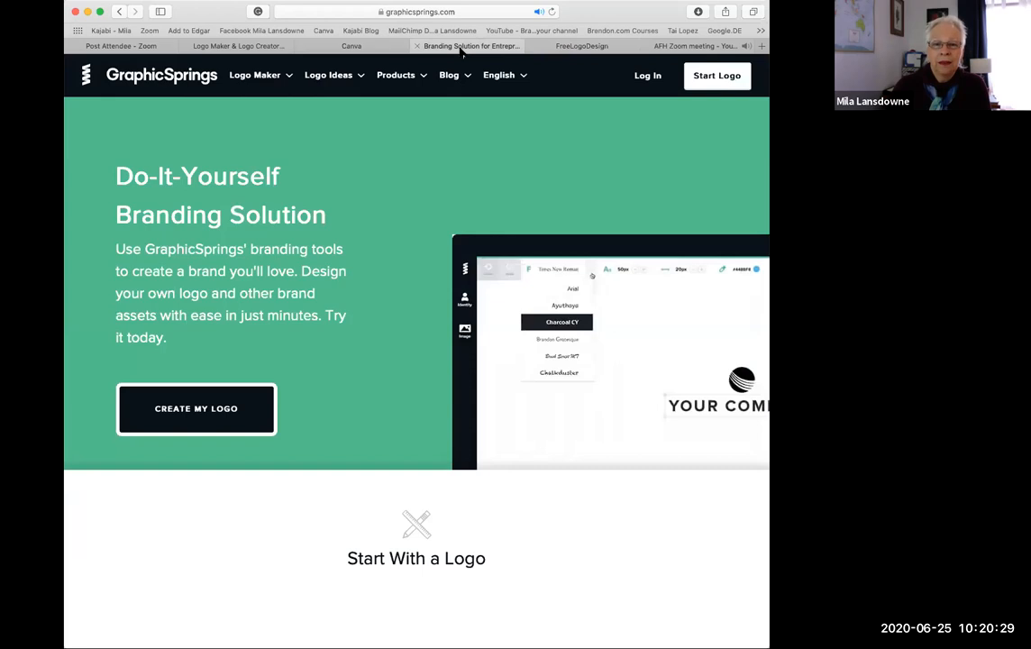
{"action": "left_click", "coordinate": [214, 408]}
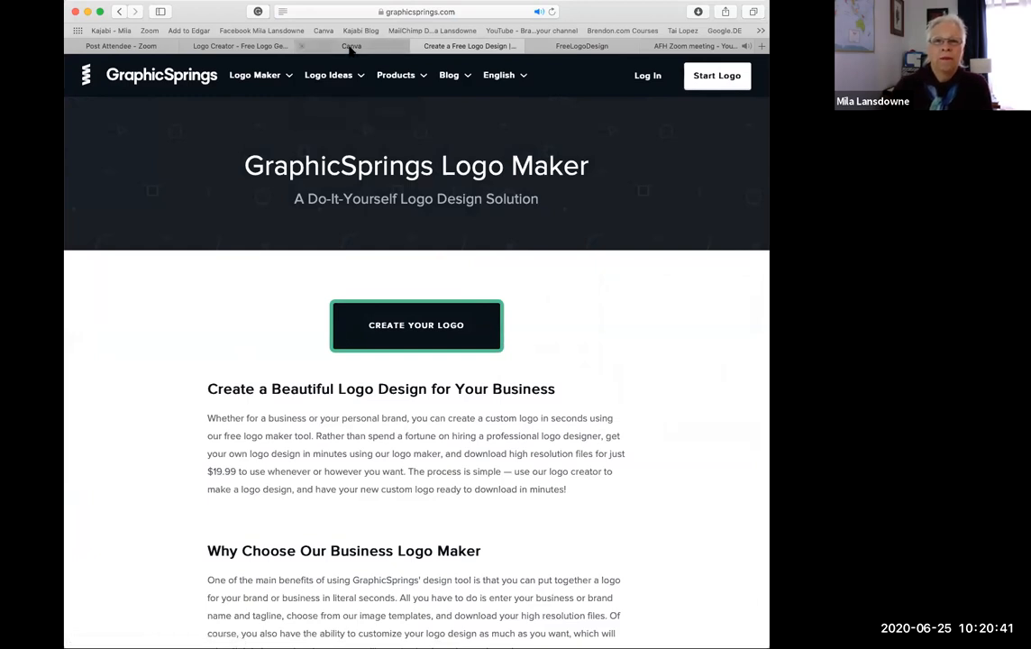
{"action": "left_click", "coordinate": [239, 47]}
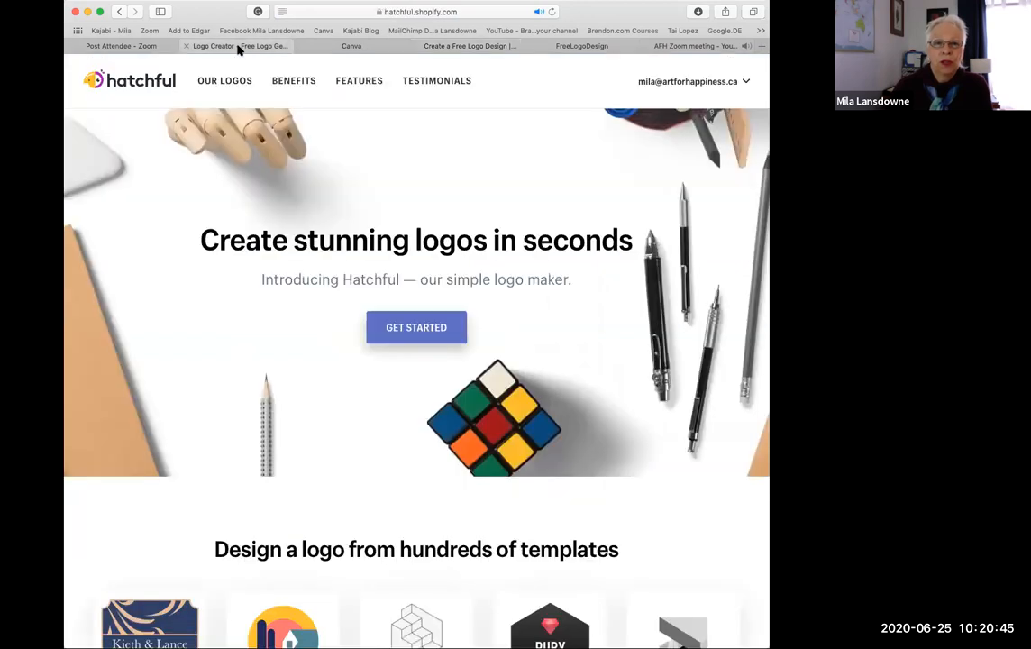
Start a new logo in Hatchful and choose Fashion as the business space.
{"action": "scroll", "coordinate": [546, 211], "scroll_direction": "down", "scroll_amount": 1}
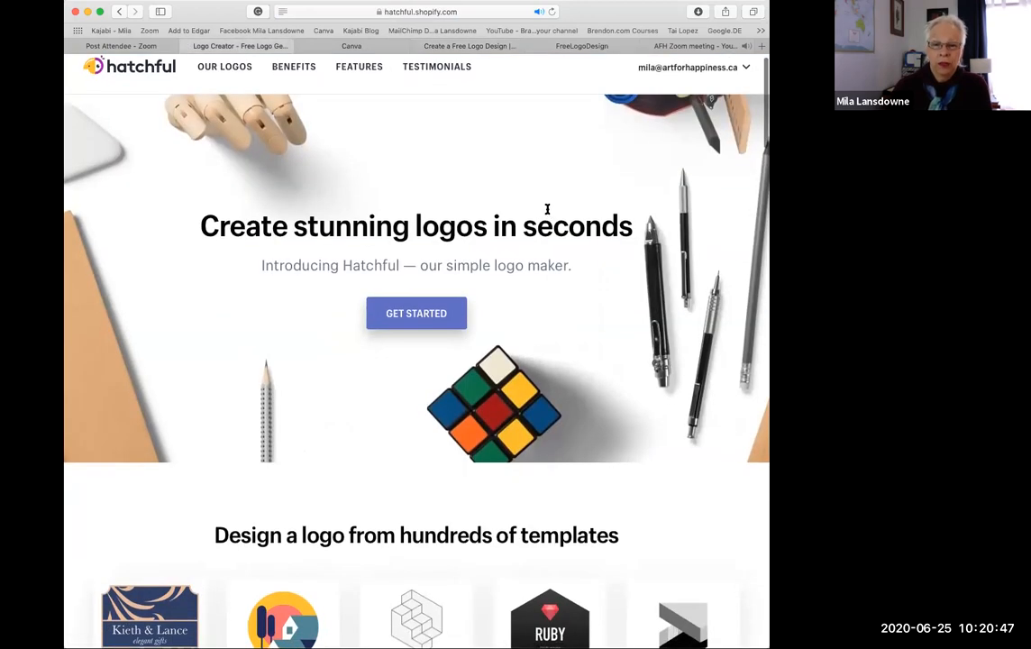
{"action": "scroll", "coordinate": [547, 209], "scroll_direction": "down", "scroll_amount": 1}
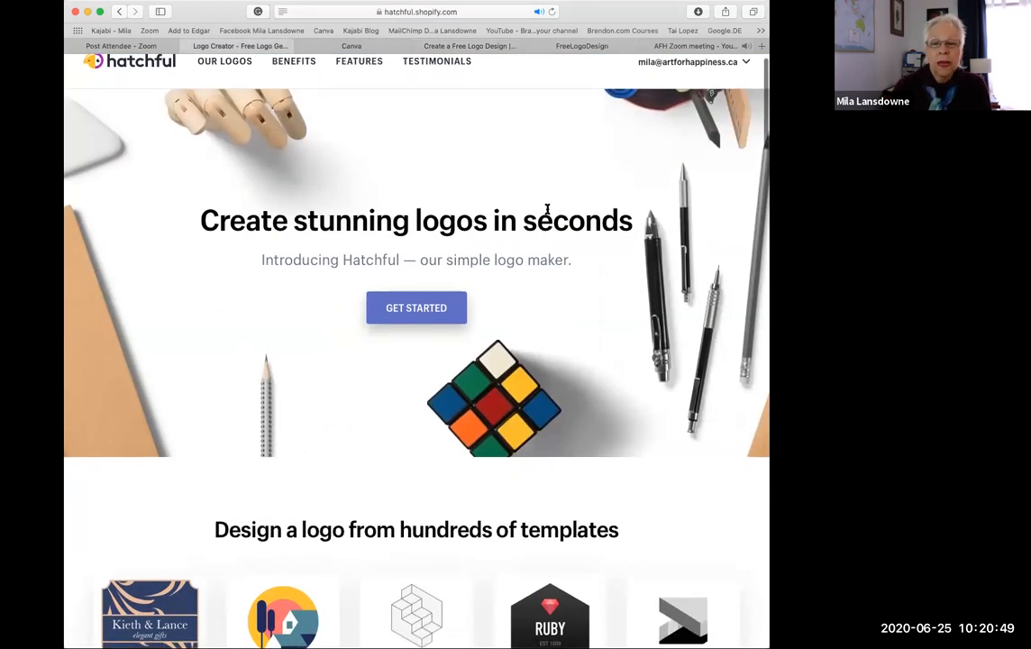
{"action": "scroll", "coordinate": [547, 211], "scroll_direction": "down", "scroll_amount": 2}
{"action": "scroll", "coordinate": [547, 213], "scroll_direction": "down", "scroll_amount": 2}
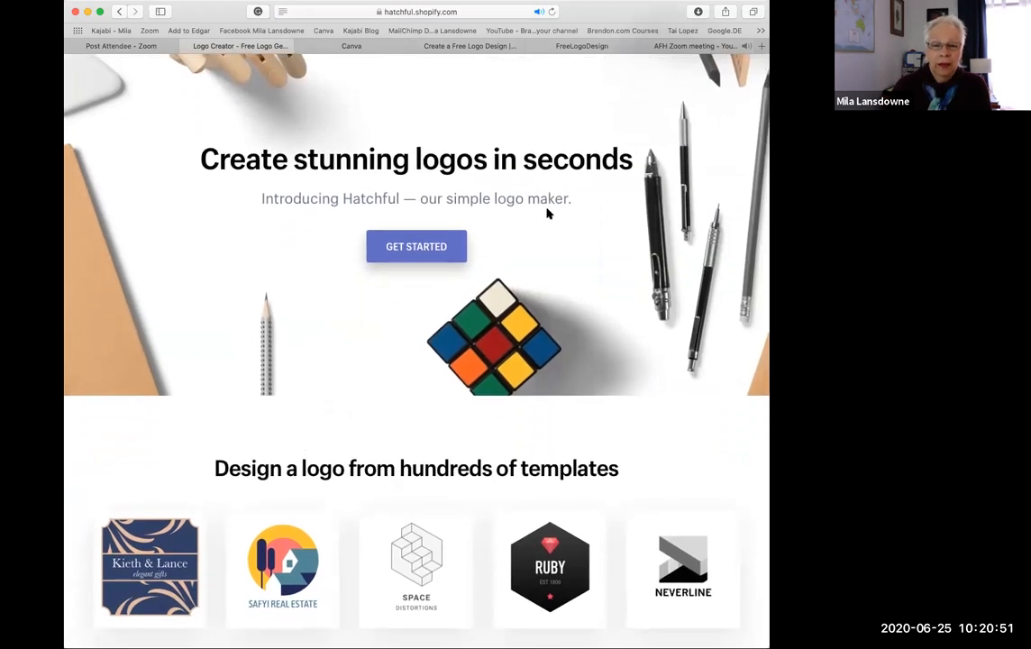
{"action": "scroll", "coordinate": [547, 213], "scroll_direction": "up", "scroll_amount": 3}
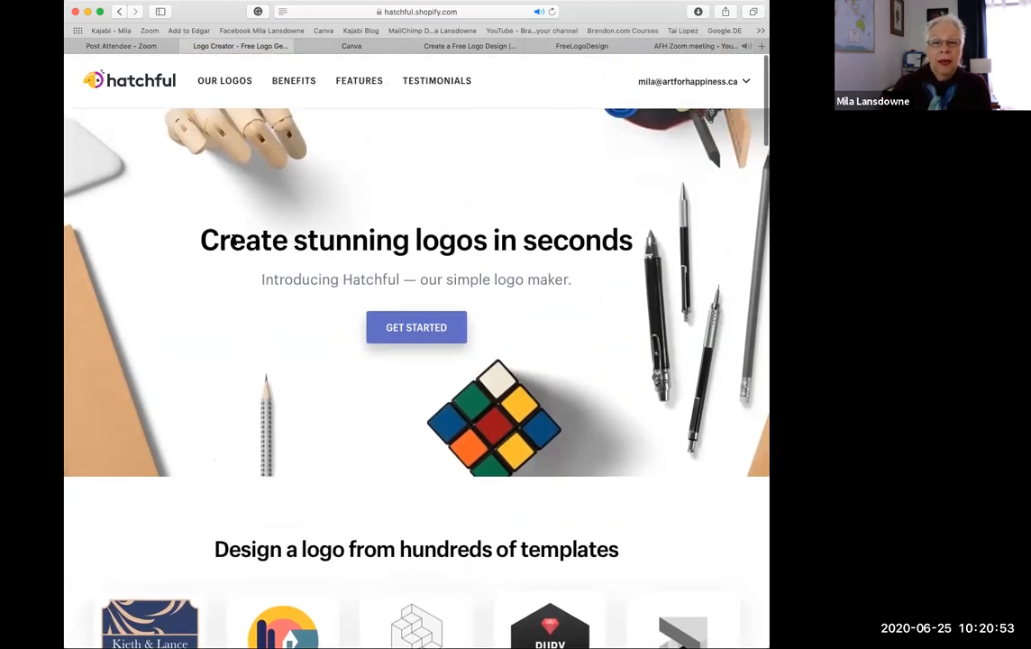
{"action": "left_click", "coordinate": [414, 328]}
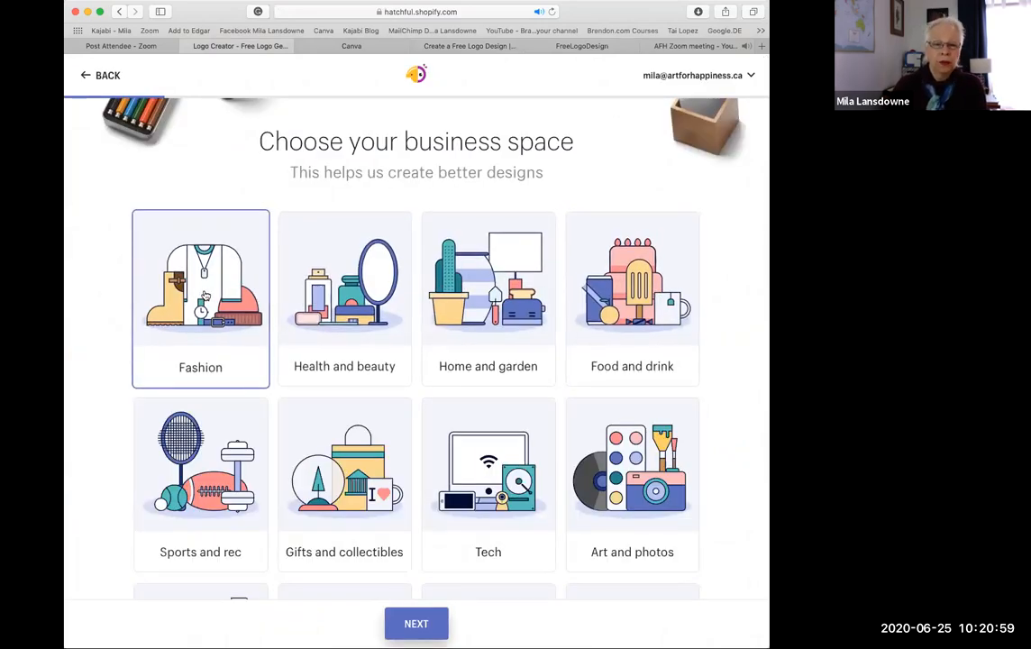
{"action": "left_click", "coordinate": [185, 265]}
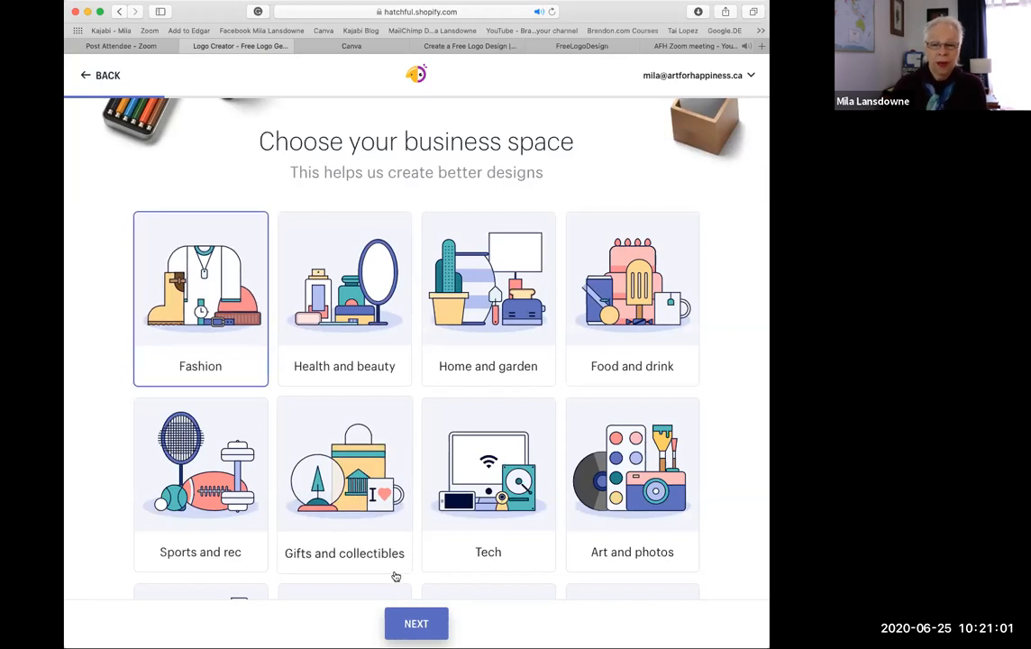
{"action": "left_click", "coordinate": [414, 622]}
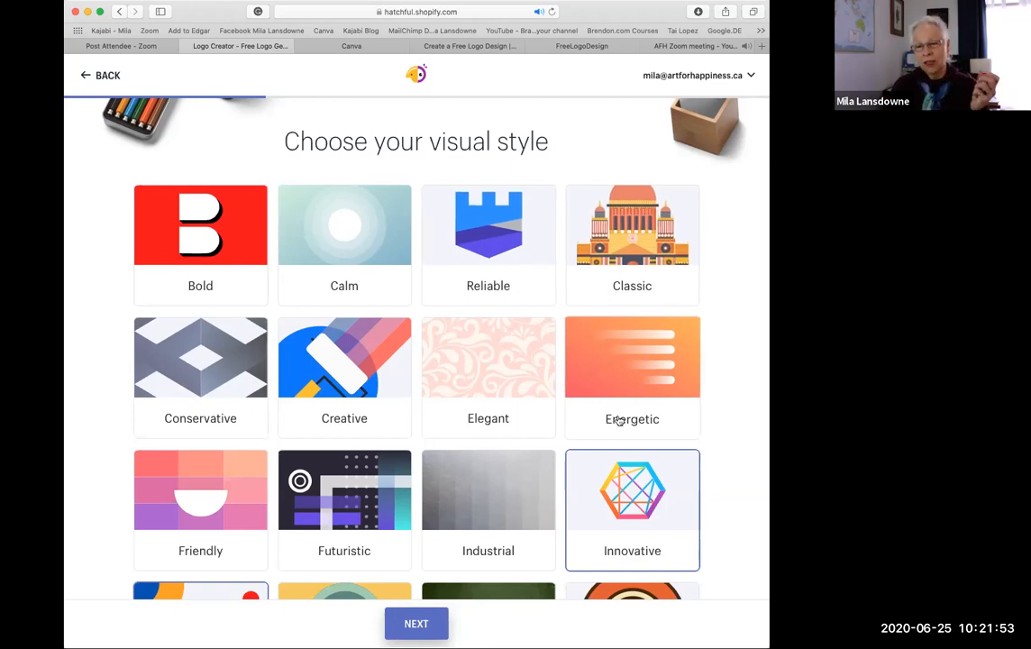
Add Creative to the selected visual styles alongside Innovative and Modern.
{"action": "scroll", "coordinate": [502, 481], "scroll_direction": "down", "scroll_amount": 3}
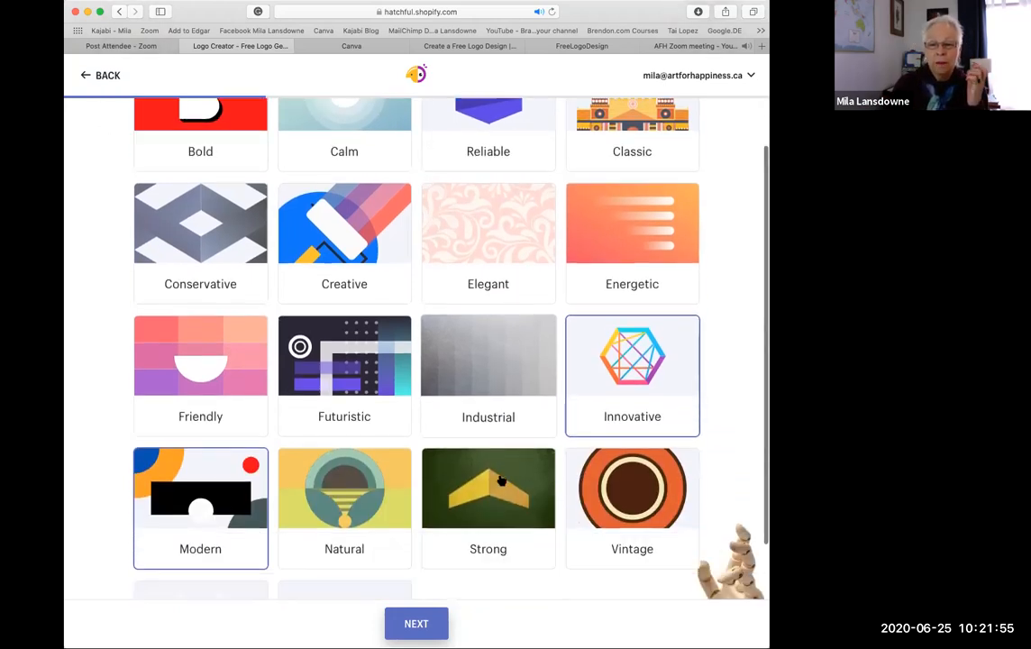
{"action": "scroll", "coordinate": [502, 481], "scroll_direction": "down", "scroll_amount": 3}
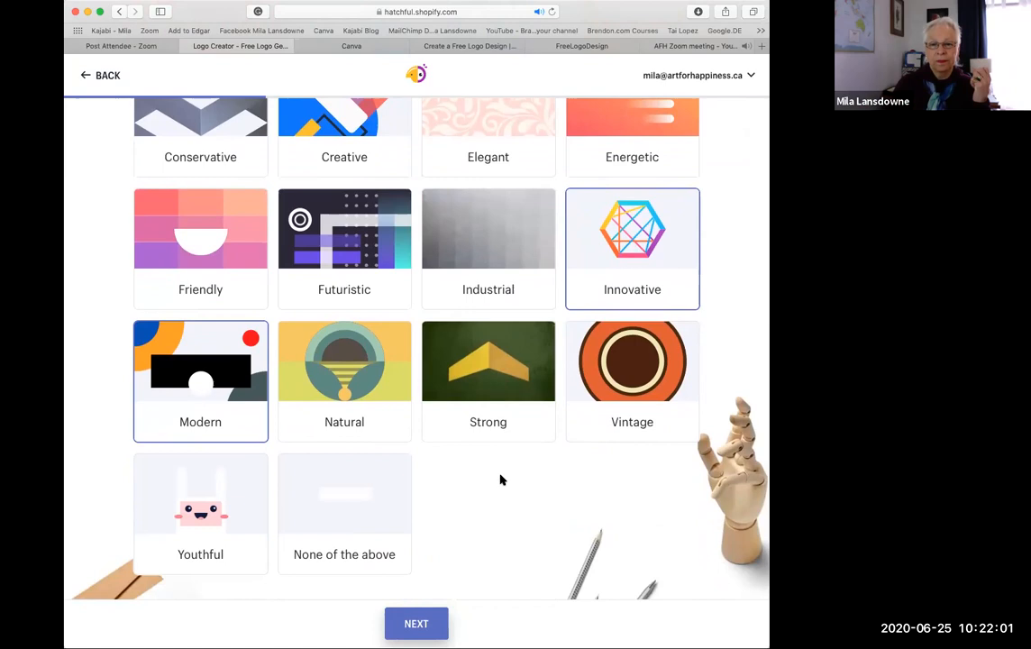
{"action": "scroll", "coordinate": [502, 482], "scroll_direction": "up", "scroll_amount": 5}
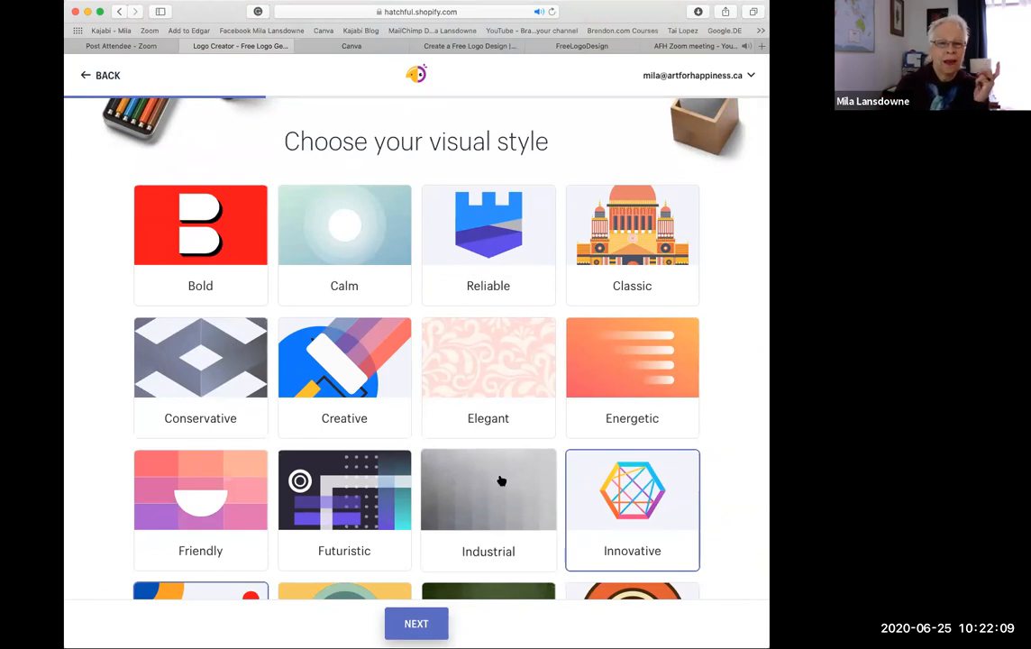
{"action": "left_click", "coordinate": [333, 356]}
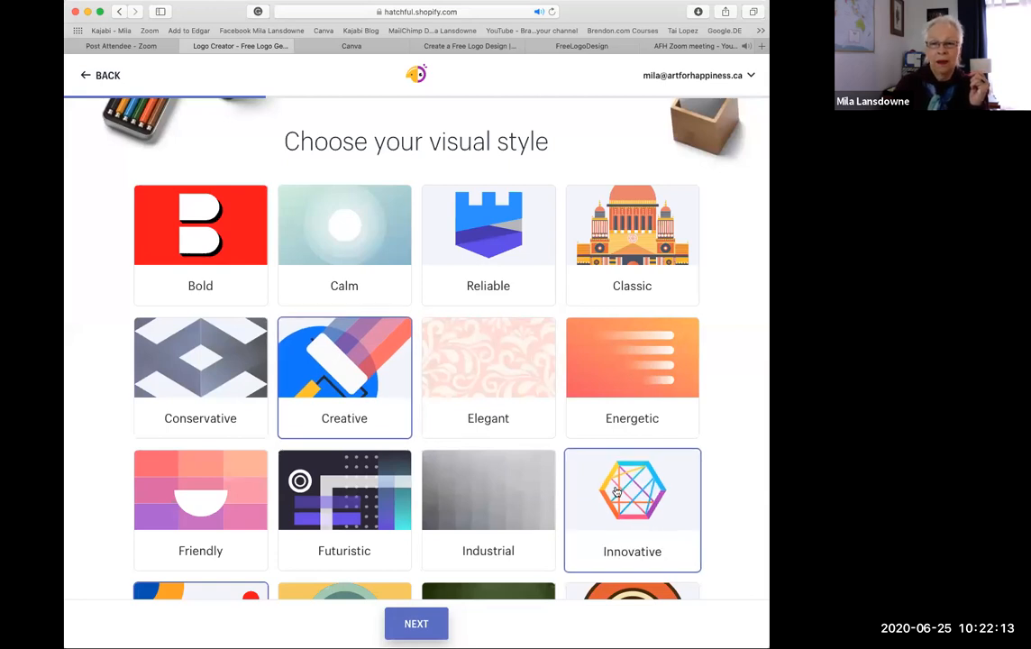
Replace the Modern visual style with Elegant and proceed to the business name.
{"action": "scroll", "coordinate": [523, 477], "scroll_direction": "down", "scroll_amount": 3}
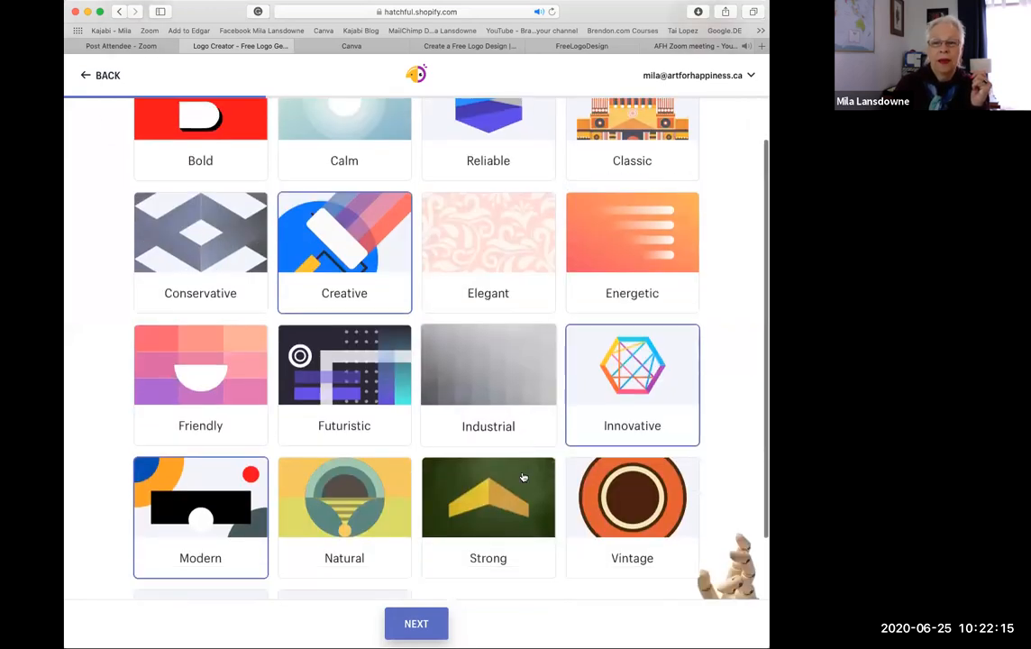
{"action": "scroll", "coordinate": [523, 476], "scroll_direction": "down", "scroll_amount": 3}
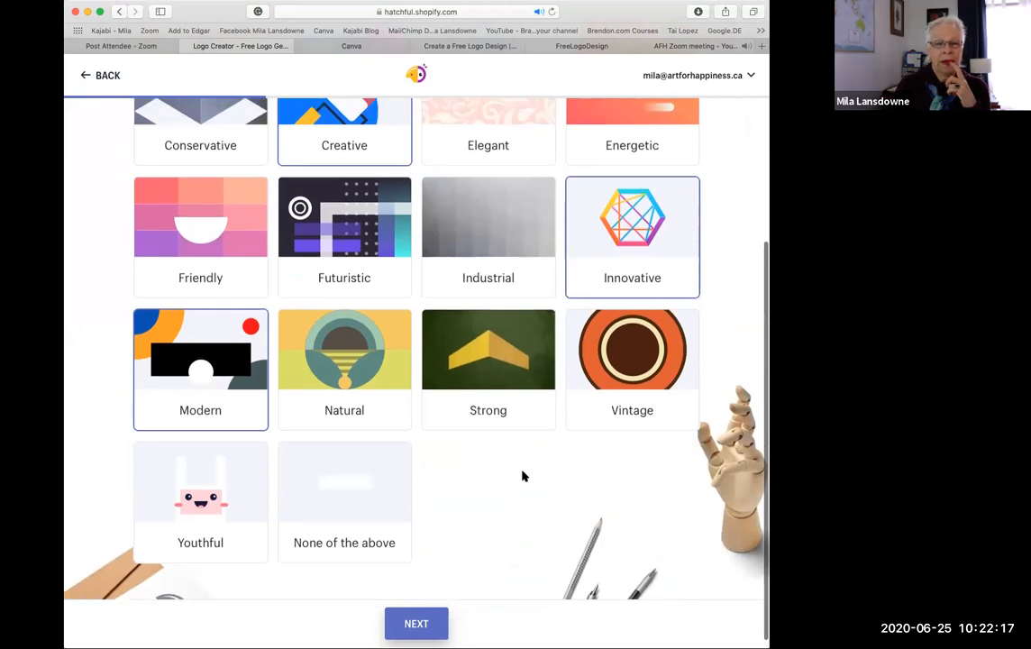
{"action": "scroll", "coordinate": [522, 476], "scroll_direction": "up", "scroll_amount": 1}
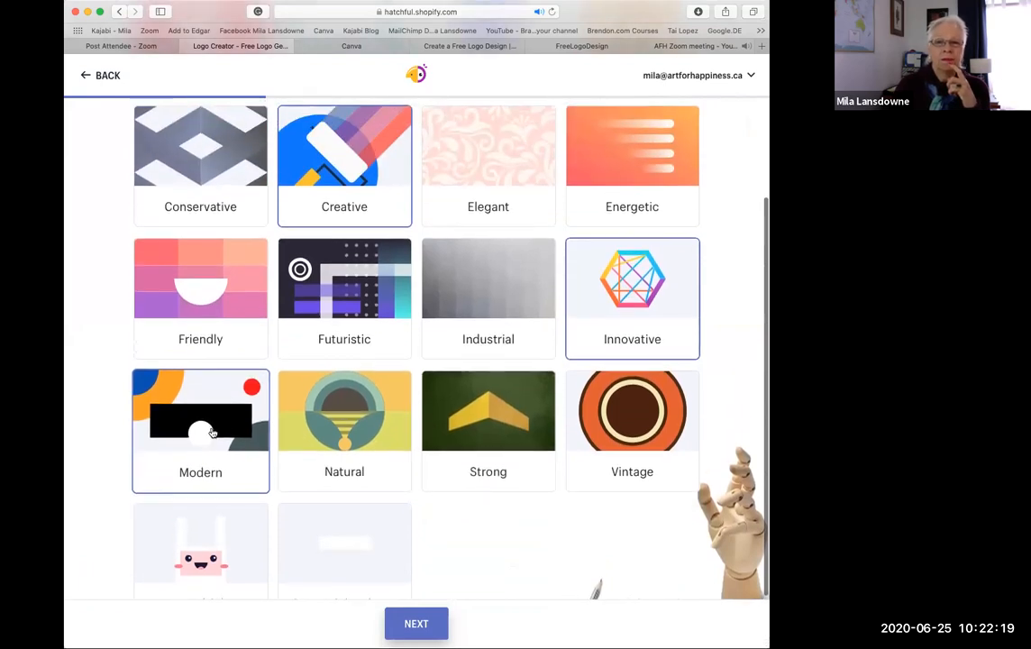
{"action": "left_click", "coordinate": [484, 157]}
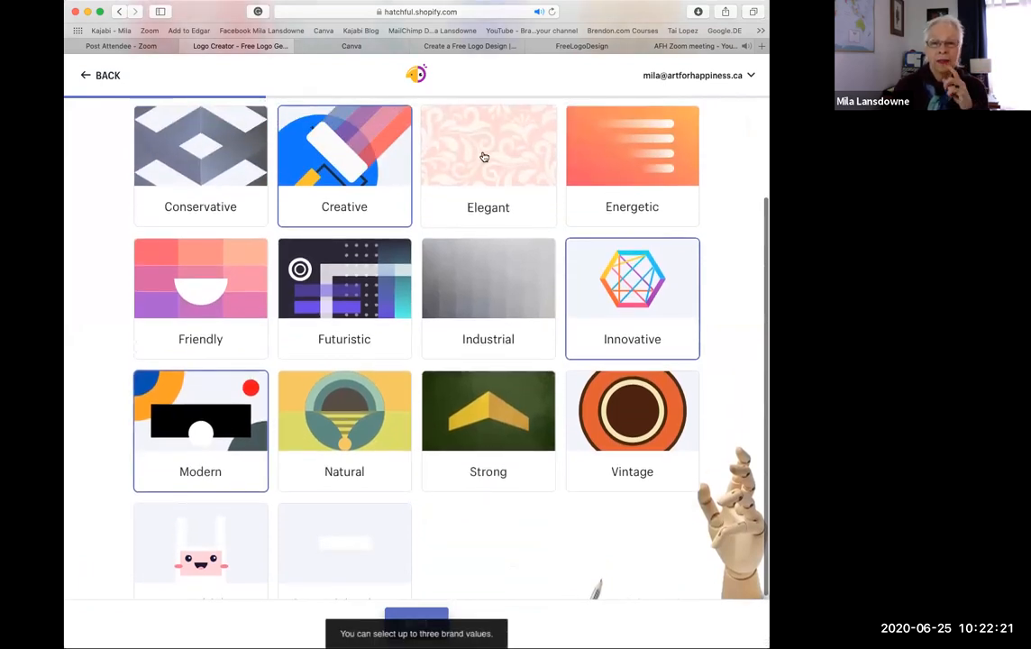
{"action": "scroll", "coordinate": [528, 440], "scroll_direction": "down", "scroll_amount": 2}
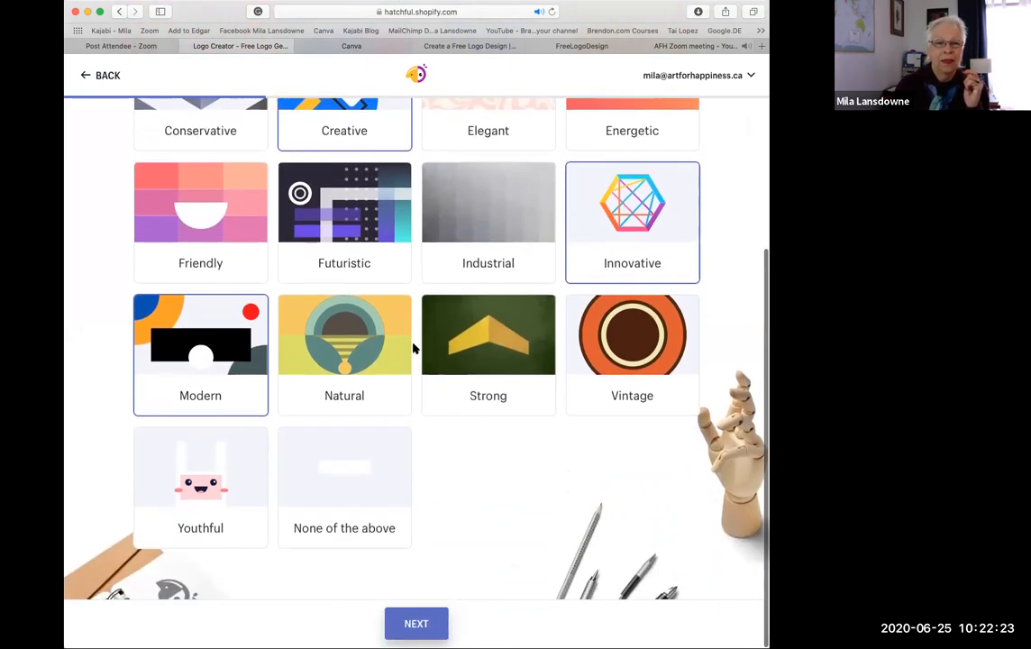
{"action": "scroll", "coordinate": [472, 397], "scroll_direction": "up", "scroll_amount": 1}
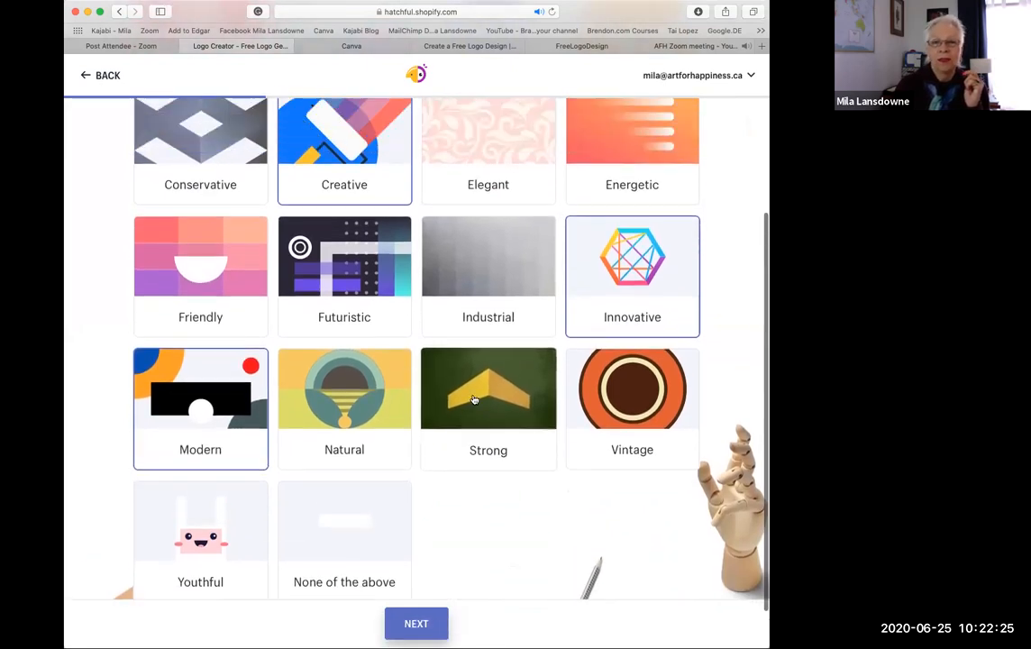
{"action": "scroll", "coordinate": [473, 397], "scroll_direction": "up", "scroll_amount": 3}
{"action": "left_click", "coordinate": [465, 275]}
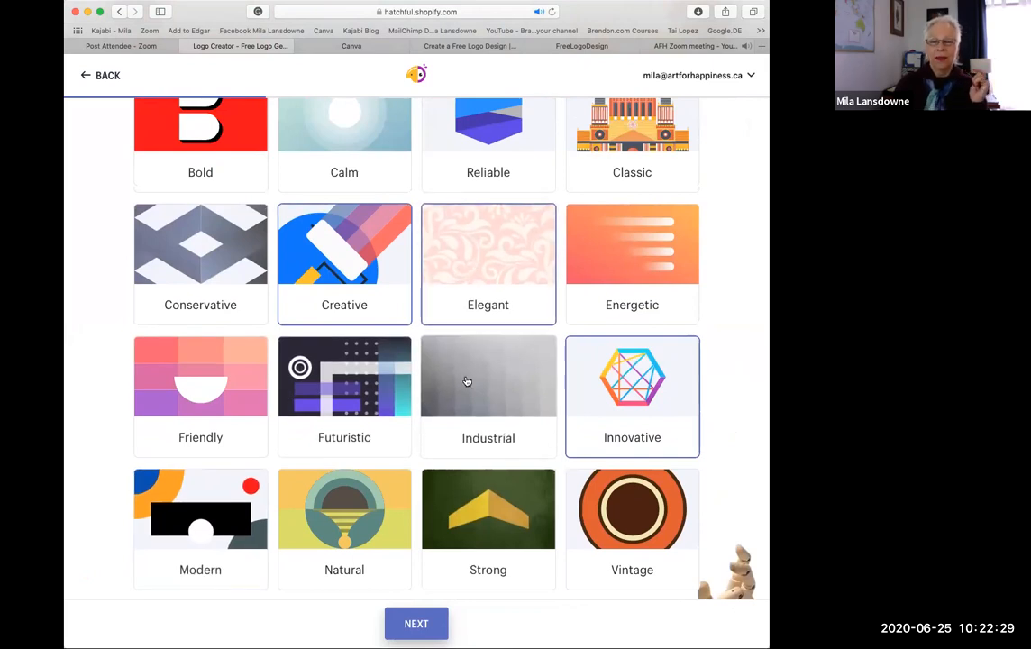
{"action": "scroll", "coordinate": [466, 381], "scroll_direction": "up", "scroll_amount": 1}
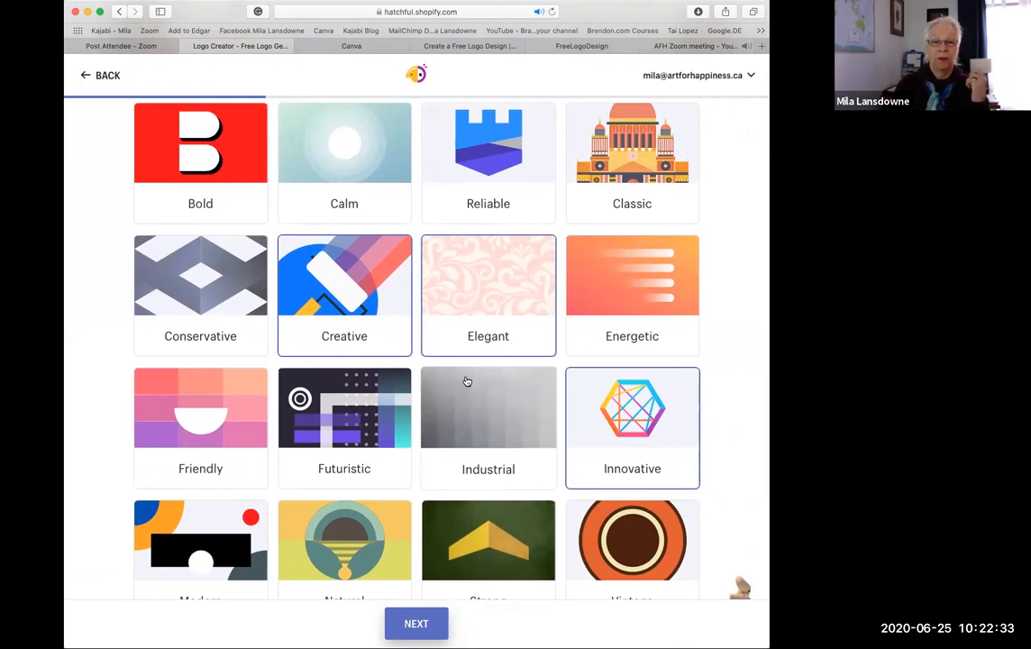
{"action": "scroll", "coordinate": [467, 381], "scroll_direction": "down", "scroll_amount": 5}
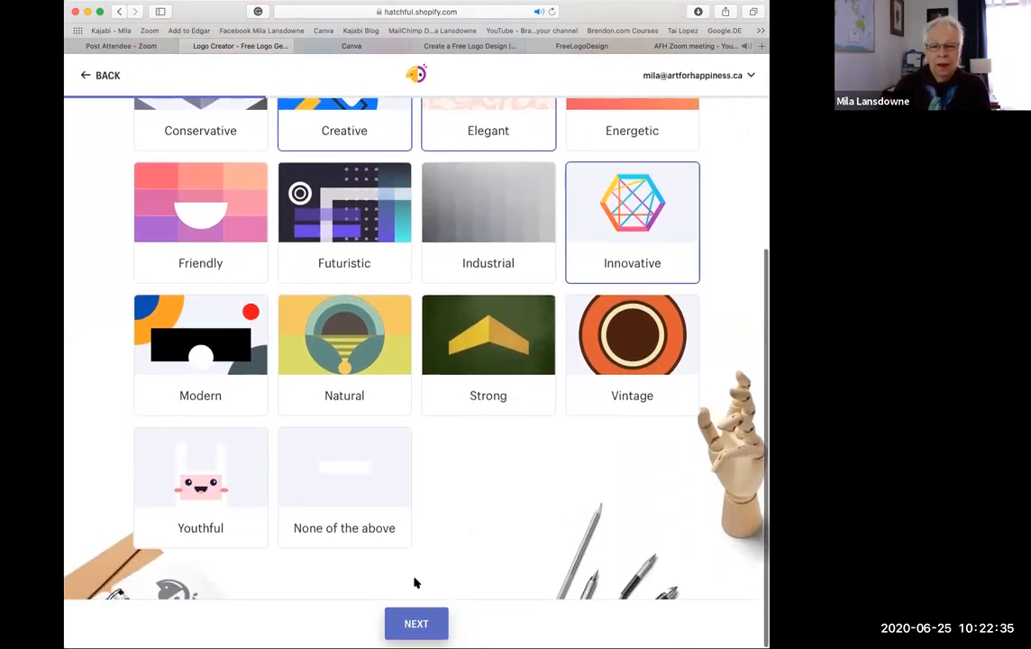
{"action": "left_click", "coordinate": [412, 623]}
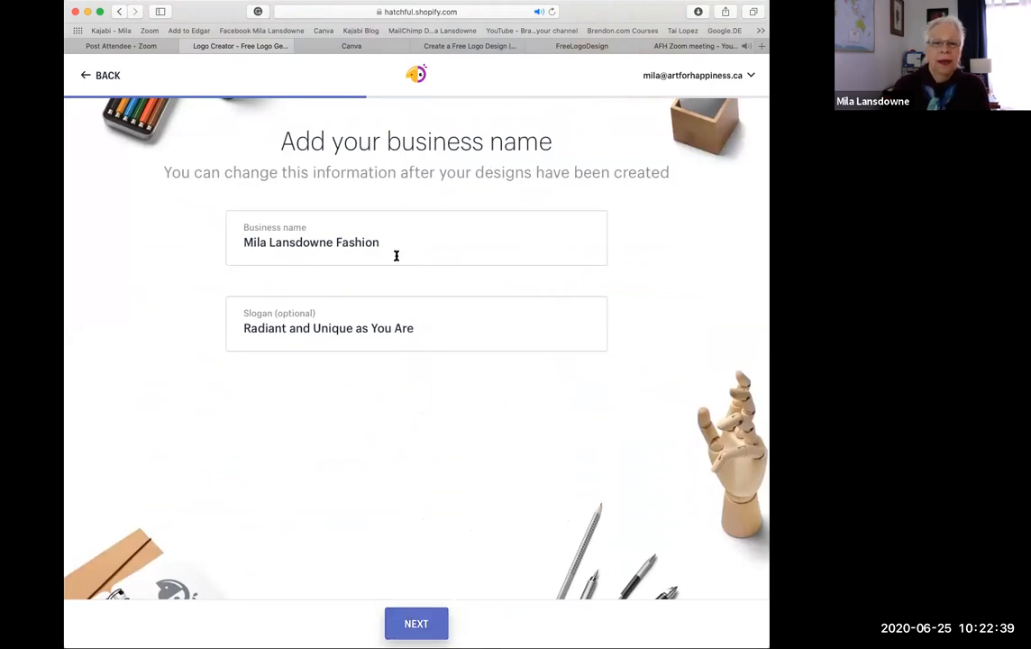
Shorten the business name to Mila Fashion, keep the existing slogan, and continue to the logo usage choices.
{"action": "left_click", "coordinate": [334, 241]}
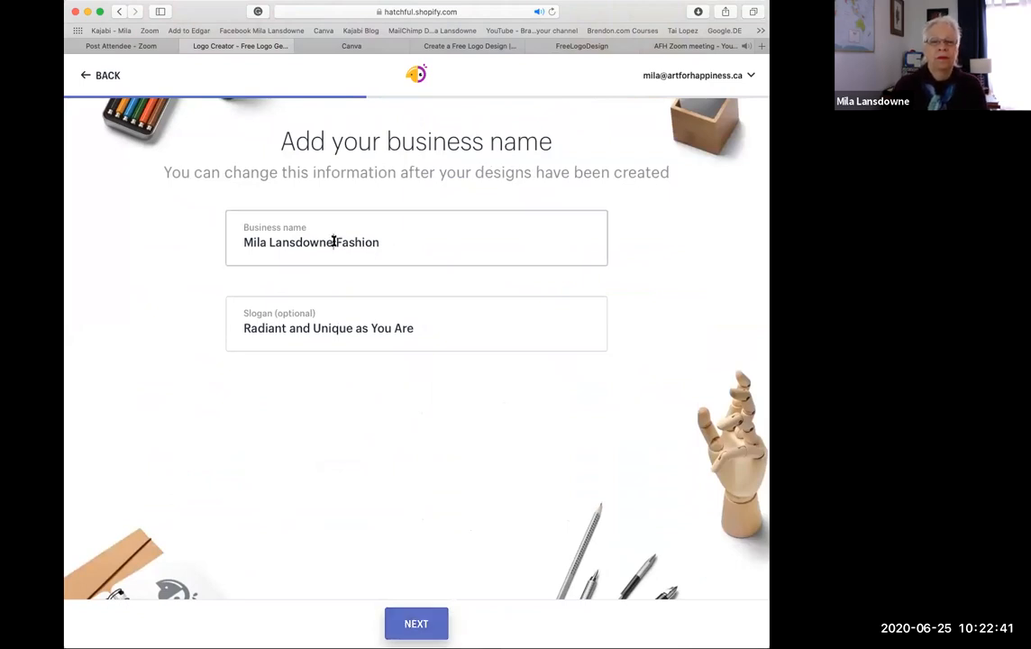
{"action": "left_click_drag", "start_coordinate": [334, 242], "coordinate": [265, 239]}
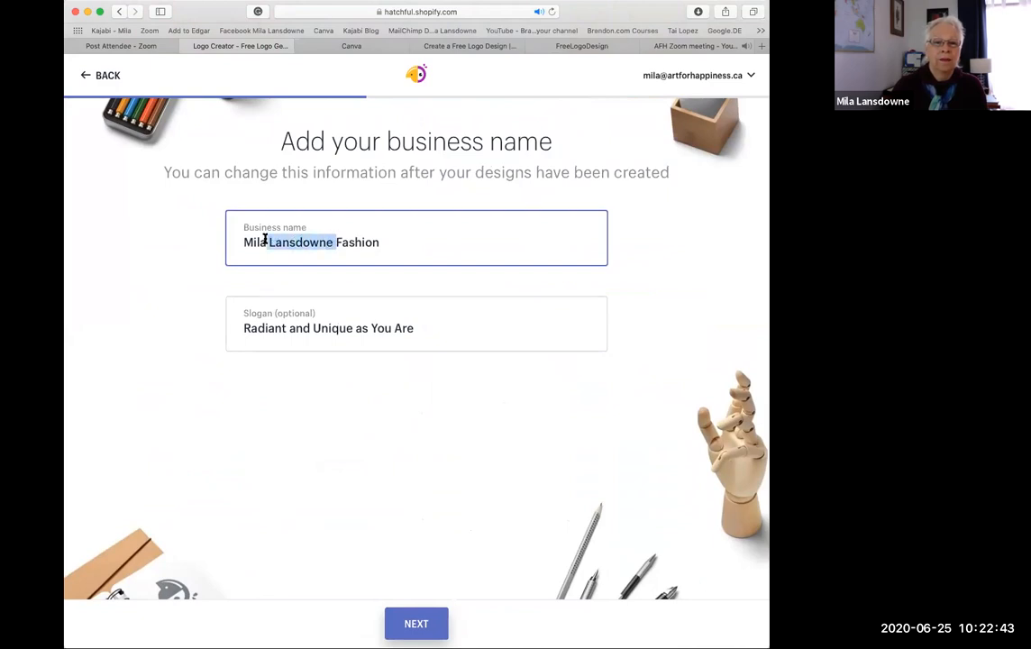
{"action": "key", "text": "BackSpace"}
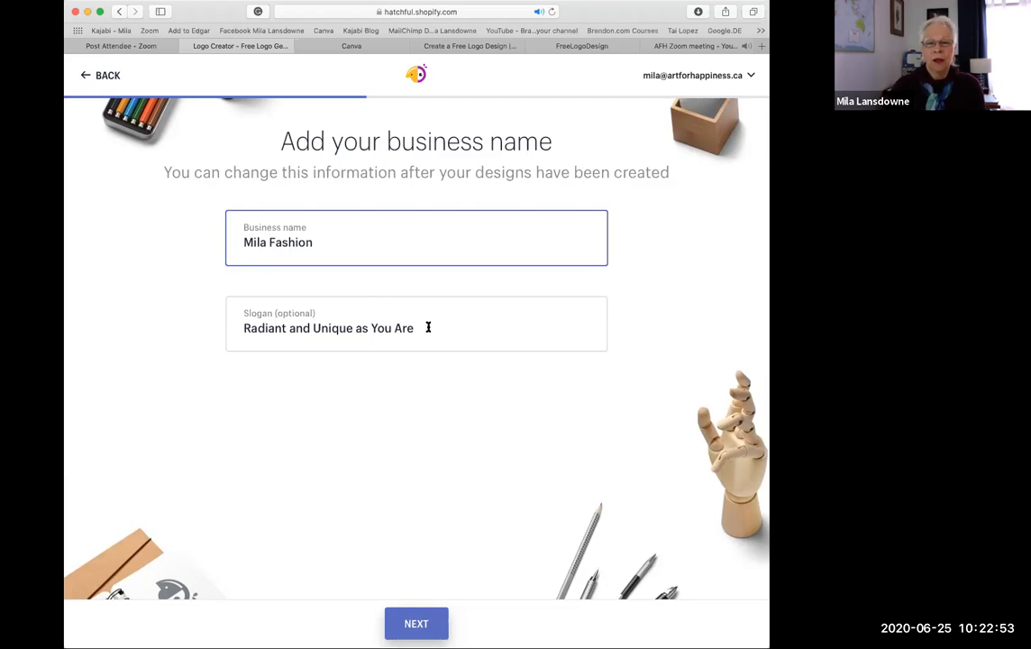
{"action": "left_click", "coordinate": [361, 246]}
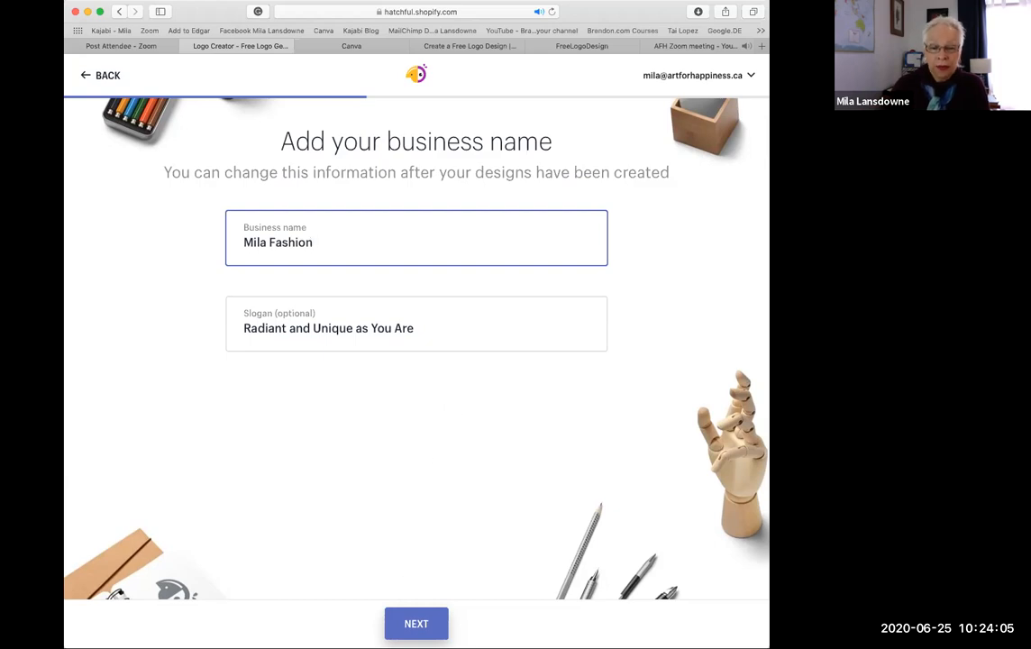
{"action": "left_click", "coordinate": [415, 628]}
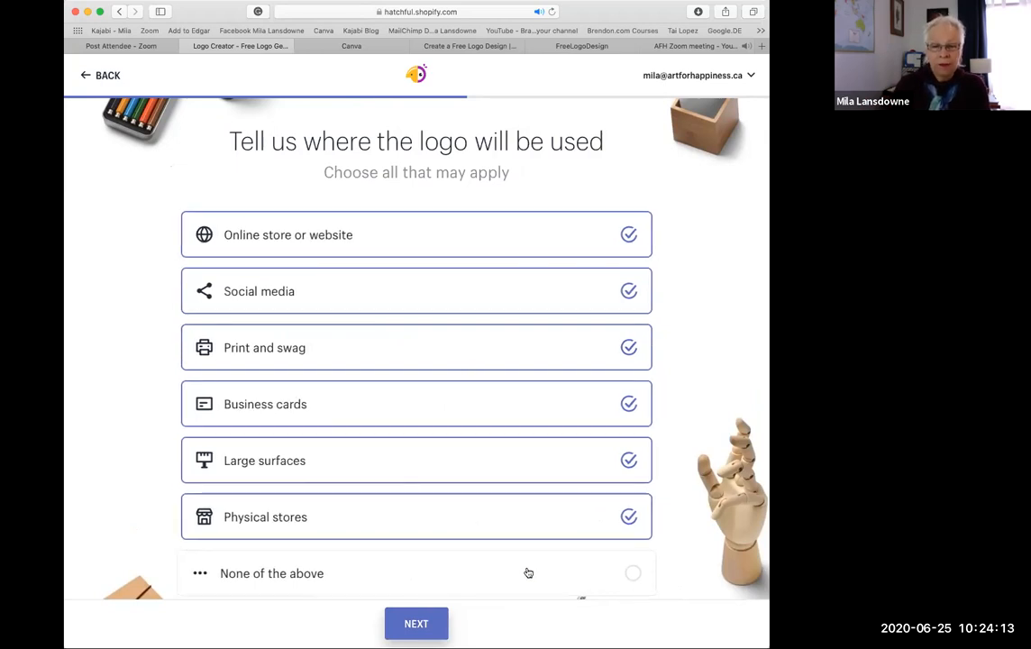
Accept the preselected logo uses and choose the white Mila Fashion design with the striped grey and teal M for editing.
{"action": "scroll", "coordinate": [528, 574], "scroll_direction": "down", "scroll_amount": 1}
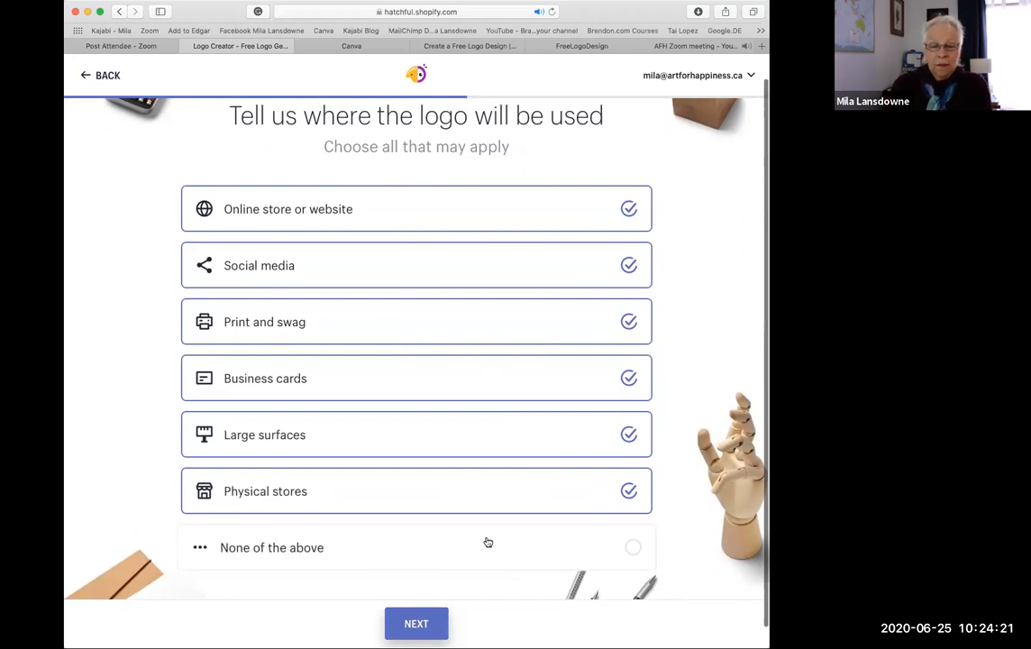
{"action": "left_click", "coordinate": [417, 621]}
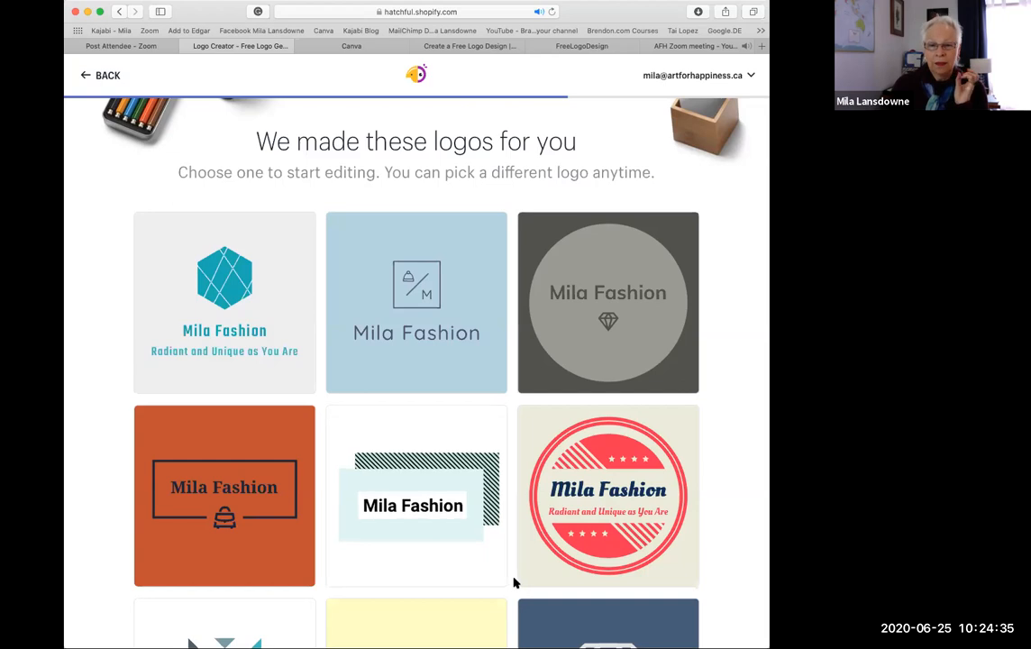
{"action": "scroll", "coordinate": [512, 586], "scroll_direction": "down", "scroll_amount": 3}
{"action": "scroll", "coordinate": [514, 585], "scroll_direction": "down", "scroll_amount": 4}
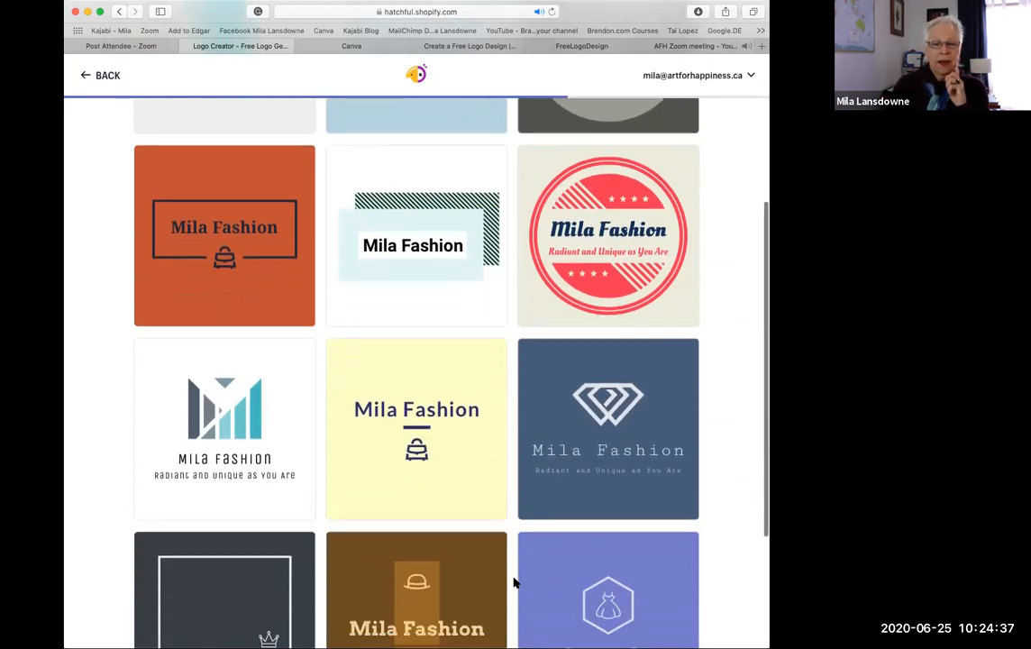
{"action": "scroll", "coordinate": [514, 584], "scroll_direction": "down", "scroll_amount": 2}
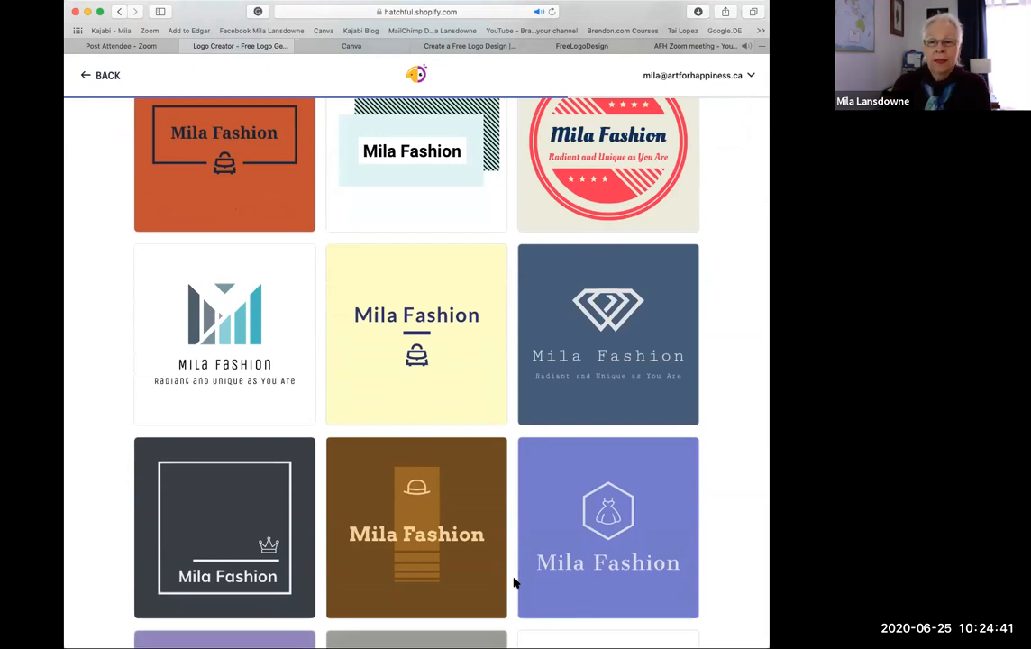
{"action": "left_click", "coordinate": [229, 344]}
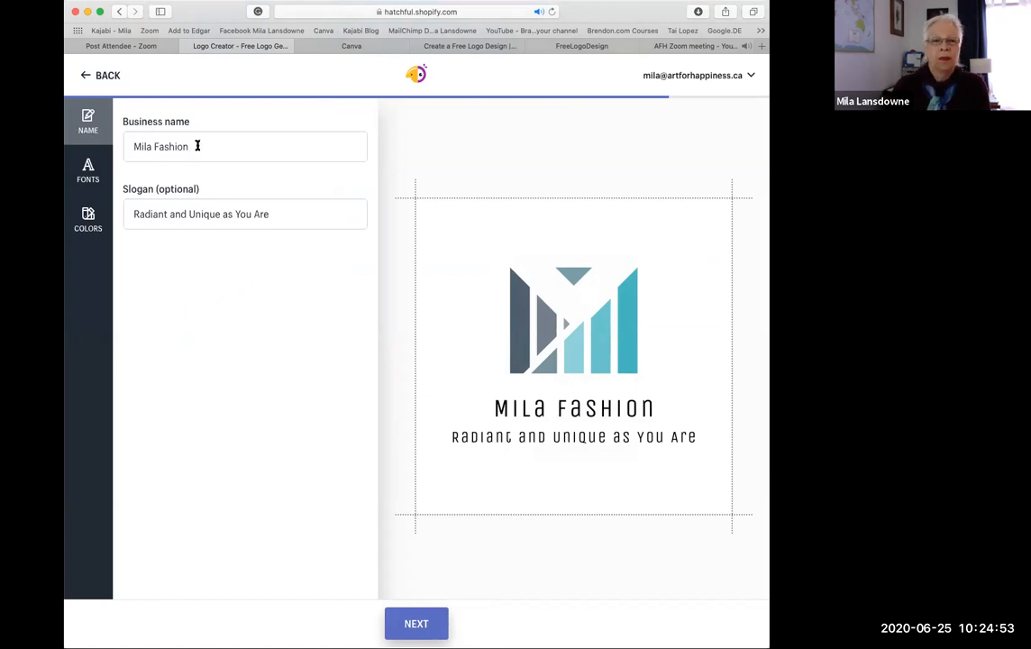
Filter the fonts to Modern and apply the second font sample in the first row to the Mila Fashion logo.
{"action": "left_click", "coordinate": [87, 172]}
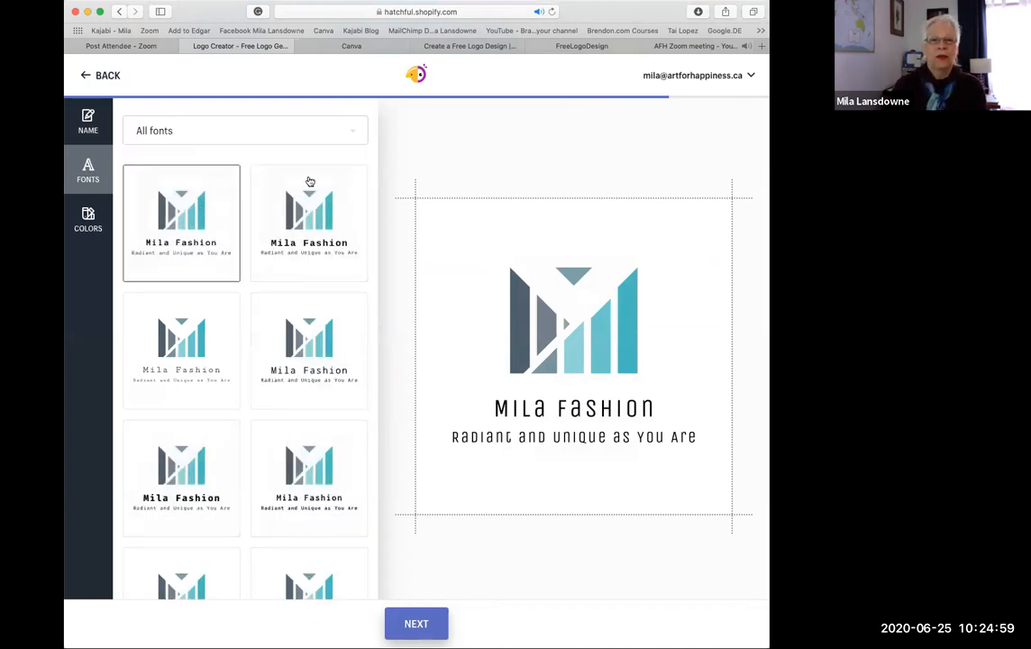
{"action": "left_click", "coordinate": [354, 132]}
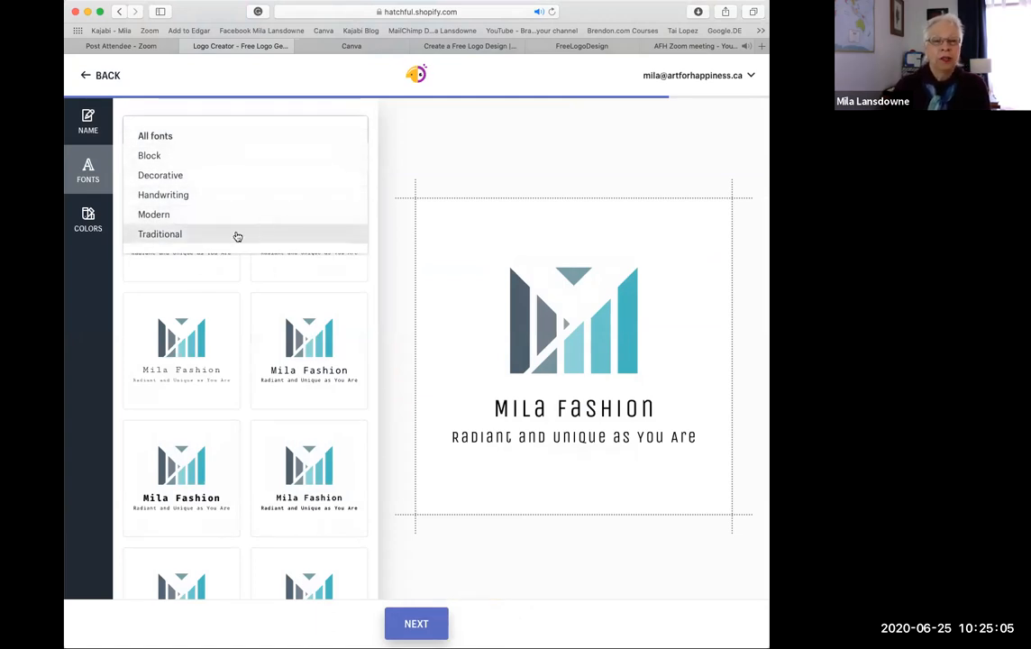
{"action": "left_click", "coordinate": [163, 216]}
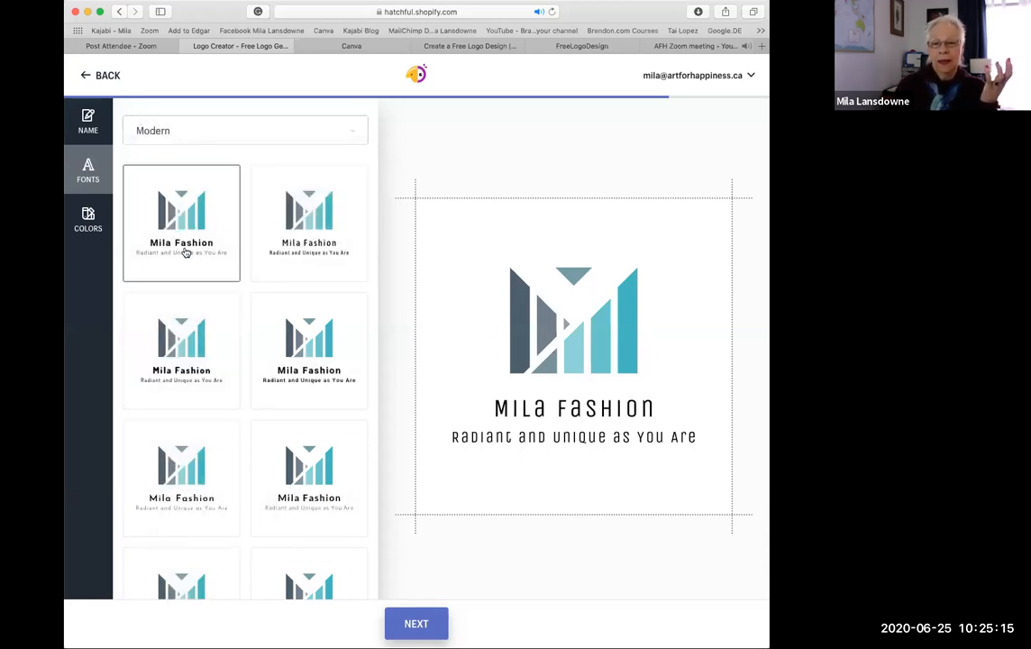
{"action": "left_click", "coordinate": [184, 253]}
{"action": "left_click", "coordinate": [291, 248]}
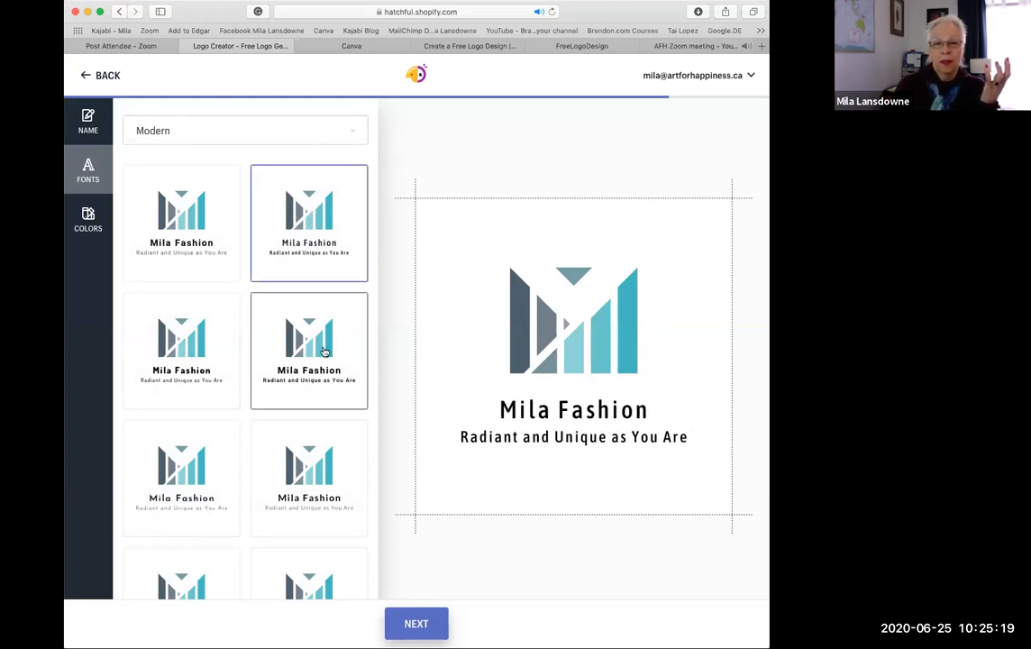
Try other Modern fonts on the Mila Fashion logo, ending with the first sample in the third row.
{"action": "left_click", "coordinate": [289, 314]}
{"action": "left_click", "coordinate": [204, 347]}
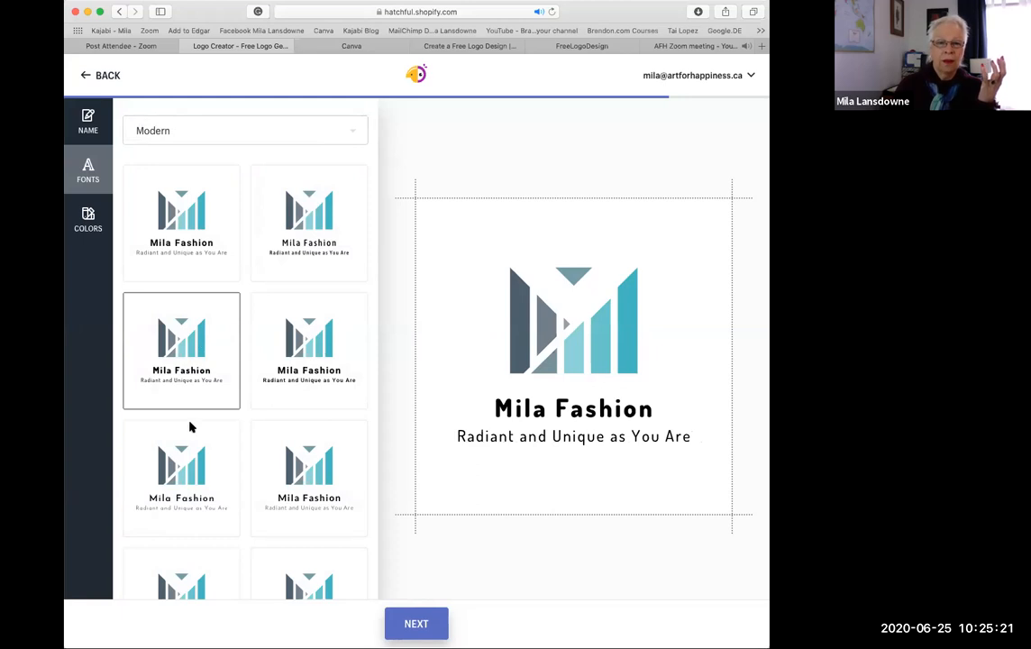
{"action": "left_click", "coordinate": [189, 461]}
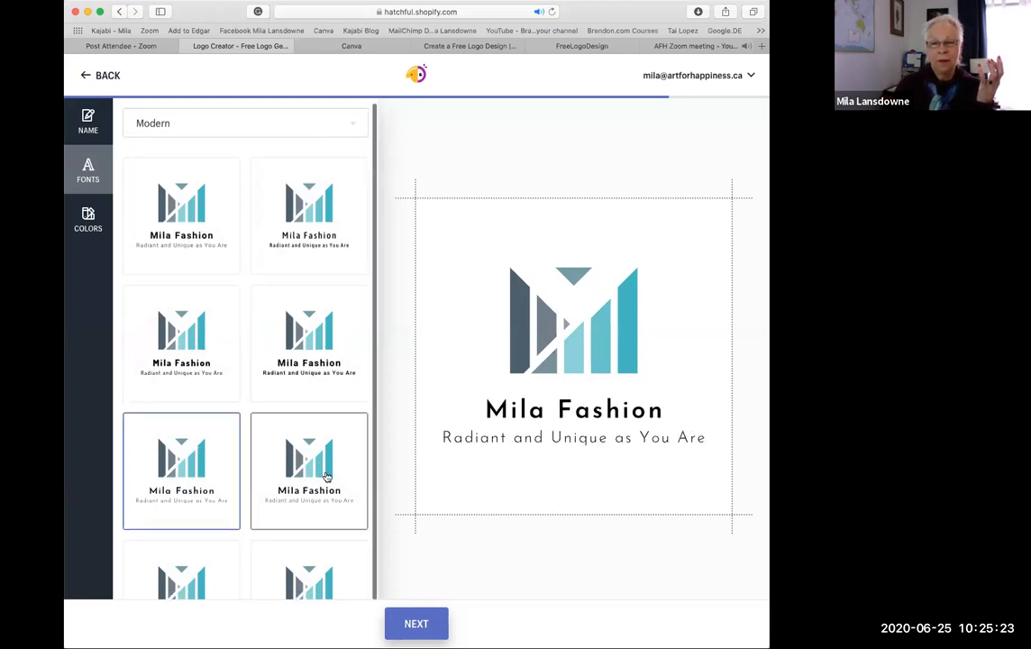
{"action": "scroll", "coordinate": [325, 472], "scroll_direction": "down", "scroll_amount": 2}
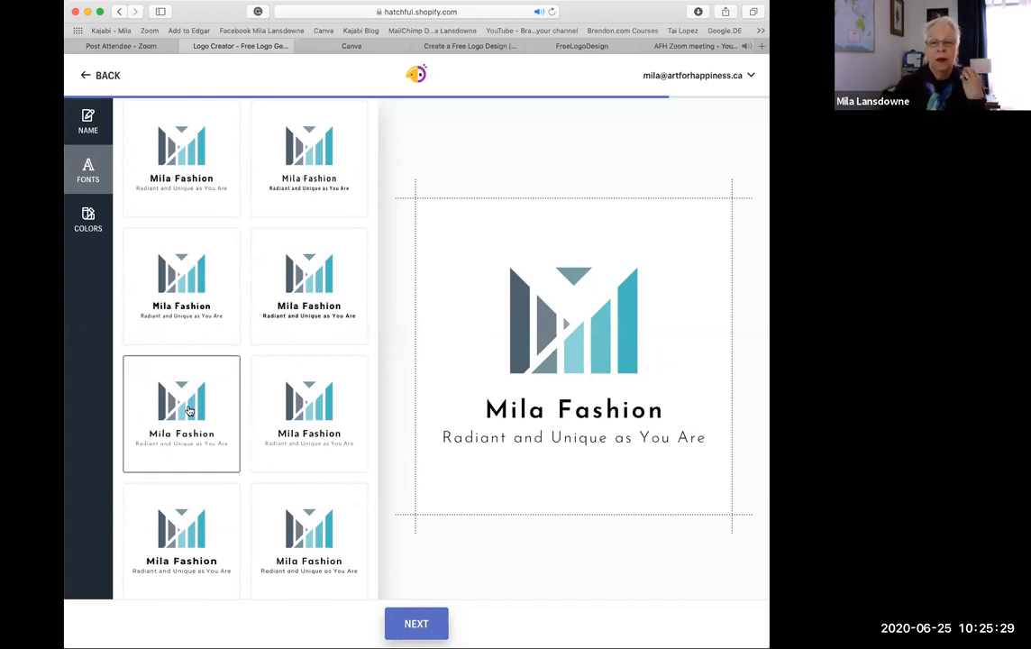
{"action": "scroll", "coordinate": [237, 394], "scroll_direction": "up", "scroll_amount": 2}
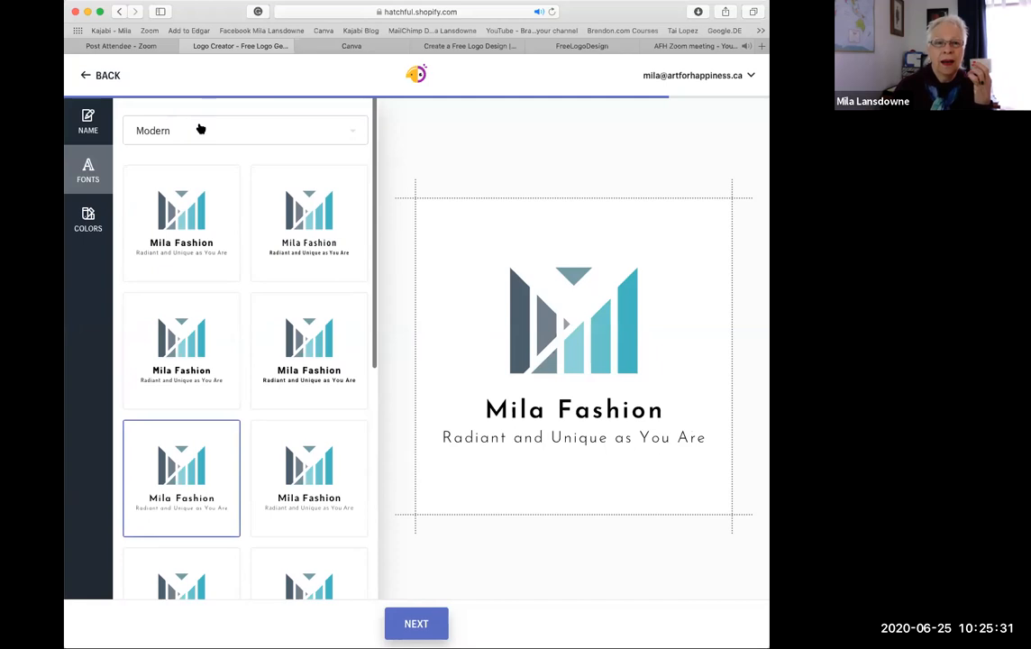
Filter the fonts to Handwriting and try the samples in the first two rows, ending with the thin slanted one.
{"action": "left_click", "coordinate": [355, 134]}
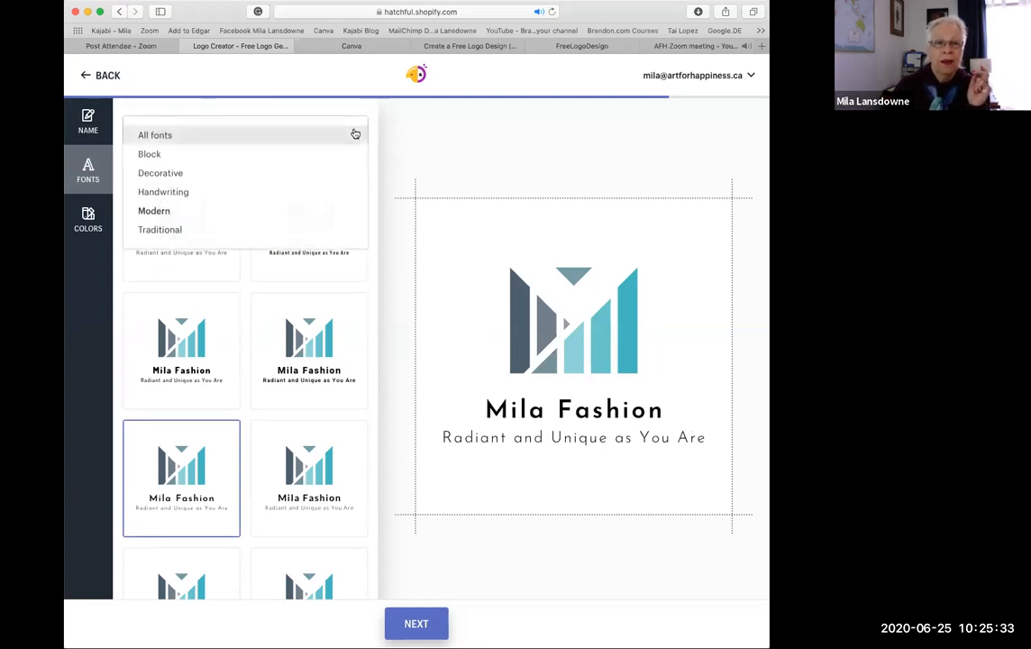
{"action": "left_click", "coordinate": [179, 195]}
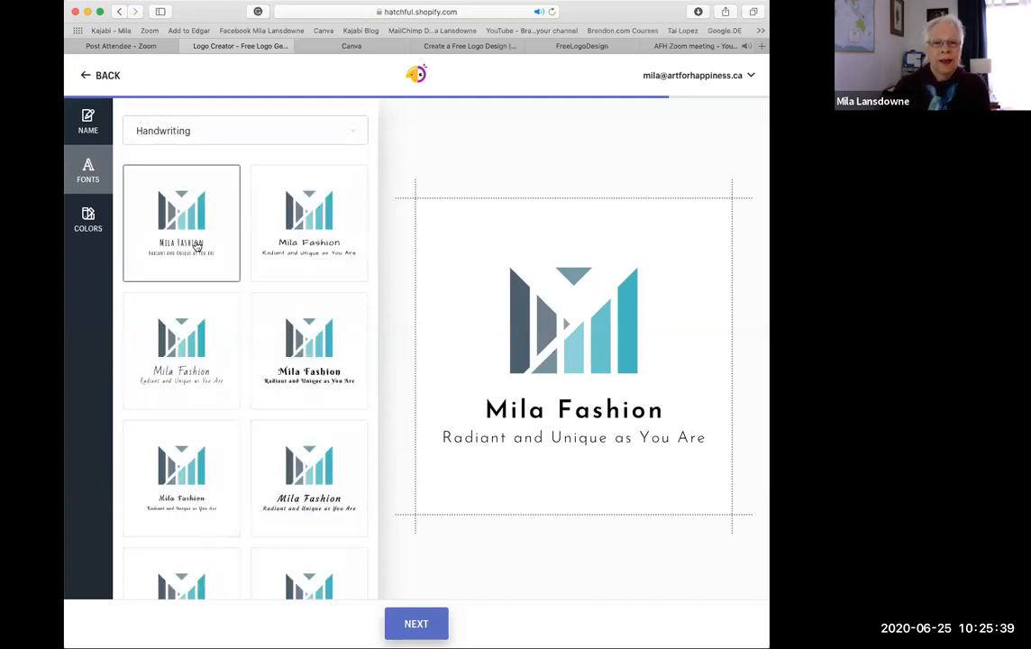
{"action": "left_click", "coordinate": [196, 245]}
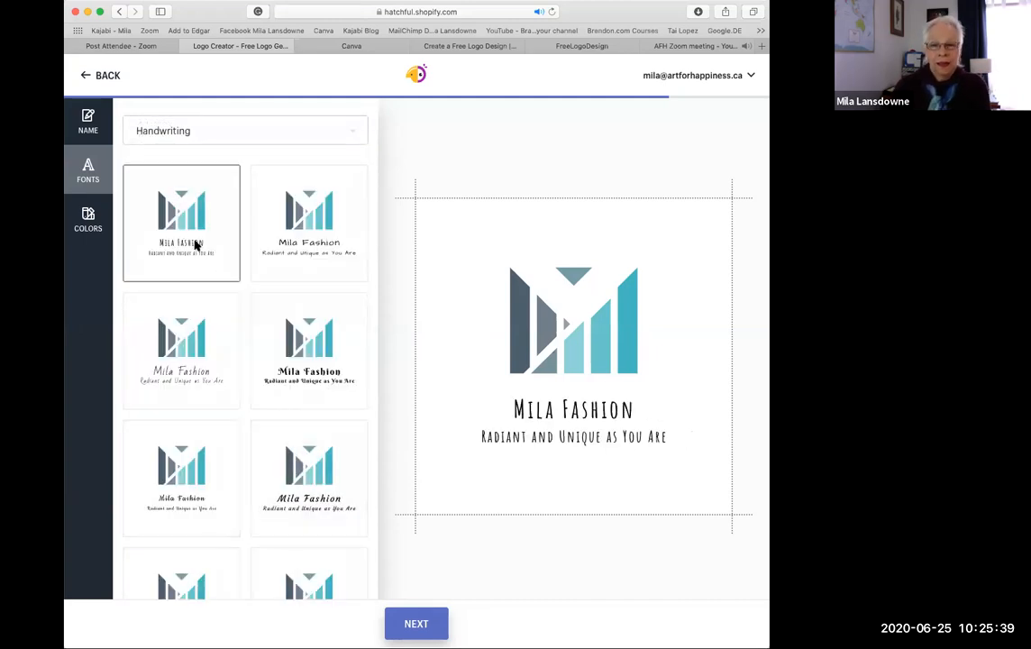
{"action": "left_click", "coordinate": [288, 247]}
{"action": "left_click", "coordinate": [300, 345]}
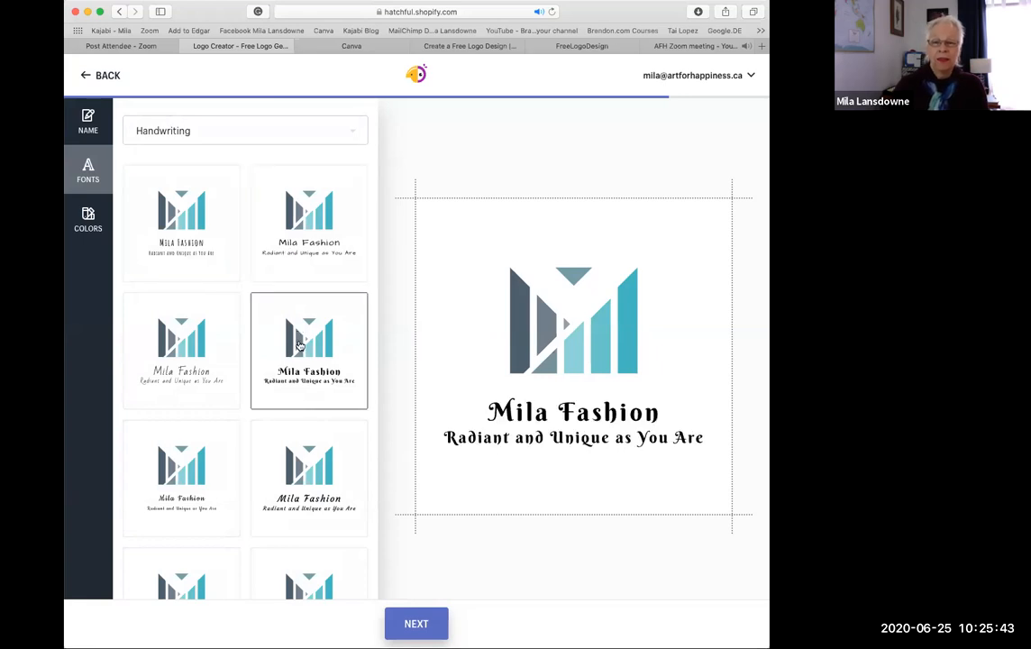
{"action": "left_click", "coordinate": [158, 311]}
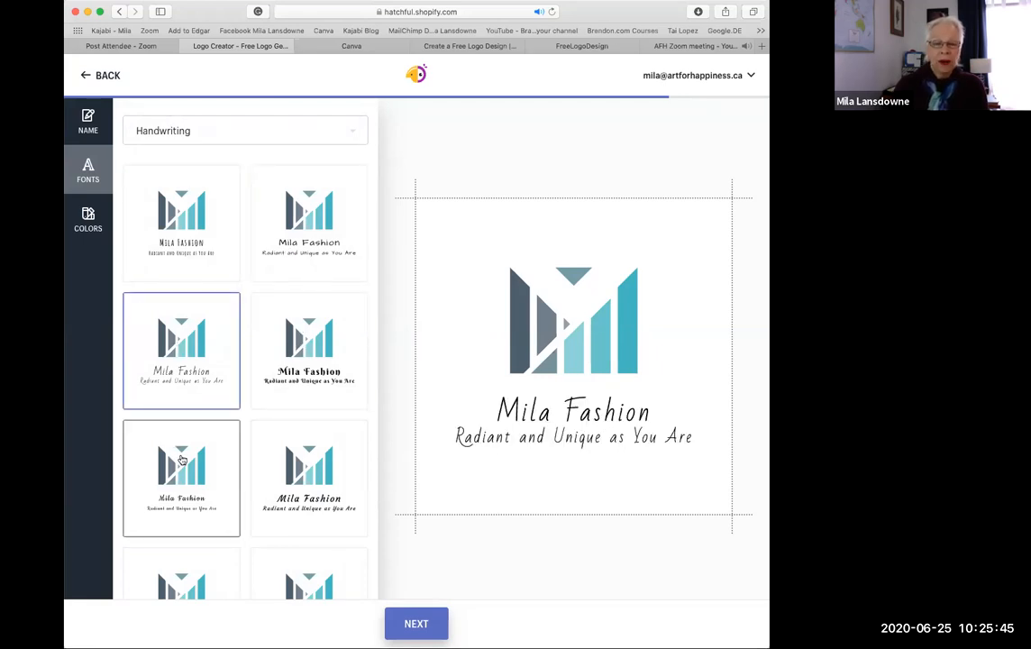
Try the Handwriting fonts in the third row and the first sample in the fourth row on the logo.
{"action": "left_click", "coordinate": [164, 411]}
{"action": "left_click", "coordinate": [314, 468]}
{"action": "scroll", "coordinate": [316, 467], "scroll_direction": "down", "scroll_amount": 3}
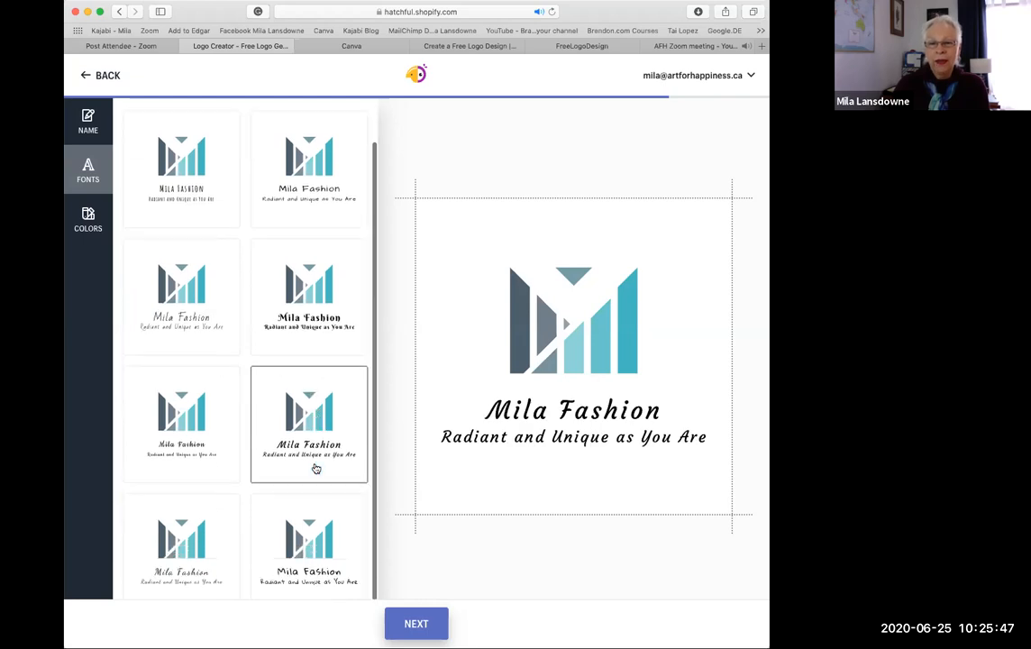
{"action": "left_click", "coordinate": [178, 475]}
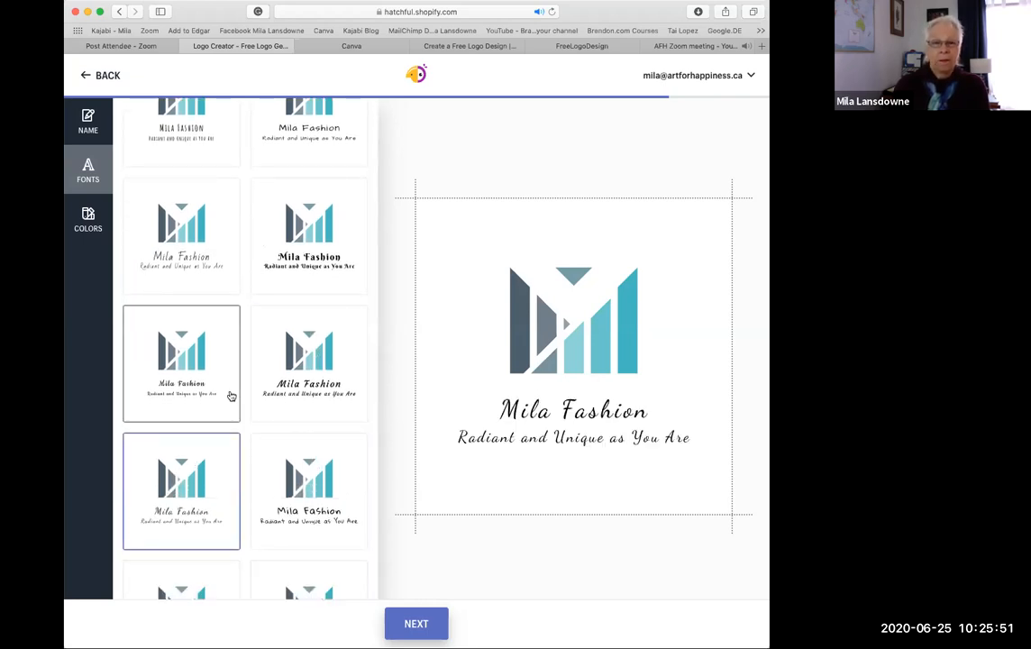
{"action": "scroll", "coordinate": [231, 396], "scroll_direction": "up", "scroll_amount": 1}
{"action": "scroll", "coordinate": [231, 396], "scroll_direction": "up", "scroll_amount": 2}
{"action": "scroll", "coordinate": [231, 397], "scroll_direction": "down", "scroll_amount": 3}
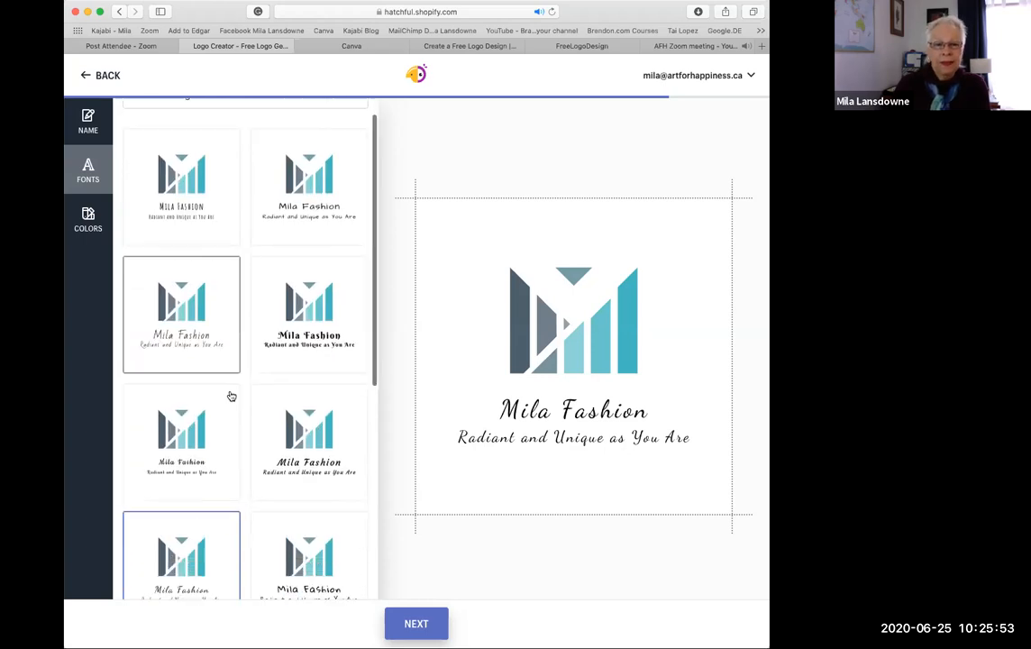
{"action": "scroll", "coordinate": [231, 397], "scroll_direction": "down", "scroll_amount": 1}
Try more Handwriting fonts and apply the thin flowing script, the second sample in the fifth row, to the logo.
{"action": "left_click", "coordinate": [299, 453]}
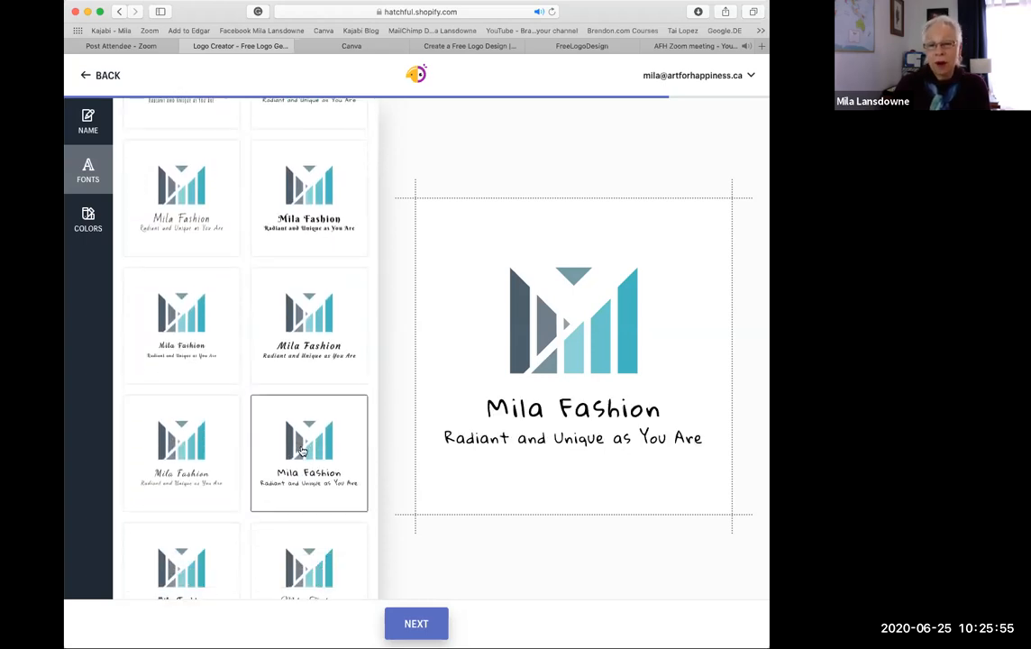
{"action": "scroll", "coordinate": [204, 325], "scroll_direction": "down", "scroll_amount": 5}
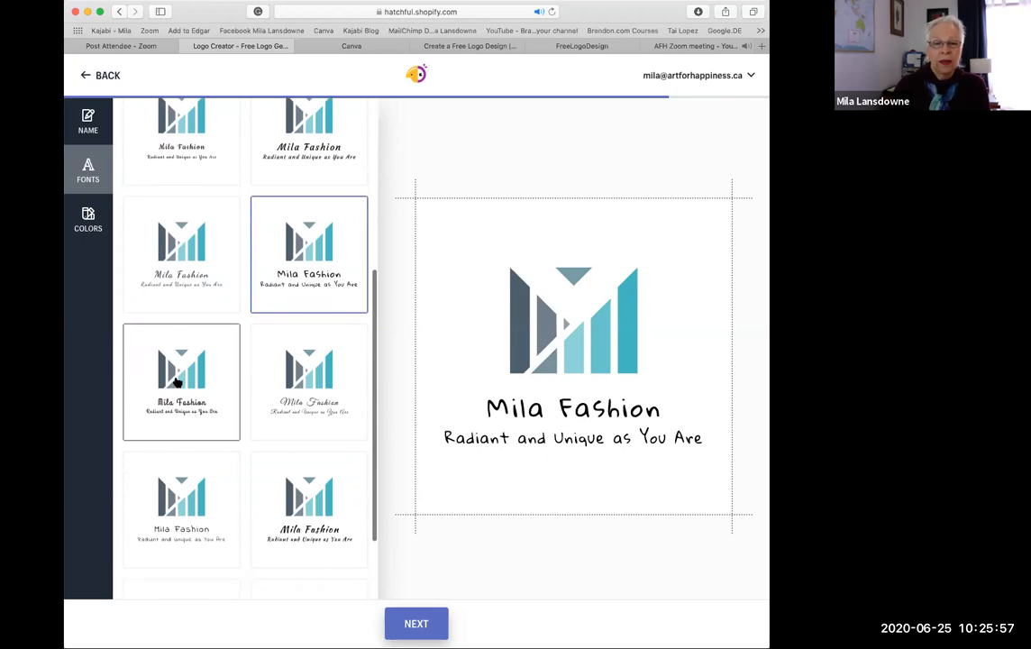
{"action": "left_click", "coordinate": [176, 382]}
{"action": "left_click", "coordinate": [301, 391]}
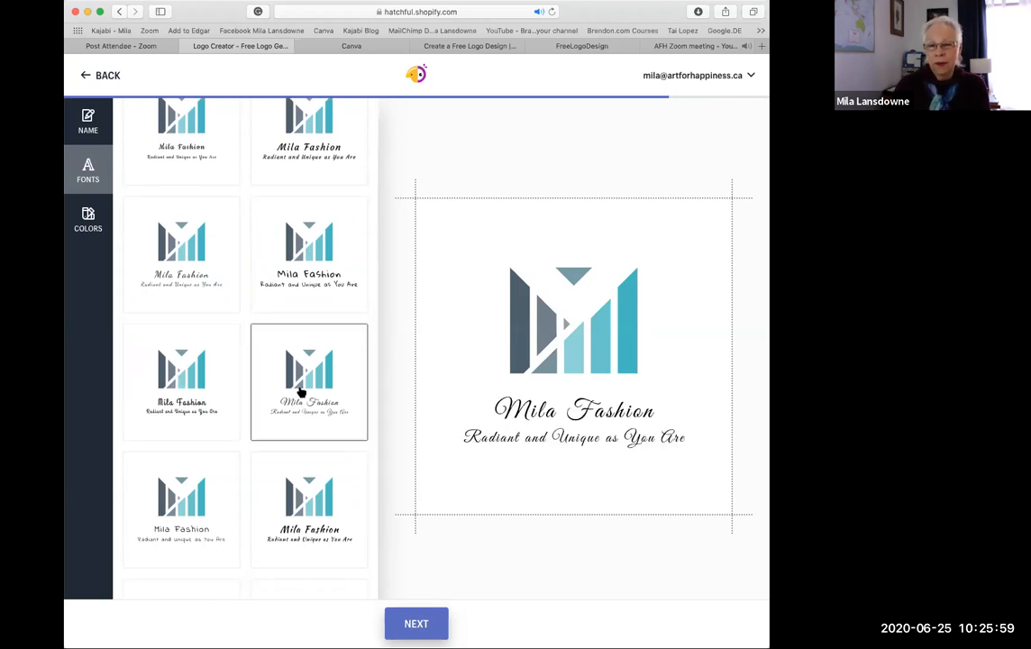
{"action": "scroll", "coordinate": [301, 392], "scroll_direction": "up", "scroll_amount": 6}
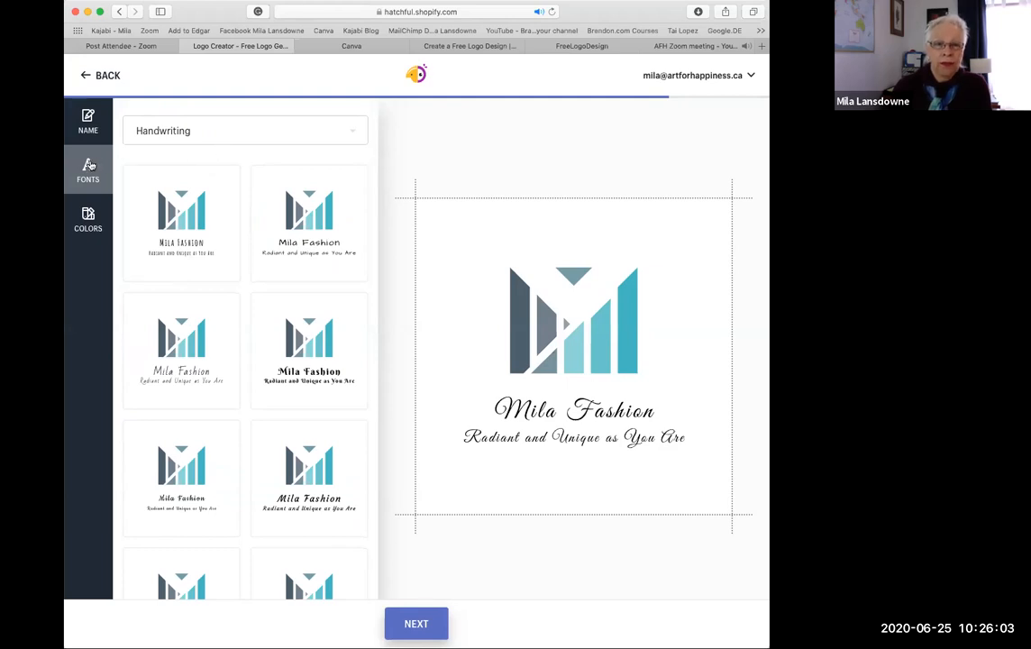
Leave the font category as Handwriting and bring up the full range of colour palettes for the logo.
{"action": "left_click", "coordinate": [353, 134]}
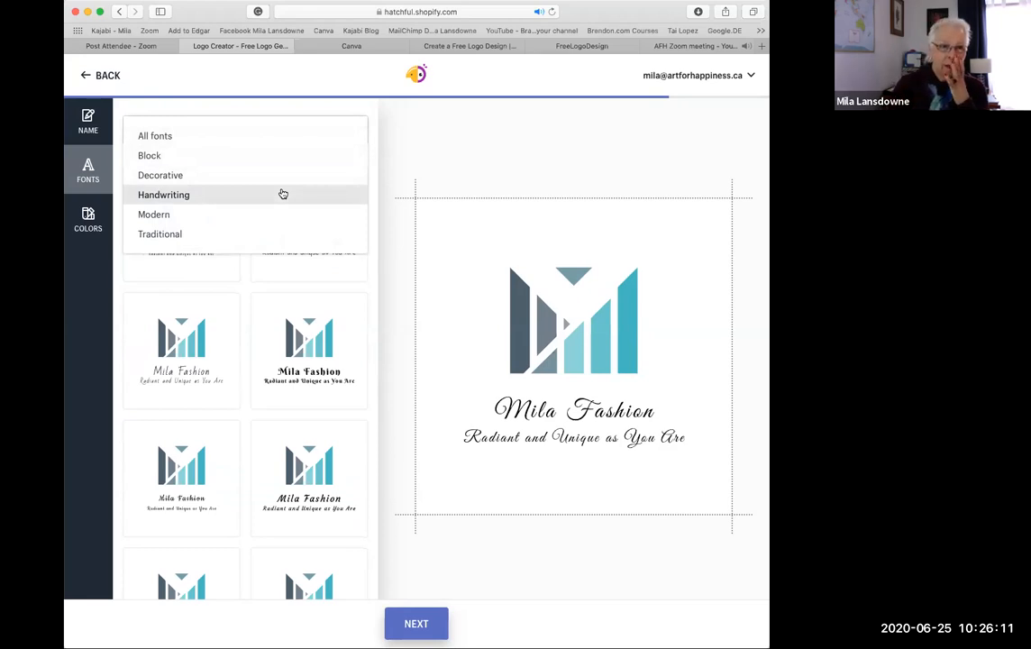
{"action": "left_click", "coordinate": [87, 214]}
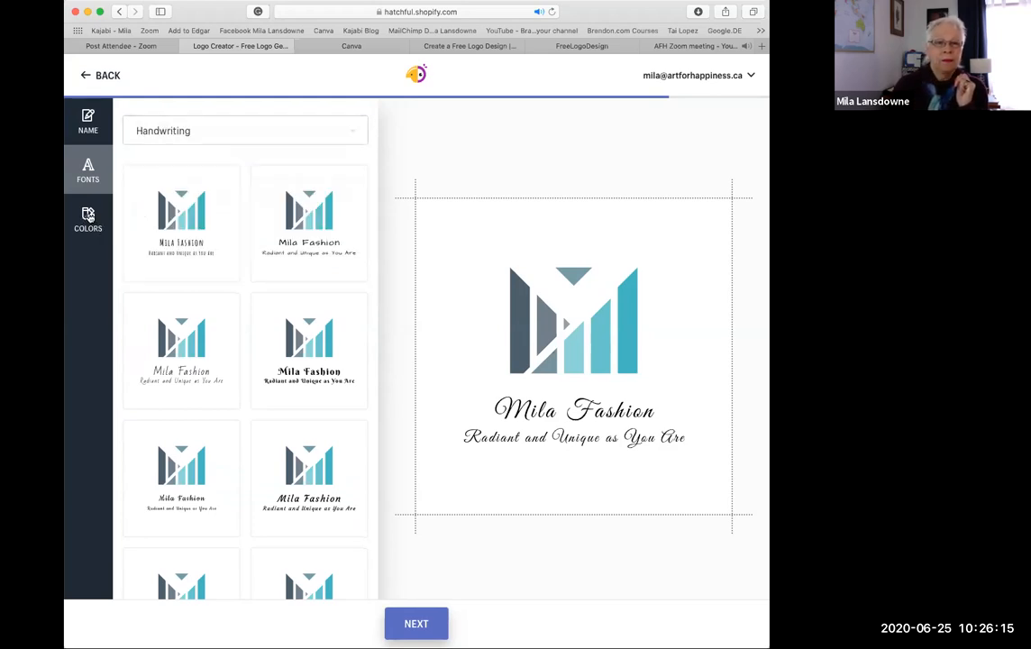
{"action": "left_click", "coordinate": [88, 216]}
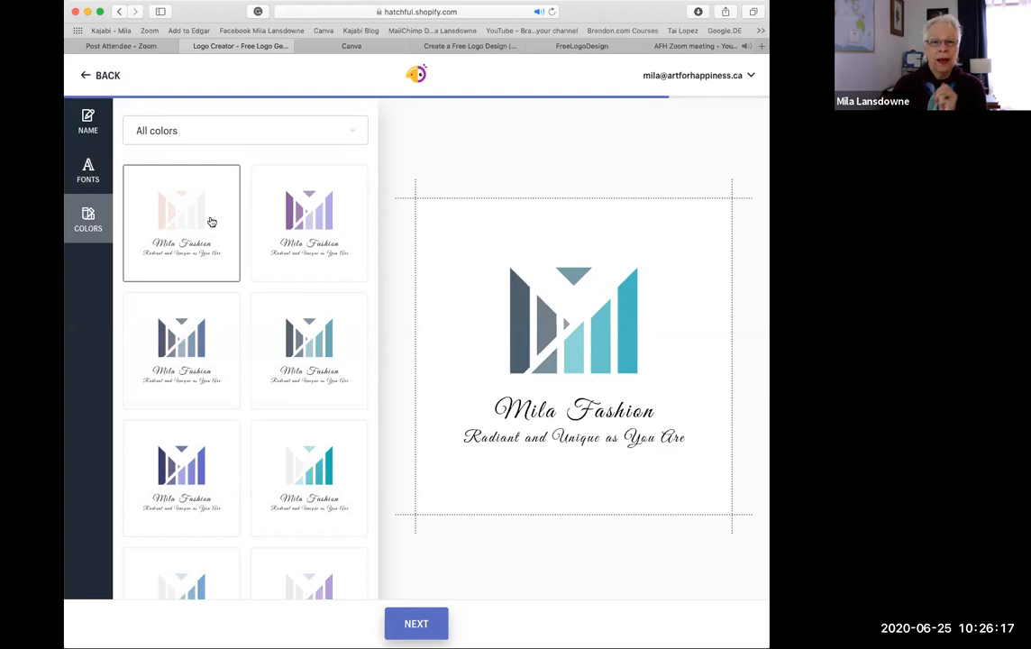
{"action": "scroll", "coordinate": [260, 228], "scroll_direction": "down", "scroll_amount": 3}
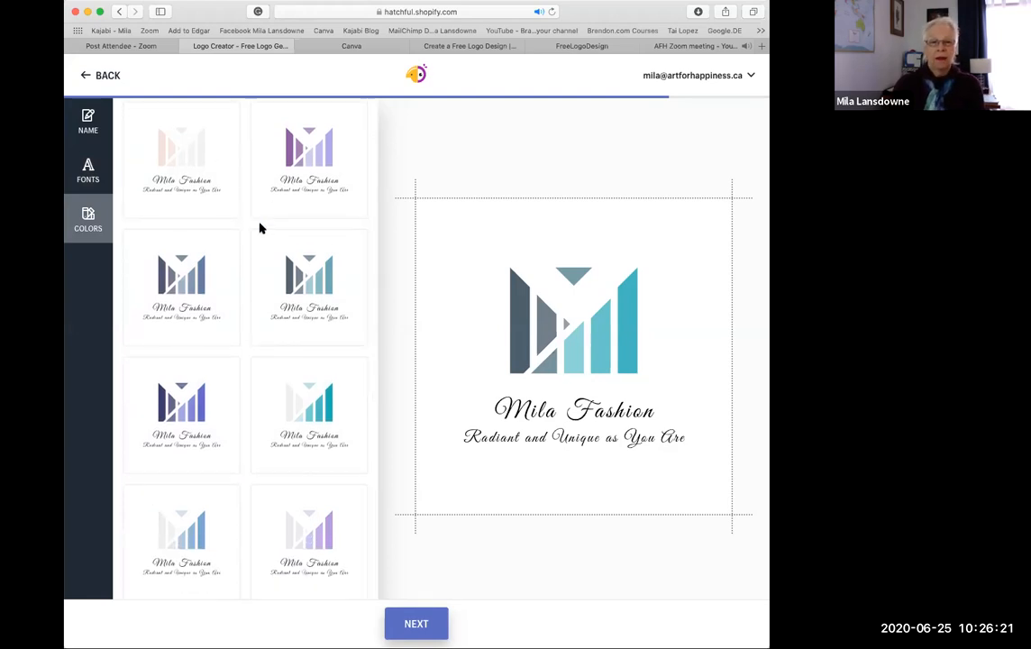
Try the pale pink and grey palette on the logo, followed by the purple and lavender one.
{"action": "left_click", "coordinate": [188, 152]}
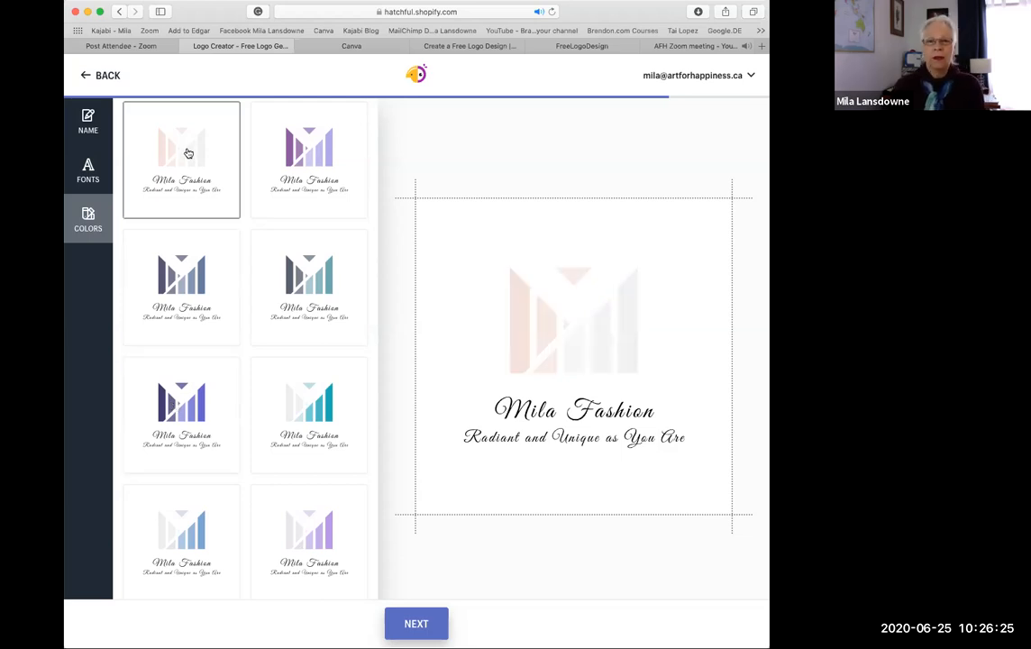
{"action": "left_click", "coordinate": [305, 163]}
{"action": "scroll", "coordinate": [304, 163], "scroll_direction": "up", "scroll_amount": 2}
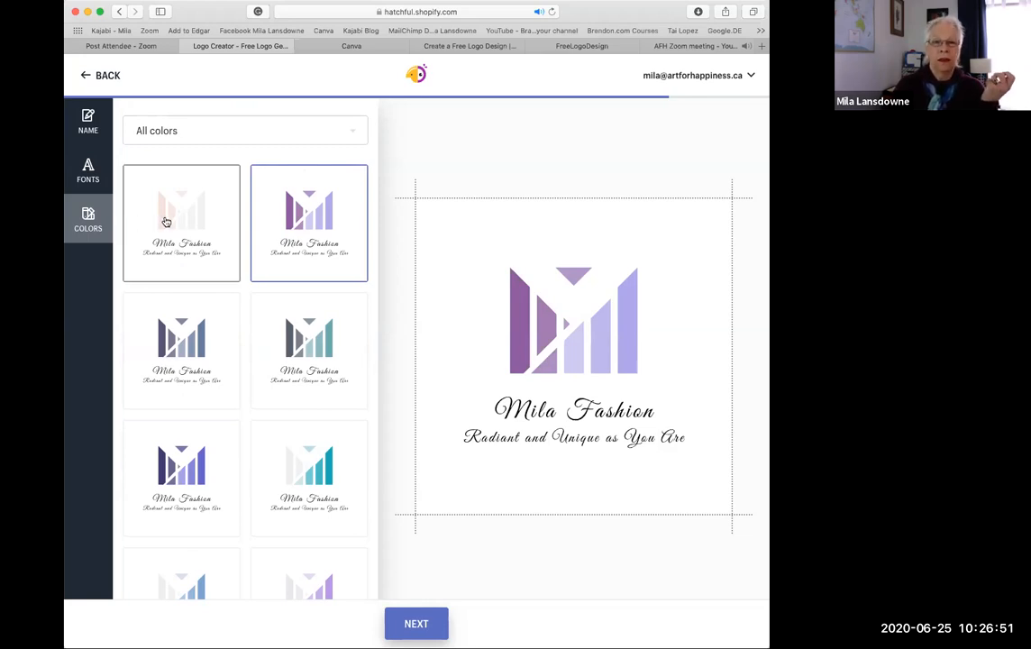
Filter the colour palettes to Warm and look through the available combinations.
{"action": "left_click", "coordinate": [353, 134]}
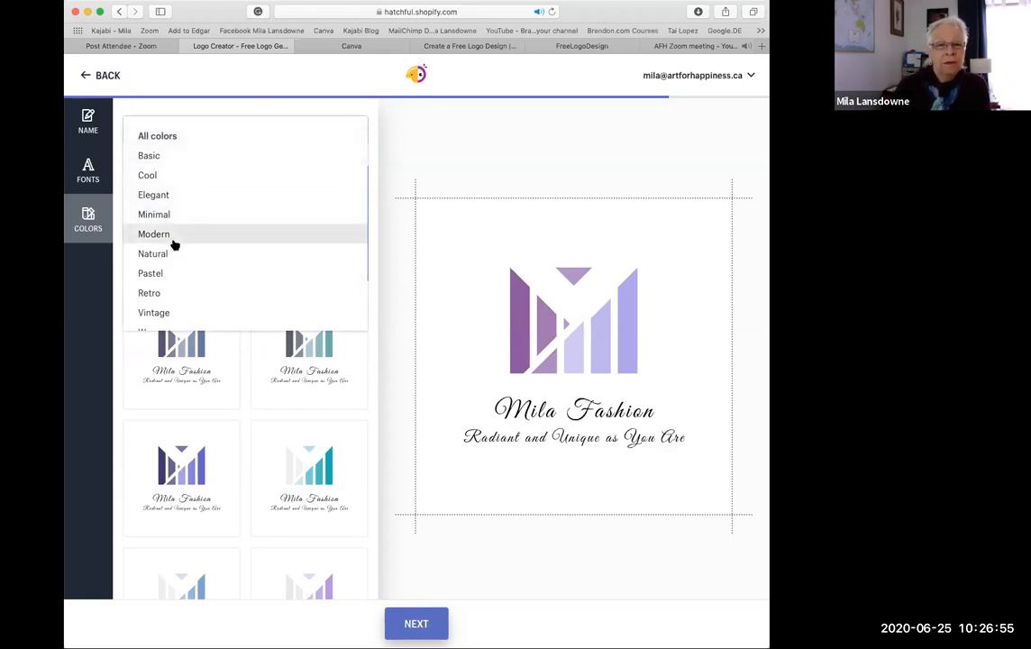
{"action": "scroll", "coordinate": [174, 243], "scroll_direction": "down", "scroll_amount": 1}
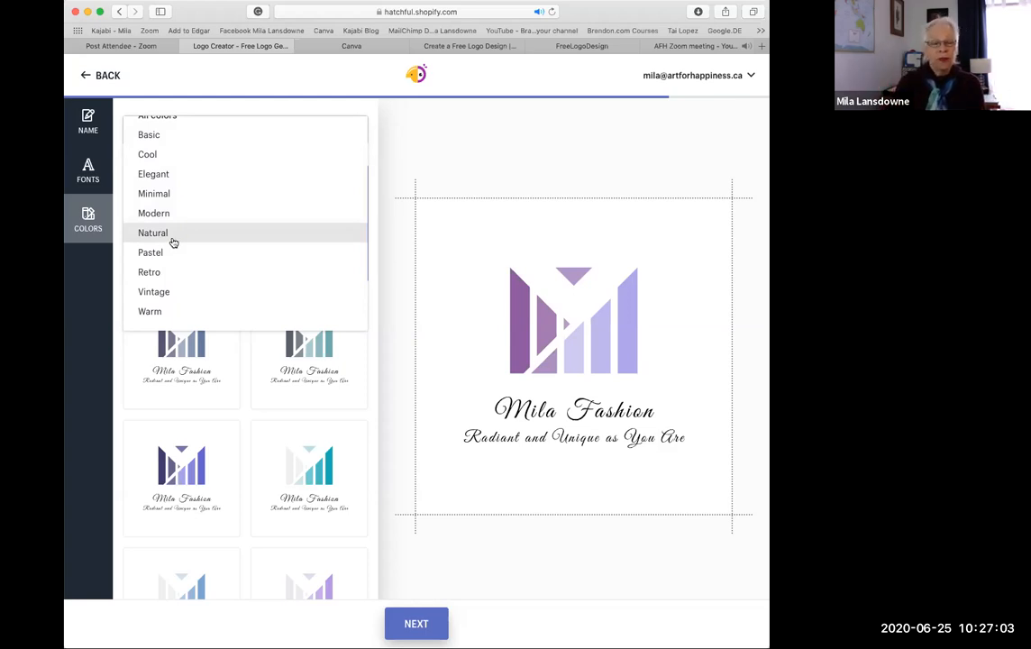
{"action": "left_click", "coordinate": [149, 312]}
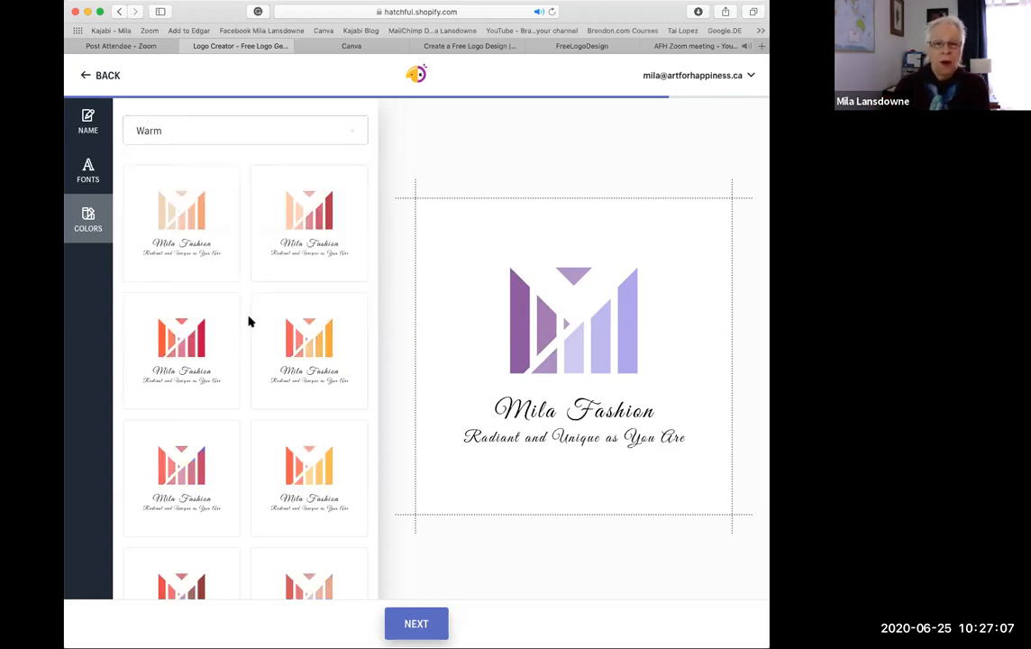
{"action": "scroll", "coordinate": [250, 321], "scroll_direction": "down", "scroll_amount": 5}
{"action": "scroll", "coordinate": [250, 322], "scroll_direction": "down", "scroll_amount": 5}
{"action": "scroll", "coordinate": [250, 322], "scroll_direction": "down", "scroll_amount": 5}
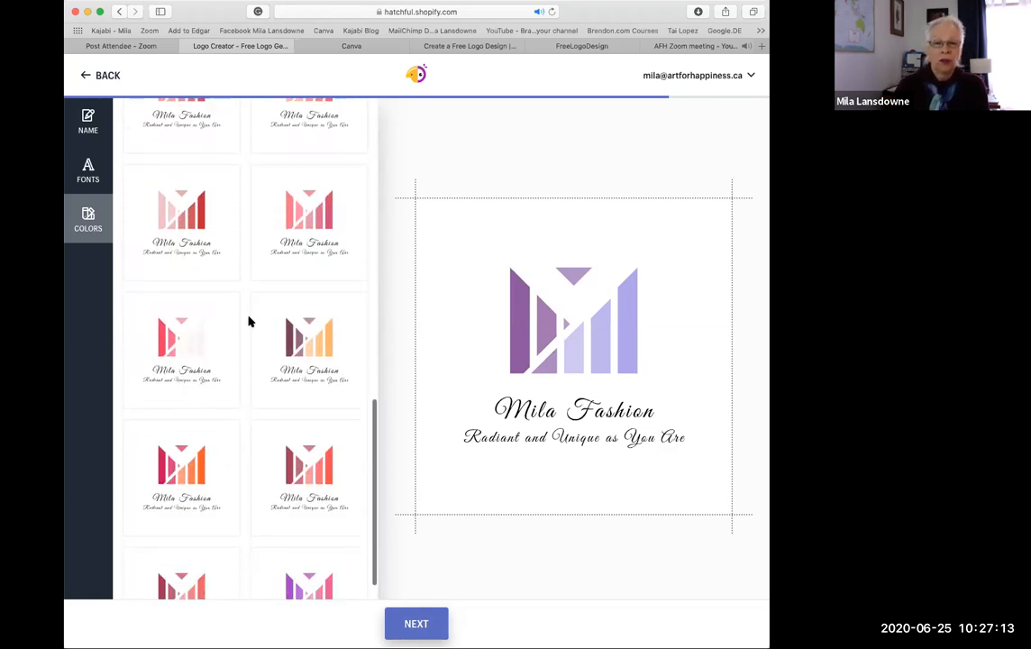
{"action": "scroll", "coordinate": [250, 322], "scroll_direction": "down", "scroll_amount": 4}
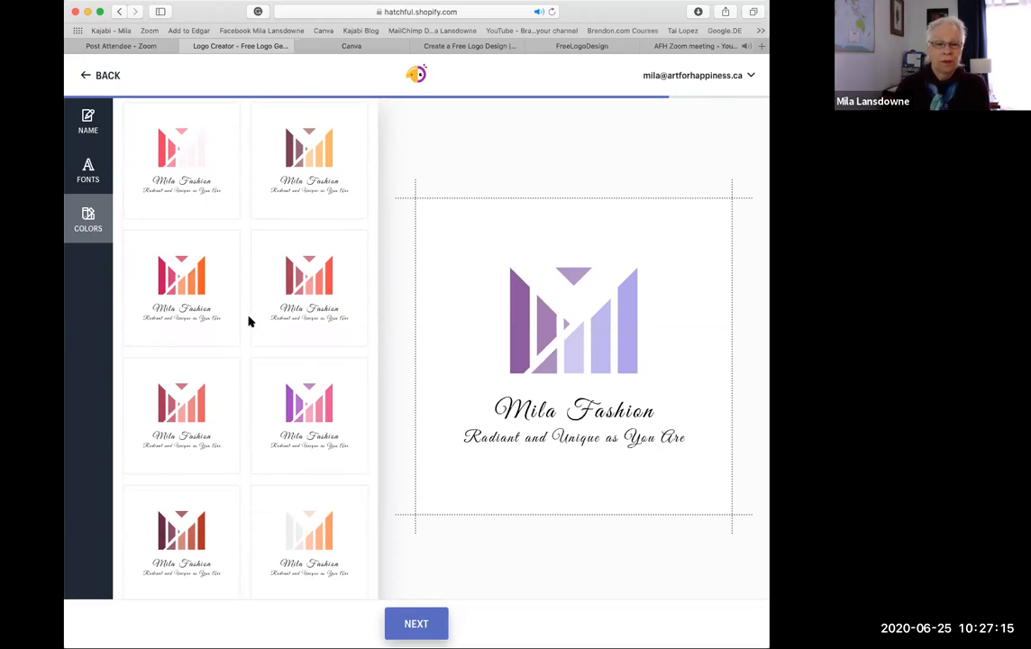
{"action": "scroll", "coordinate": [250, 322], "scroll_direction": "up", "scroll_amount": 8}
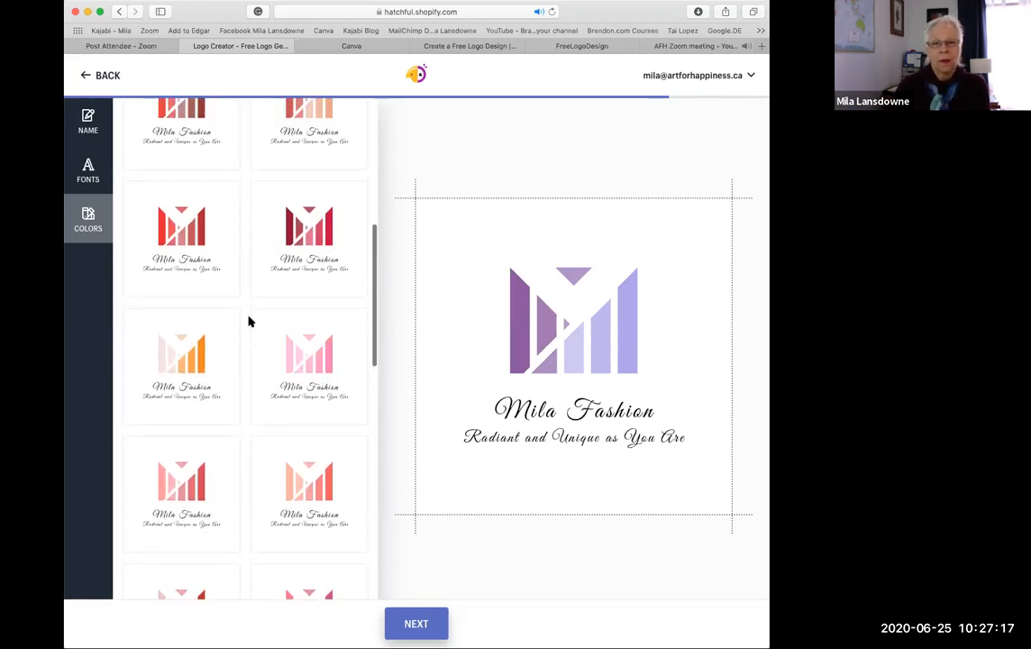
{"action": "scroll", "coordinate": [250, 322], "scroll_direction": "up", "scroll_amount": 3}
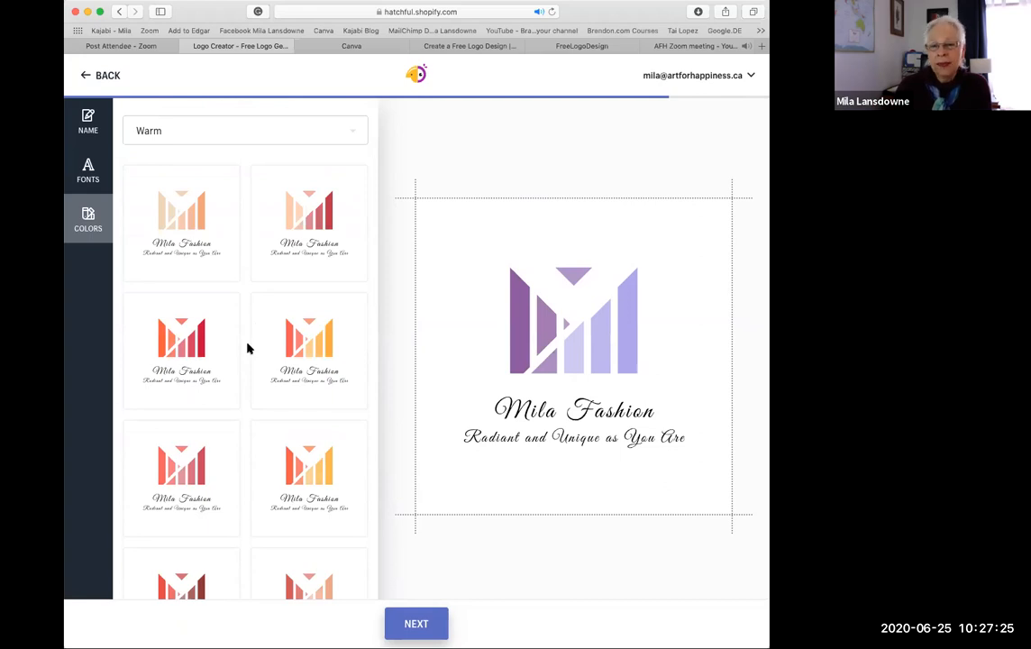
Try the orange-to-crimson Warm palette on the logo, replace it with the dark red and crimson one, and review the remaining palettes.
{"action": "left_click", "coordinate": [211, 347]}
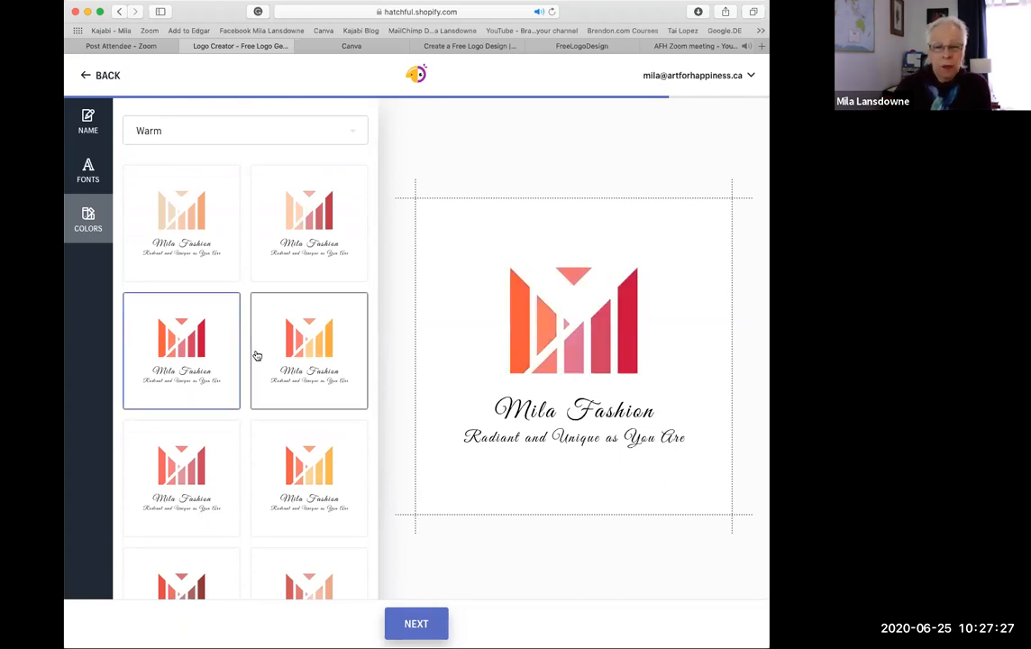
{"action": "scroll", "coordinate": [255, 354], "scroll_direction": "down", "scroll_amount": 1}
{"action": "scroll", "coordinate": [257, 357], "scroll_direction": "down", "scroll_amount": 5}
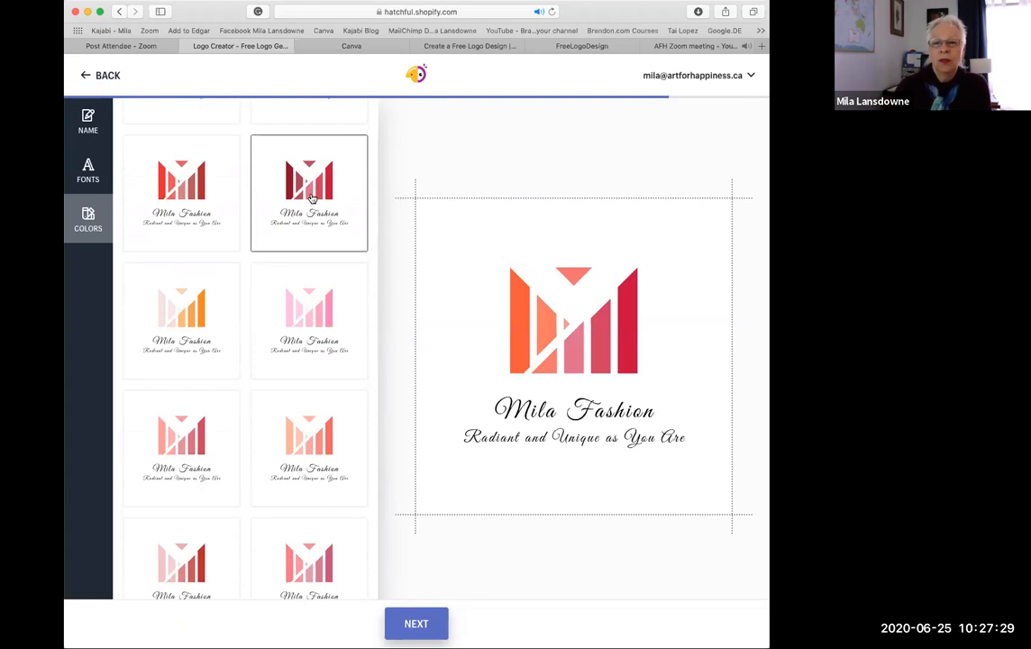
{"action": "left_click", "coordinate": [266, 233]}
{"action": "scroll", "coordinate": [245, 265], "scroll_direction": "down", "scroll_amount": 5}
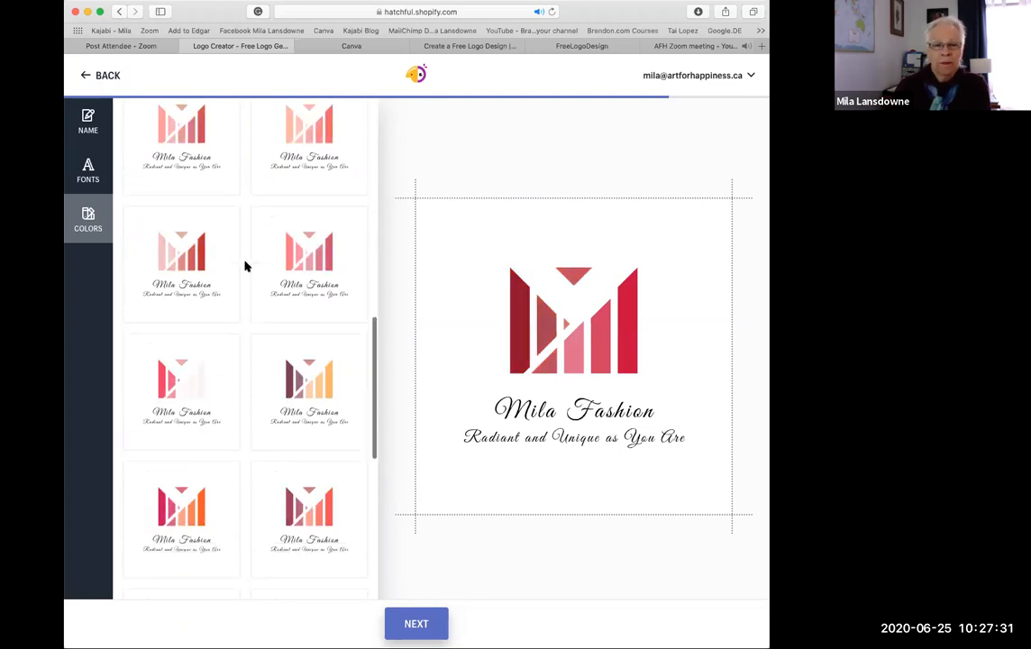
{"action": "scroll", "coordinate": [301, 263], "scroll_direction": "down", "scroll_amount": 10}
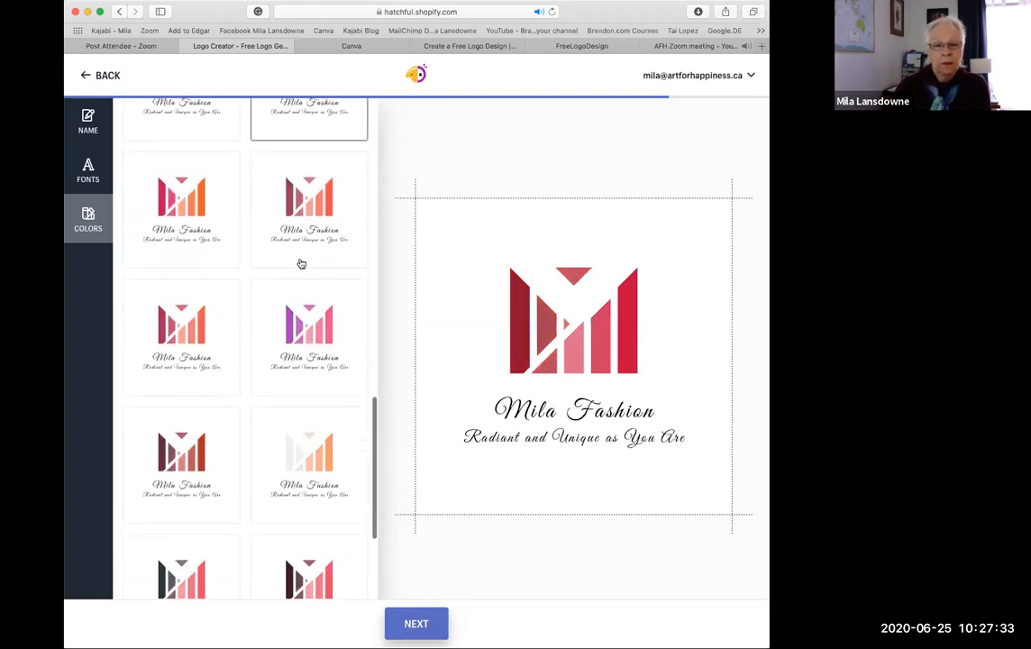
{"action": "scroll", "coordinate": [301, 263], "scroll_direction": "down", "scroll_amount": 3}
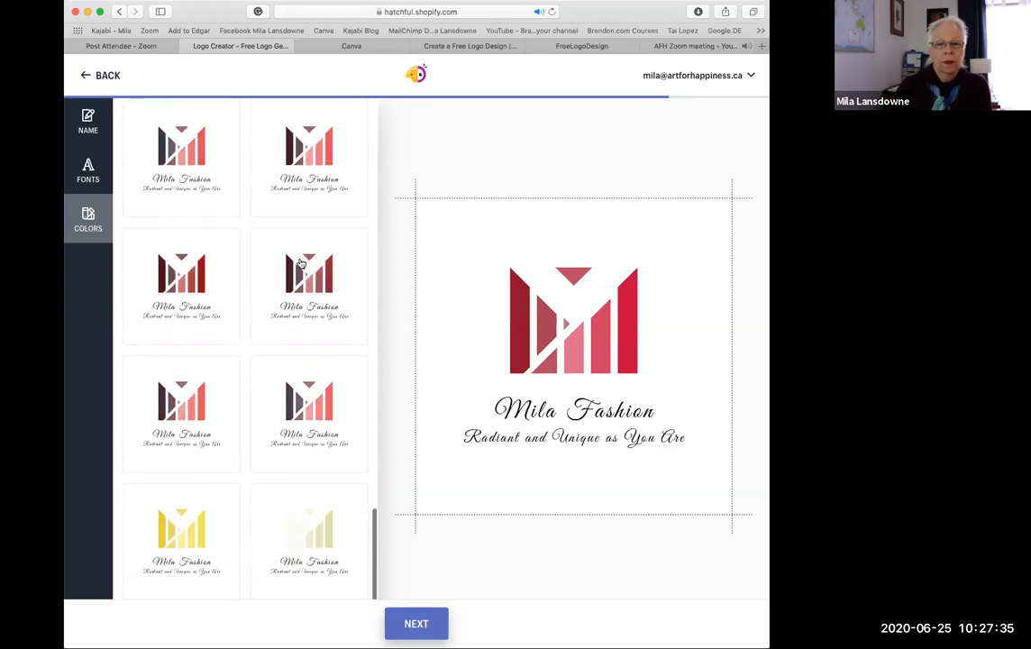
{"action": "scroll", "coordinate": [301, 263], "scroll_direction": "up", "scroll_amount": 15}
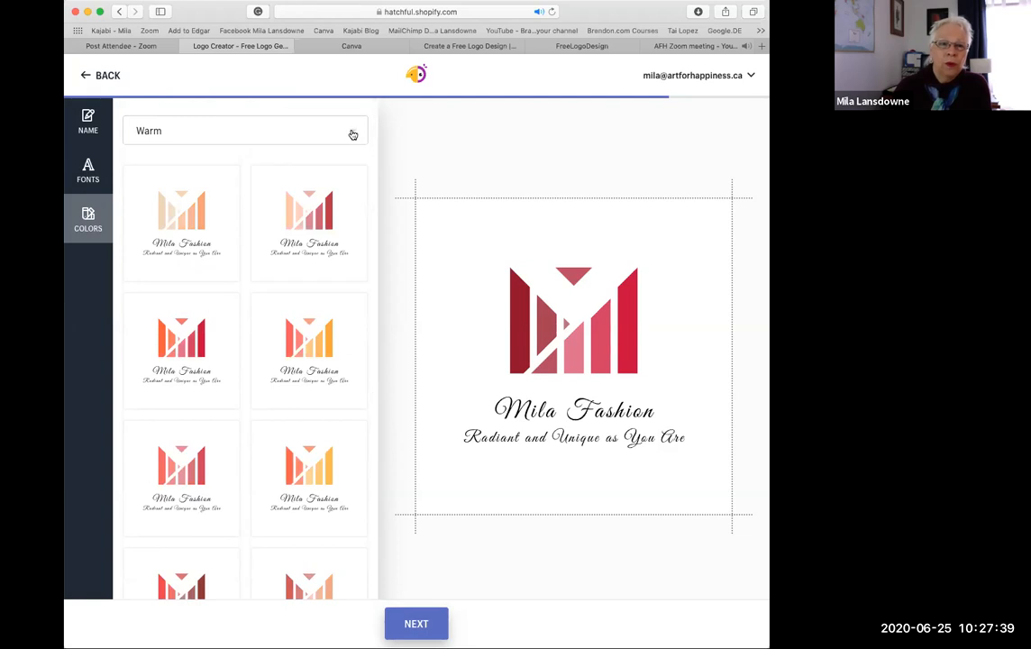
Filter the colour palettes to Elegant, try the coral-to-purple palette on the logo, and replace it with the bright red and pale lavender one.
{"action": "left_click", "coordinate": [352, 133]}
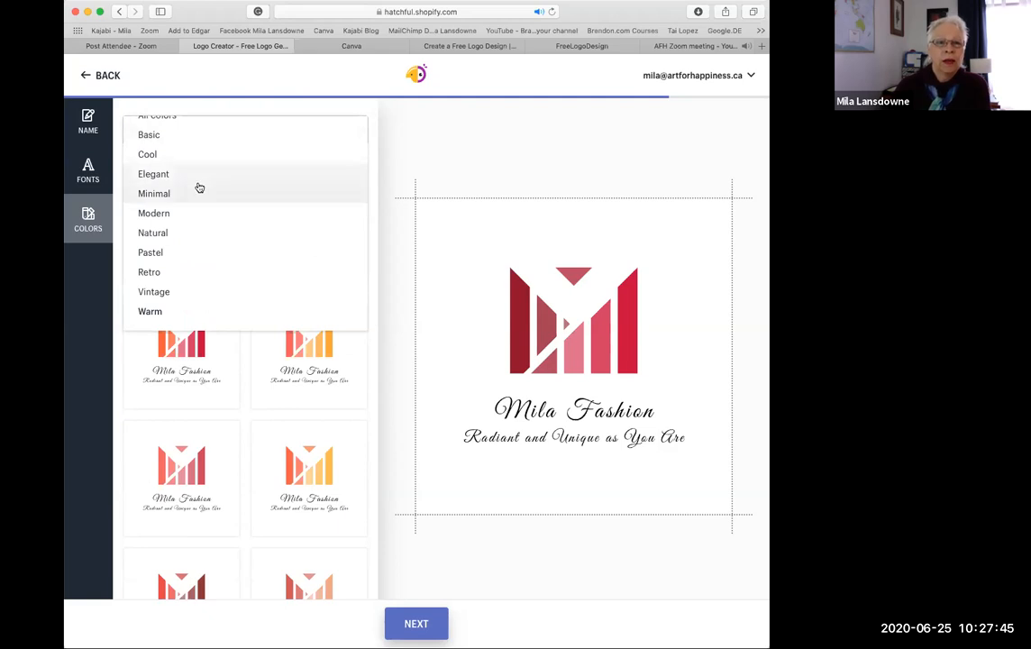
{"action": "left_click", "coordinate": [161, 176]}
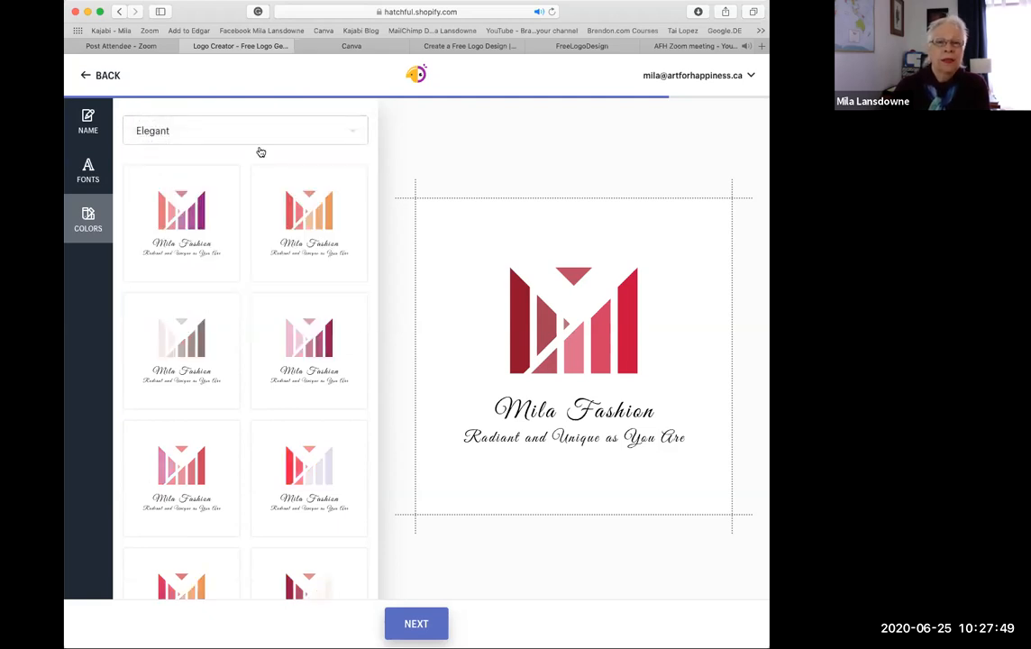
{"action": "left_click", "coordinate": [209, 212]}
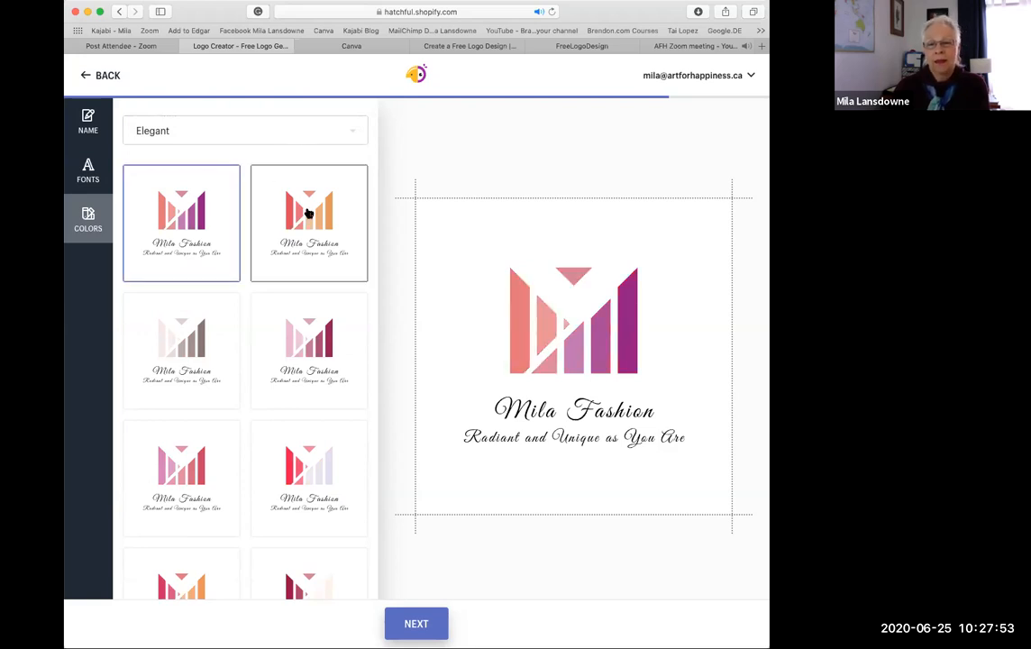
{"action": "scroll", "coordinate": [308, 211], "scroll_direction": "down", "scroll_amount": 1}
{"action": "scroll", "coordinate": [308, 211], "scroll_direction": "down", "scroll_amount": 2}
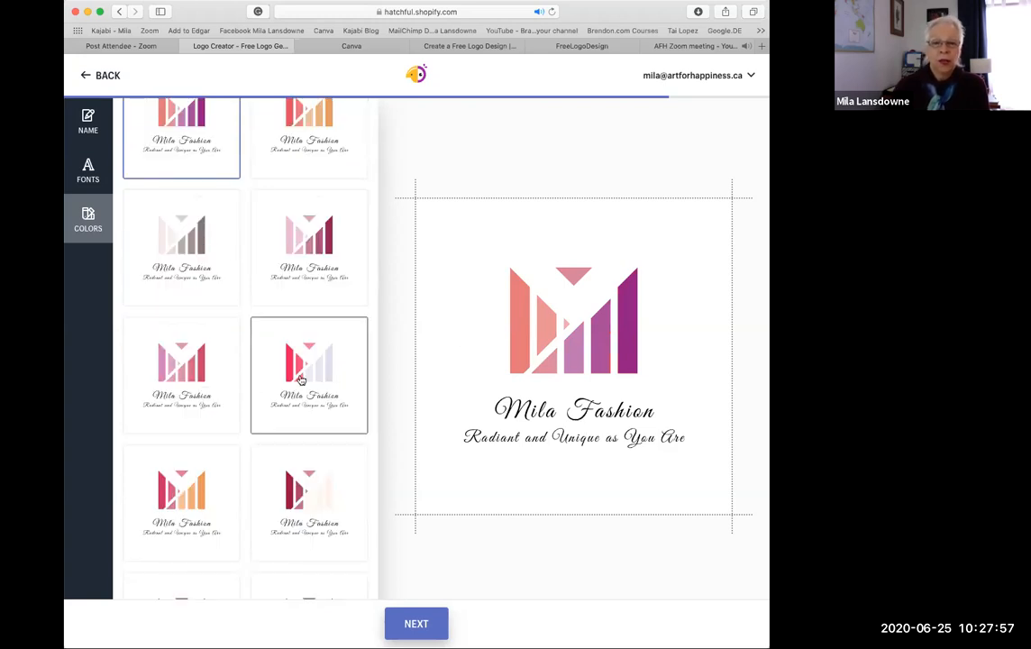
{"action": "left_click", "coordinate": [302, 379]}
Look through the rest of the Elegant colour palettes for alternatives to the current one.
{"action": "scroll", "coordinate": [302, 378], "scroll_direction": "down", "scroll_amount": 1}
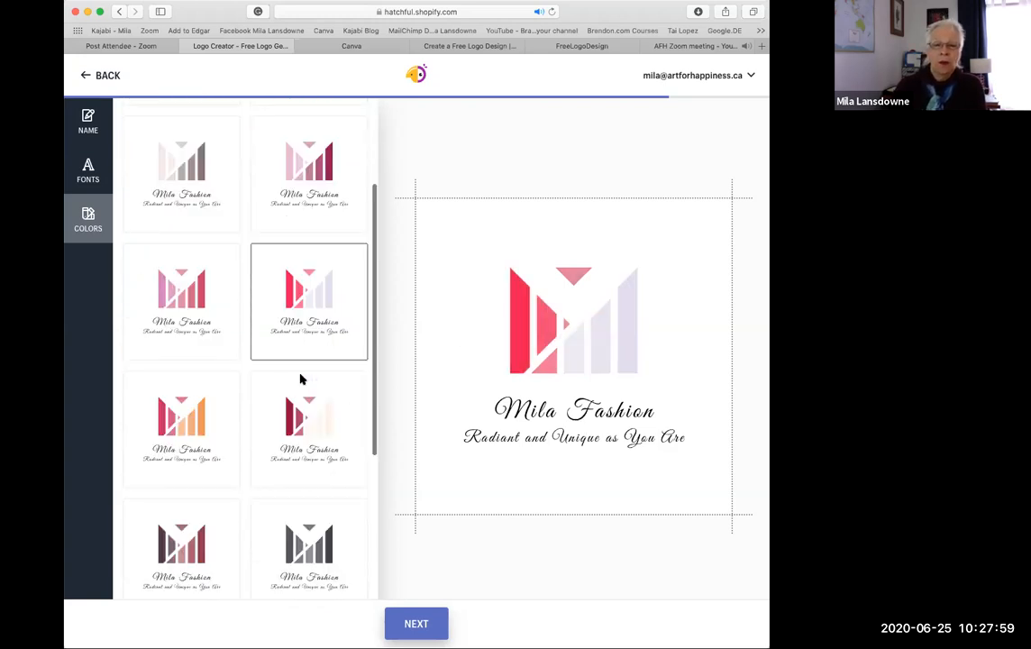
{"action": "scroll", "coordinate": [302, 379], "scroll_direction": "down", "scroll_amount": 3}
{"action": "scroll", "coordinate": [302, 379], "scroll_direction": "down", "scroll_amount": 3}
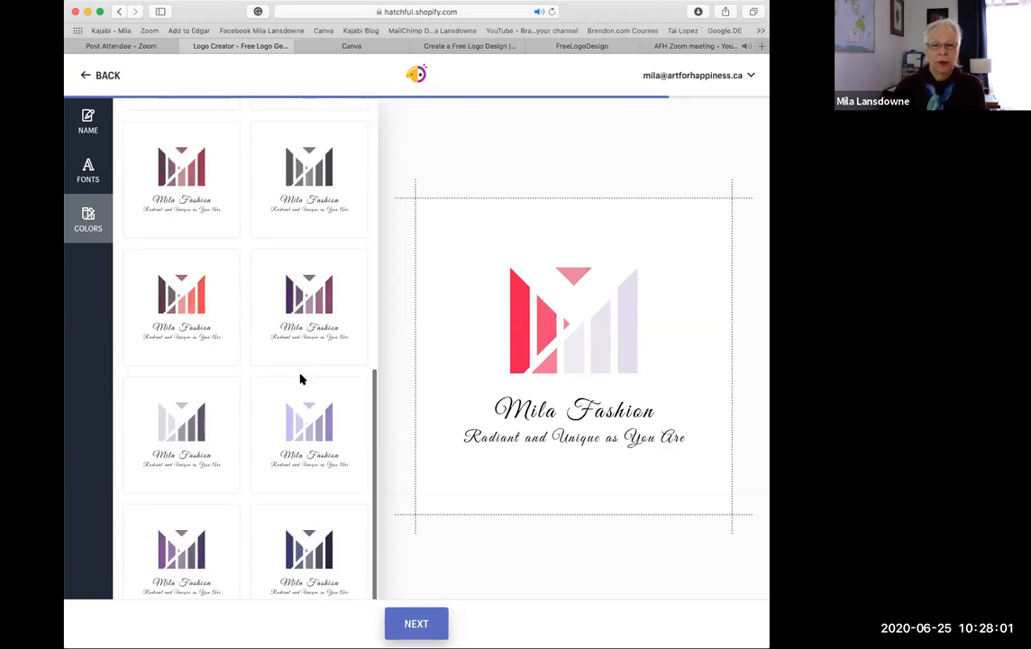
{"action": "scroll", "coordinate": [302, 378], "scroll_direction": "down", "scroll_amount": 3}
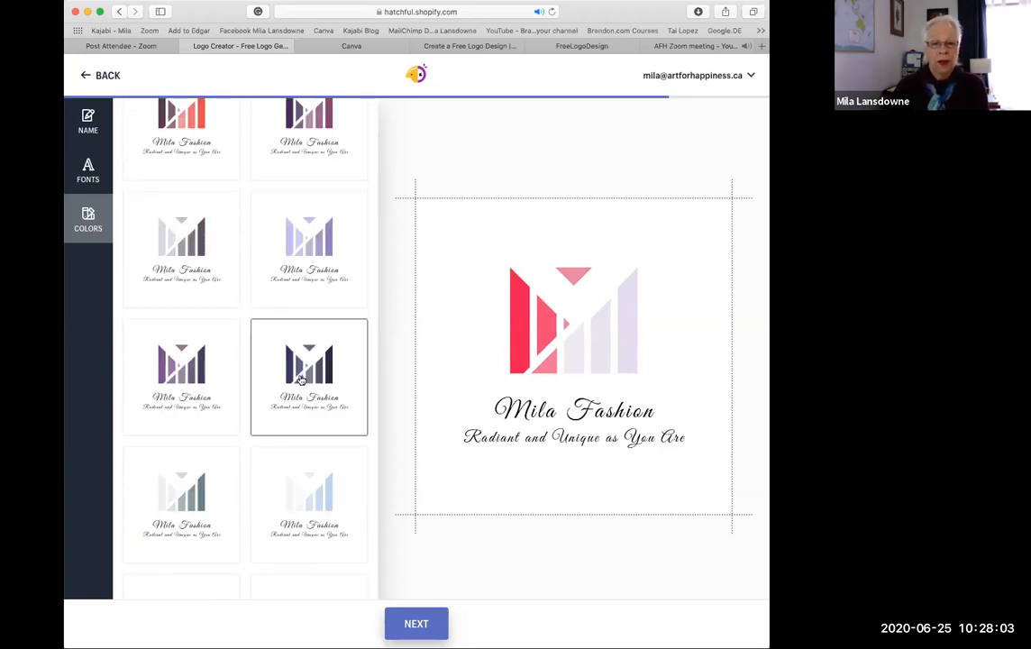
{"action": "scroll", "coordinate": [302, 379], "scroll_direction": "up", "scroll_amount": 3}
{"action": "scroll", "coordinate": [302, 378], "scroll_direction": "up", "scroll_amount": 5}
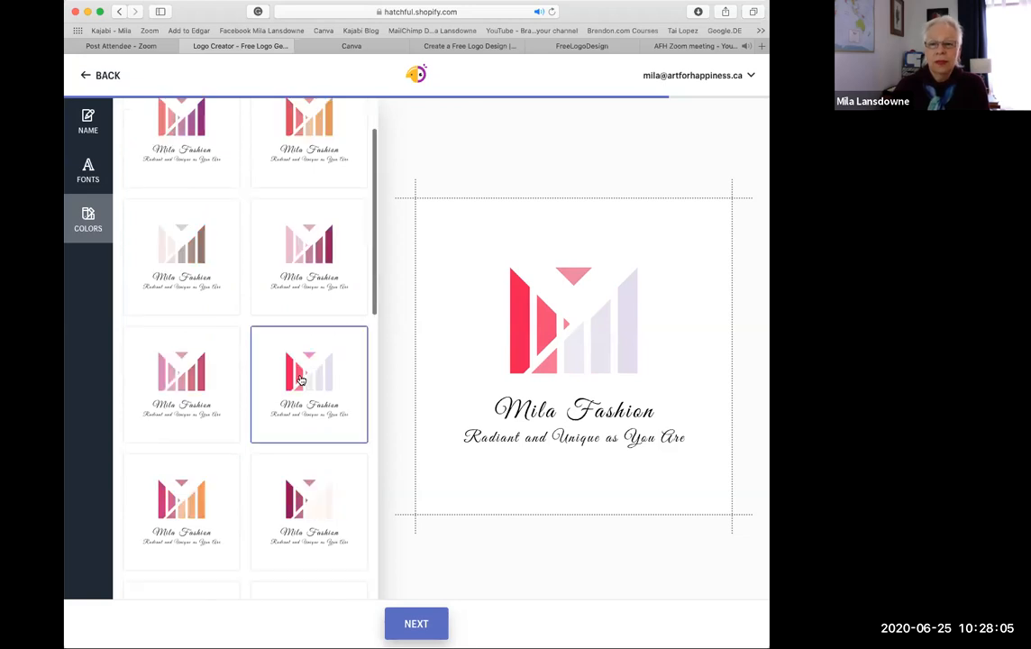
{"action": "scroll", "coordinate": [301, 380], "scroll_direction": "up", "scroll_amount": 1}
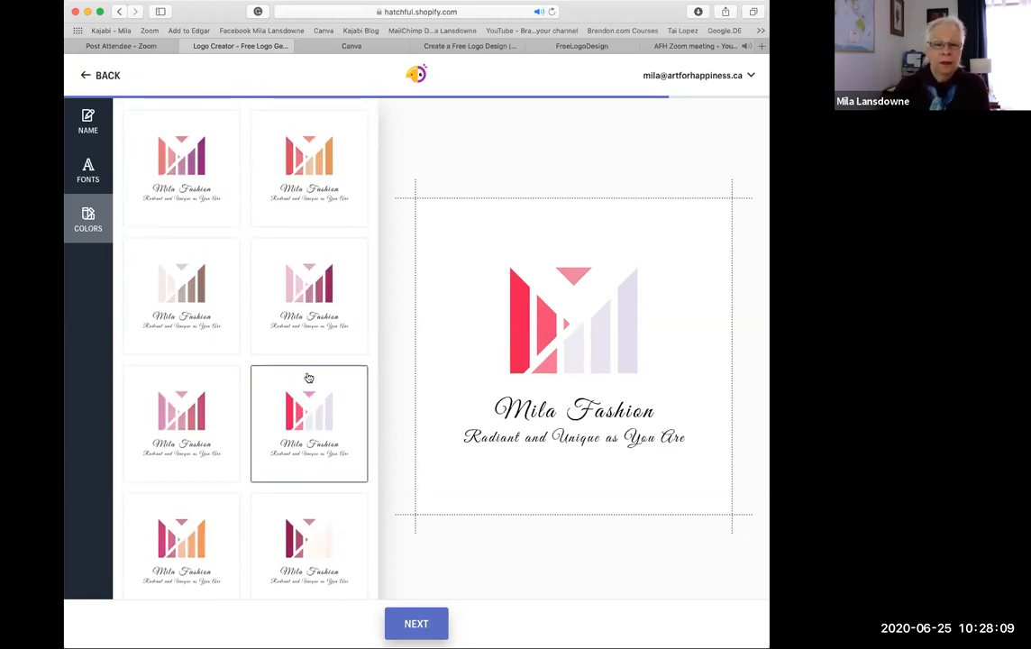
{"action": "scroll", "coordinate": [308, 378], "scroll_direction": "up", "scroll_amount": 2}
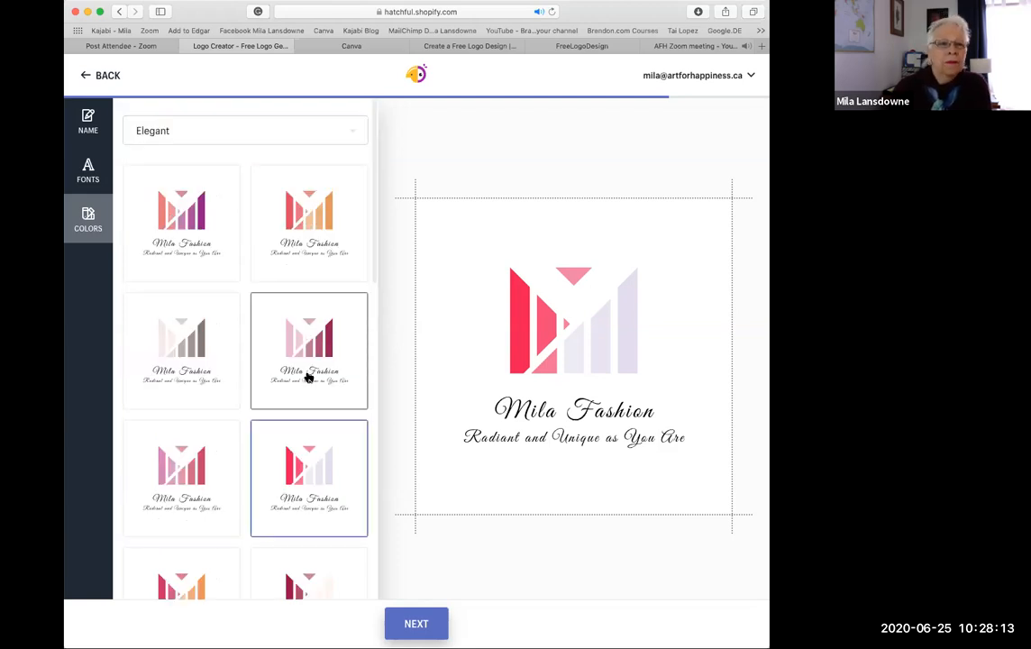
Go back to the logo's font choices and filter them to Modern.
{"action": "left_click", "coordinate": [88, 170]}
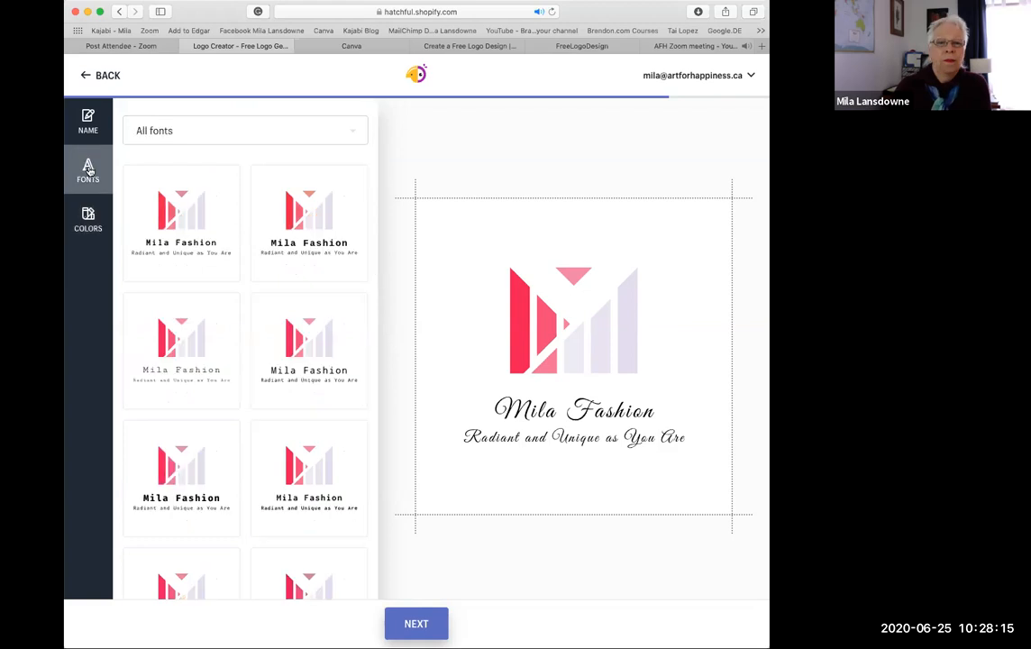
{"action": "left_click", "coordinate": [353, 135]}
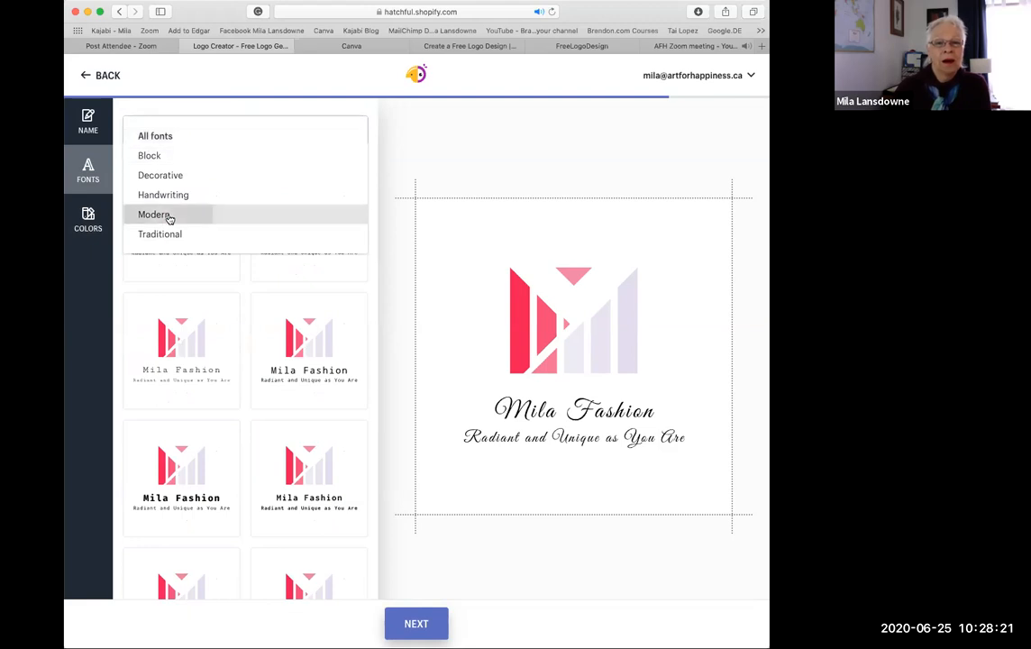
{"action": "left_click", "coordinate": [169, 216]}
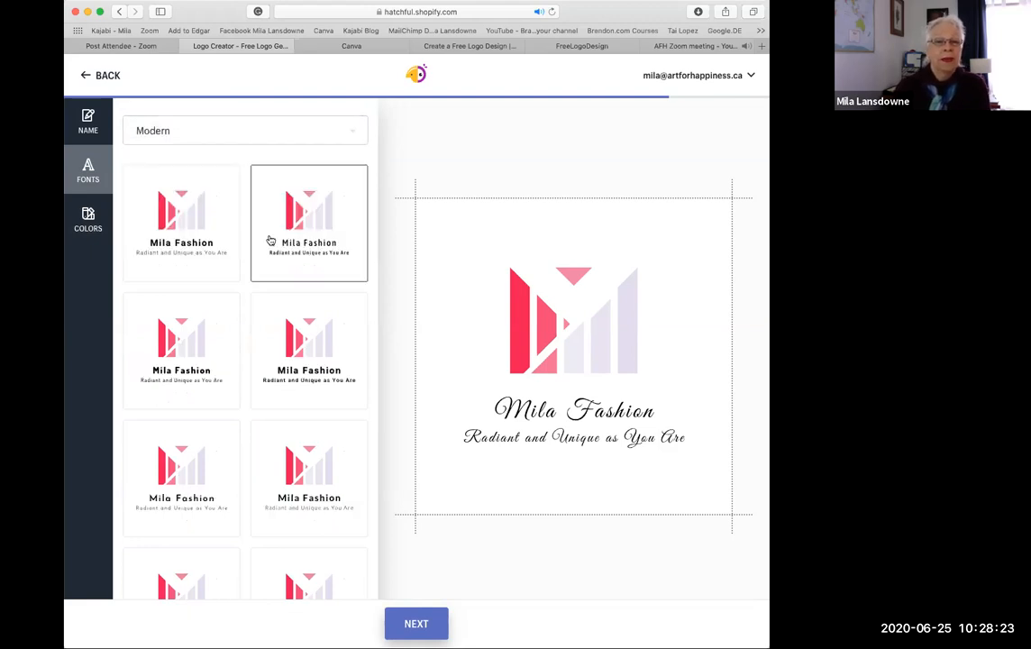
Try several Modern fonts from the first rows on the logo, including the narrow, bold and geometric sans-serif styles.
{"action": "left_click", "coordinate": [262, 247]}
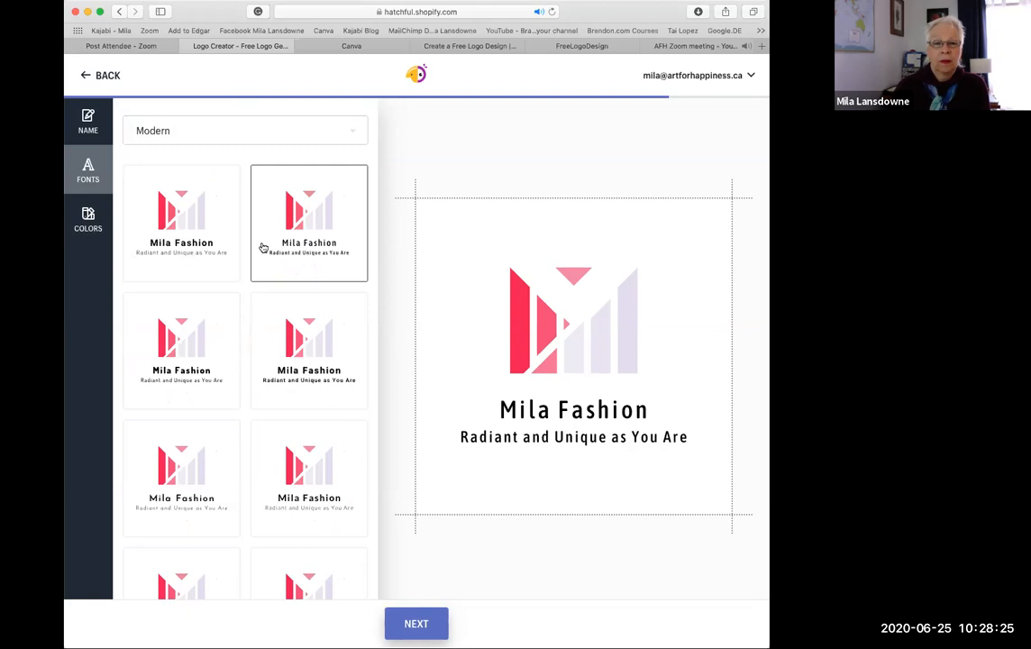
{"action": "left_click", "coordinate": [171, 326]}
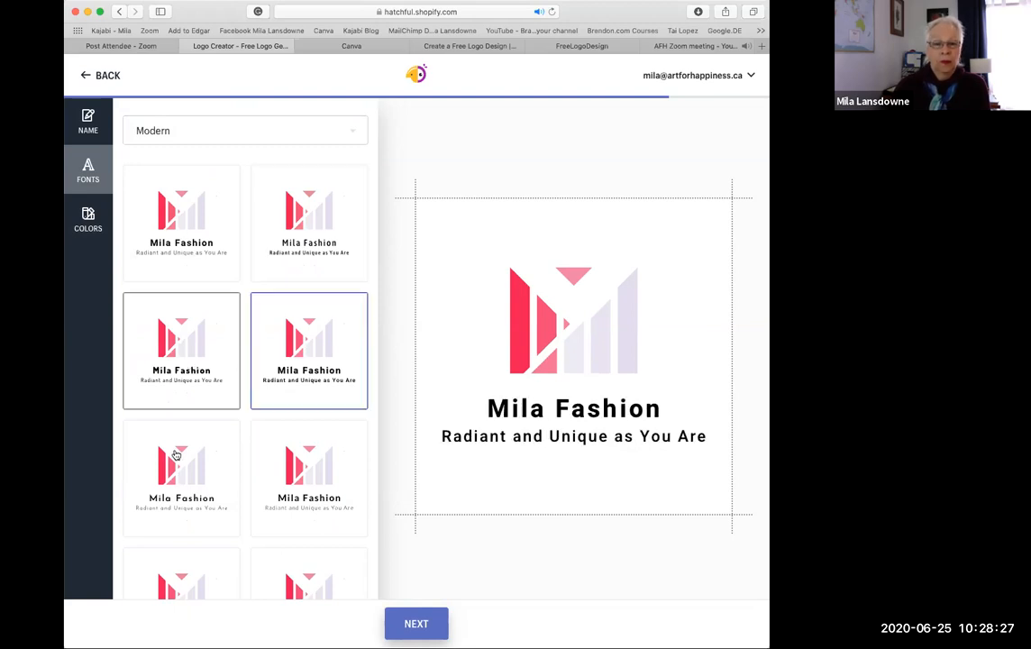
{"action": "left_click", "coordinate": [304, 458]}
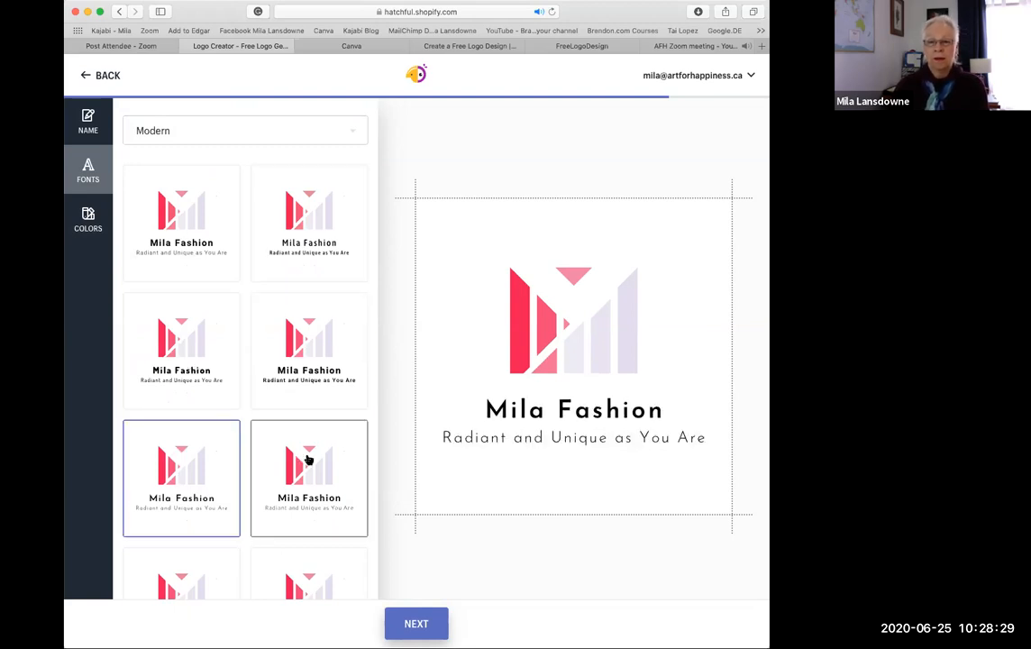
{"action": "scroll", "coordinate": [308, 460], "scroll_direction": "down", "scroll_amount": 1}
{"action": "left_click", "coordinate": [305, 460]}
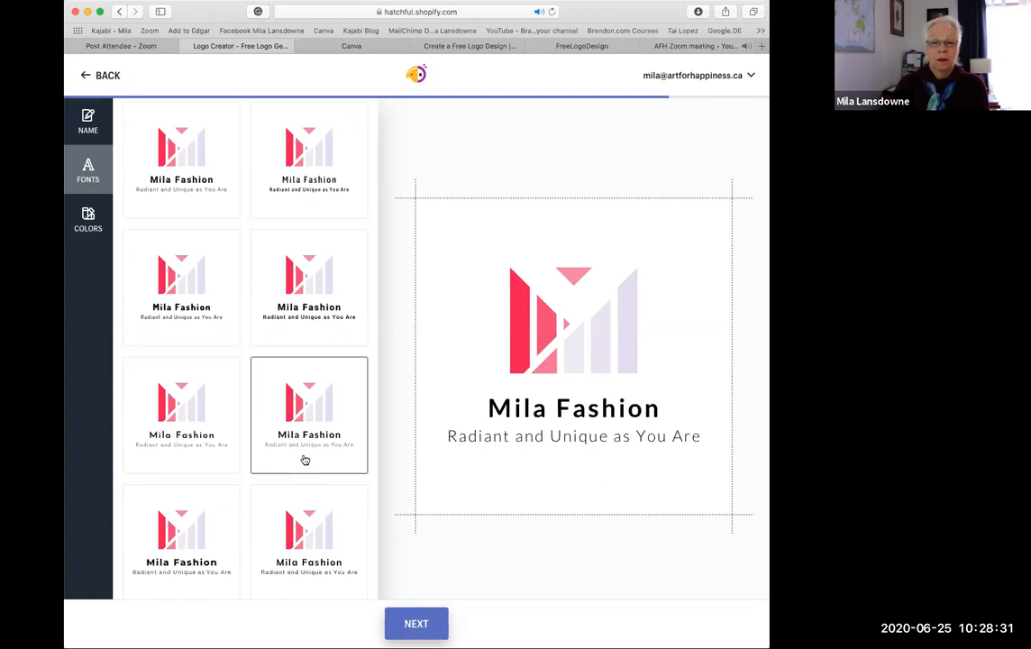
{"action": "scroll", "coordinate": [304, 459], "scroll_direction": "down", "scroll_amount": 1}
{"action": "left_click", "coordinate": [184, 460]}
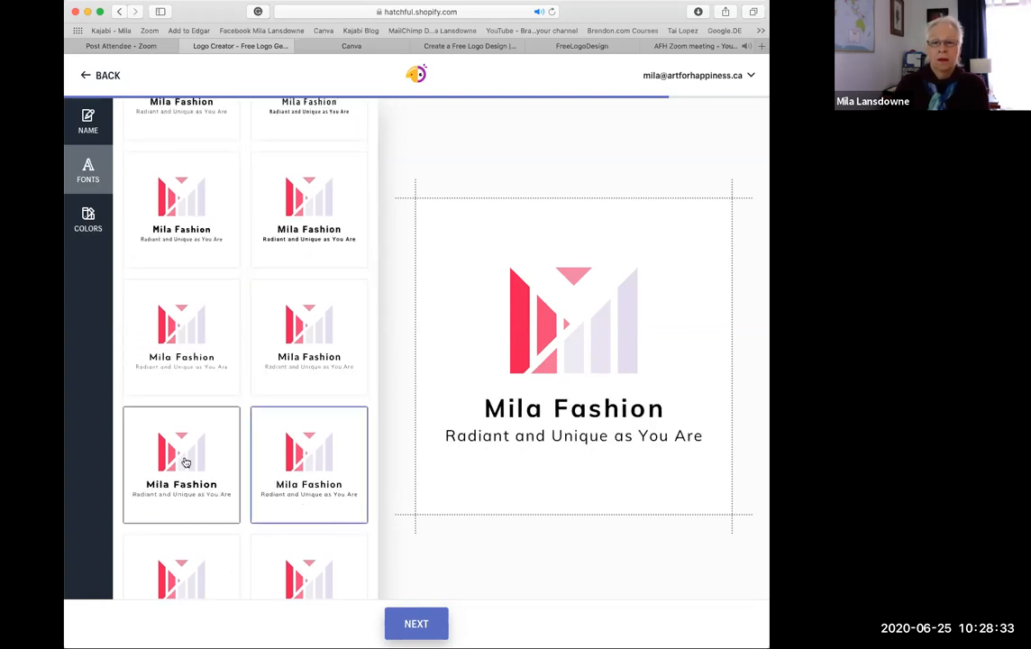
Try further Modern fonts on the logo, including the wide futuristic, bold condensed, thin rounded and light humanist styles.
{"action": "scroll", "coordinate": [185, 460], "scroll_direction": "down", "scroll_amount": 1}
{"action": "scroll", "coordinate": [184, 462], "scroll_direction": "down", "scroll_amount": 1}
{"action": "left_click", "coordinate": [213, 411]}
{"action": "left_click", "coordinate": [304, 456]}
{"action": "scroll", "coordinate": [305, 456], "scroll_direction": "down", "scroll_amount": 2}
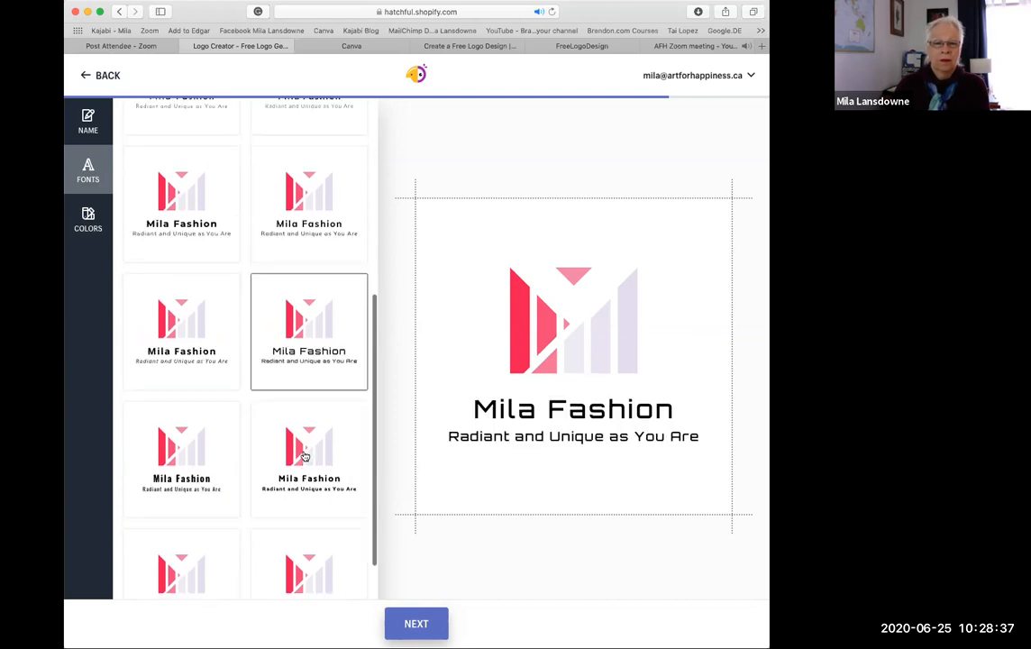
{"action": "left_click", "coordinate": [257, 456]}
{"action": "left_click", "coordinate": [159, 448]}
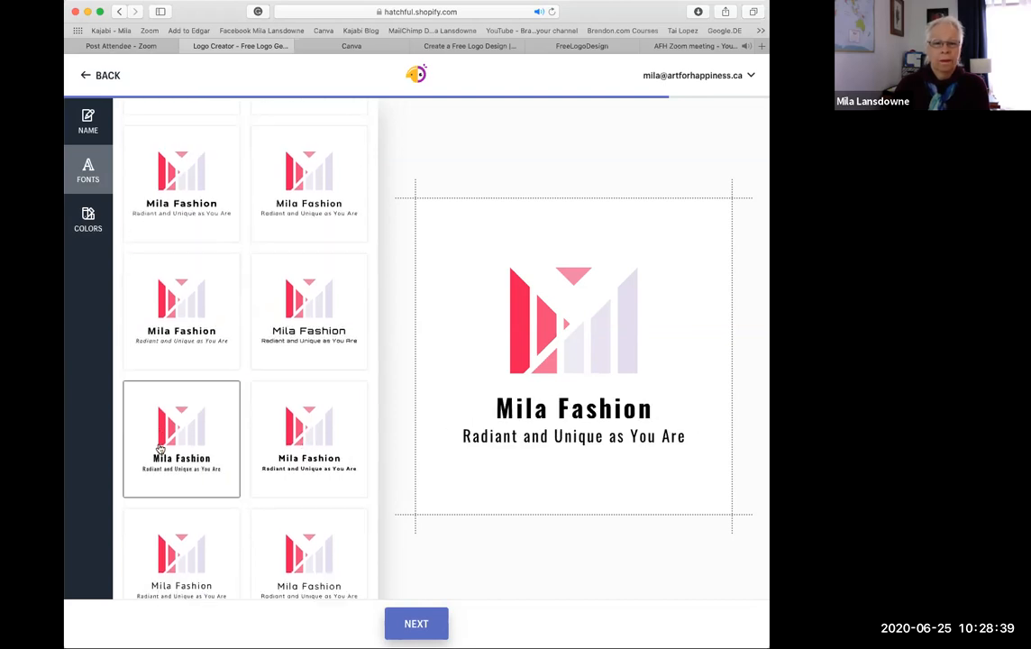
{"action": "scroll", "coordinate": [168, 456], "scroll_direction": "down", "scroll_amount": 1}
{"action": "left_click", "coordinate": [168, 455]}
{"action": "left_click", "coordinate": [316, 462]}
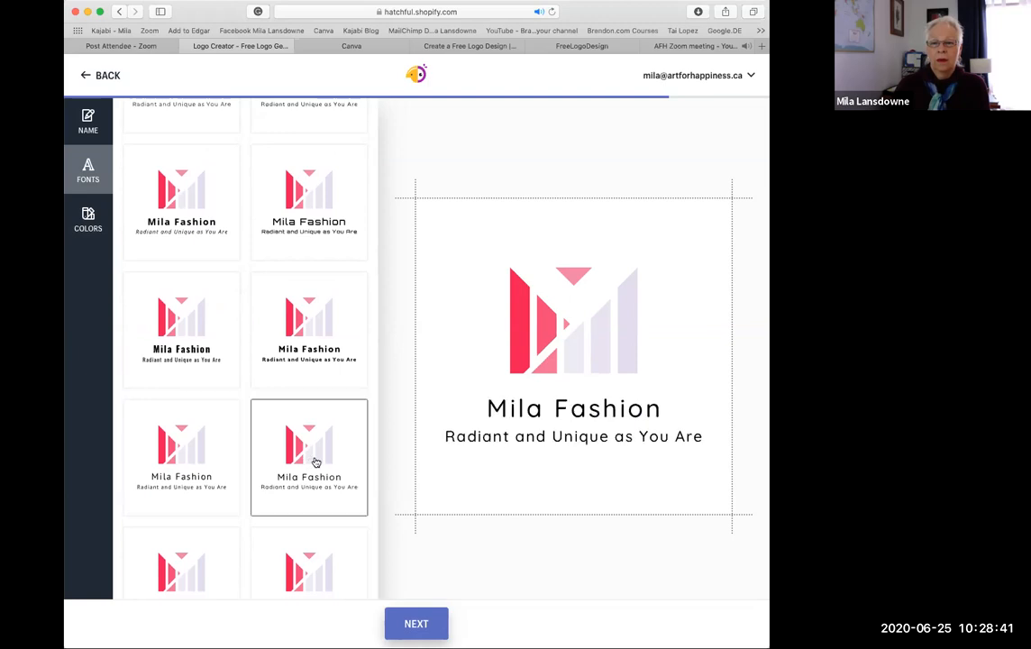
{"action": "scroll", "coordinate": [197, 465], "scroll_direction": "down", "scroll_amount": 1}
{"action": "left_click", "coordinate": [199, 468]}
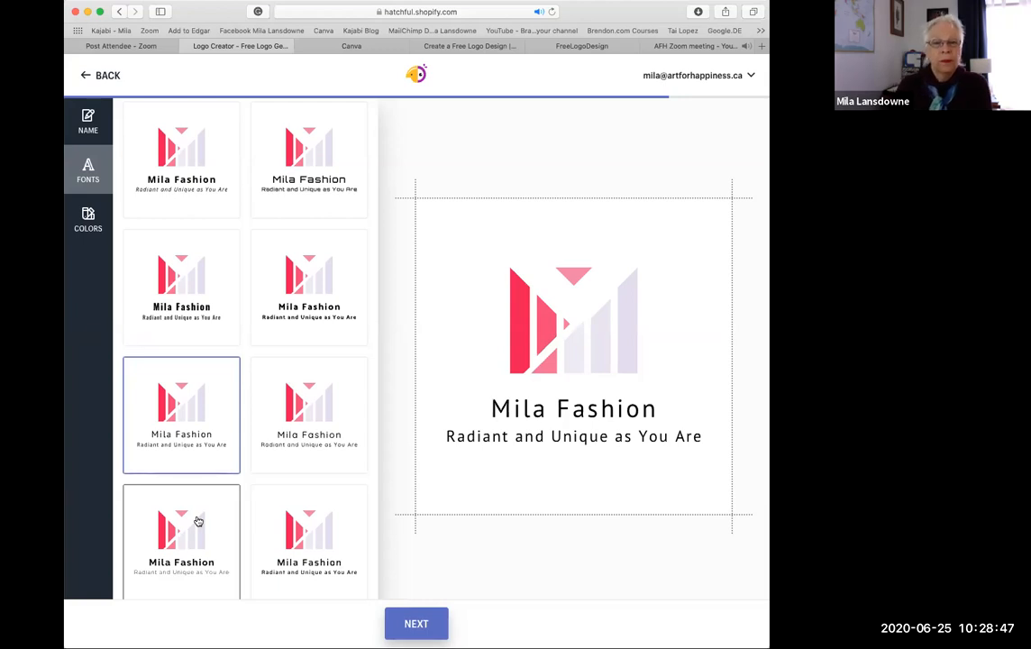
Apply the Modern geometric font with a bold Mila Fashion name and a thin, widely spaced tagline.
{"action": "scroll", "coordinate": [199, 521], "scroll_direction": "up", "scroll_amount": 2}
{"action": "scroll", "coordinate": [199, 521], "scroll_direction": "up", "scroll_amount": 5}
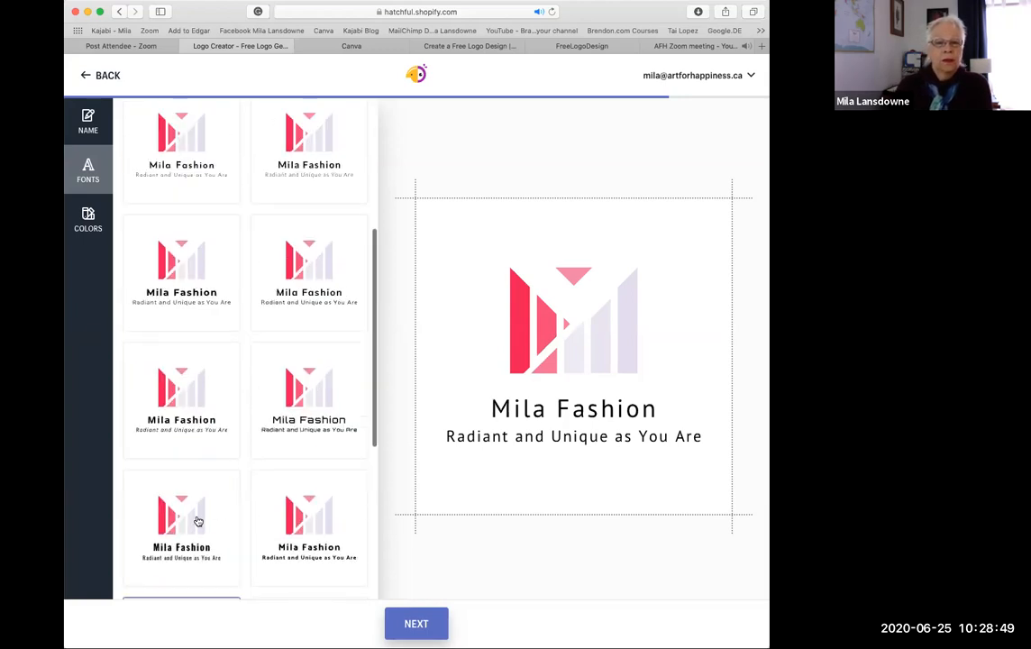
{"action": "scroll", "coordinate": [198, 522], "scroll_direction": "up", "scroll_amount": 5}
{"action": "scroll", "coordinate": [199, 521], "scroll_direction": "up", "scroll_amount": 3}
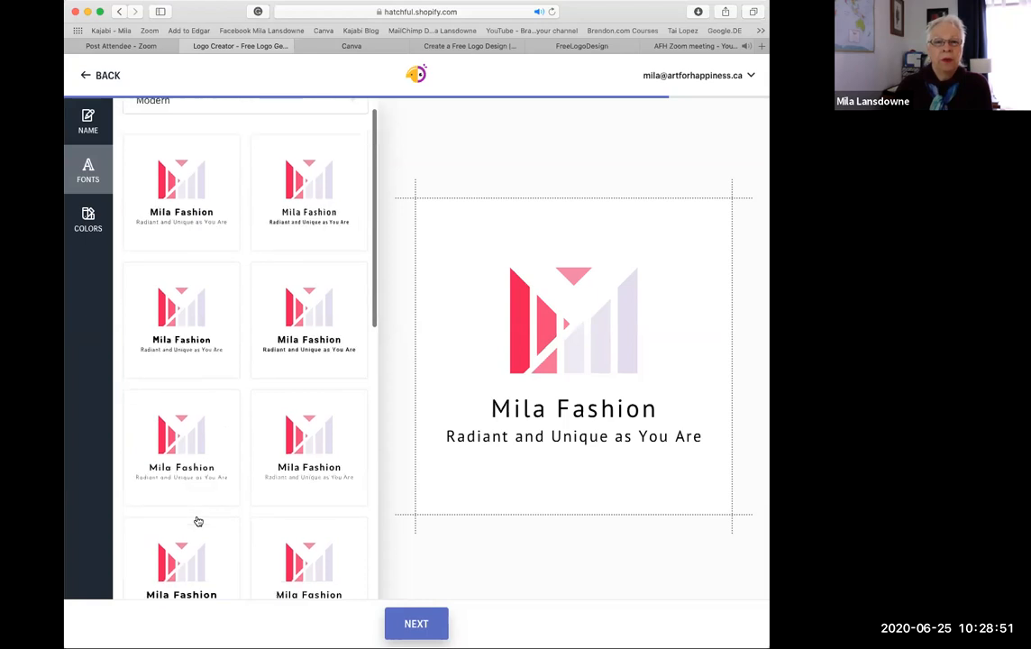
{"action": "scroll", "coordinate": [199, 521], "scroll_direction": "up", "scroll_amount": 1}
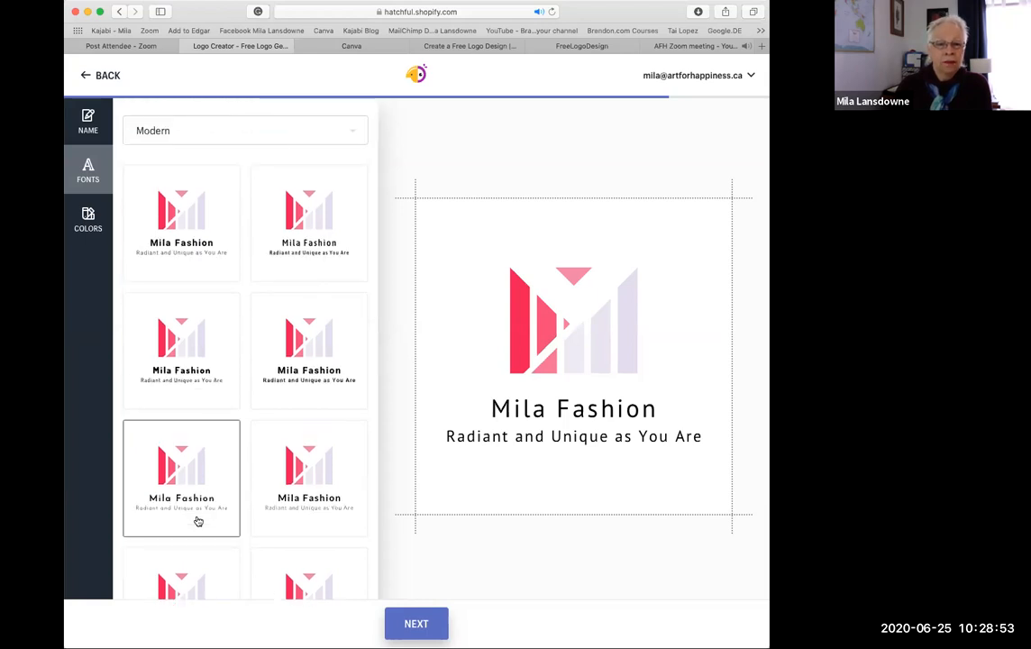
{"action": "scroll", "coordinate": [188, 469], "scroll_direction": "down", "scroll_amount": 1}
{"action": "left_click", "coordinate": [186, 469]}
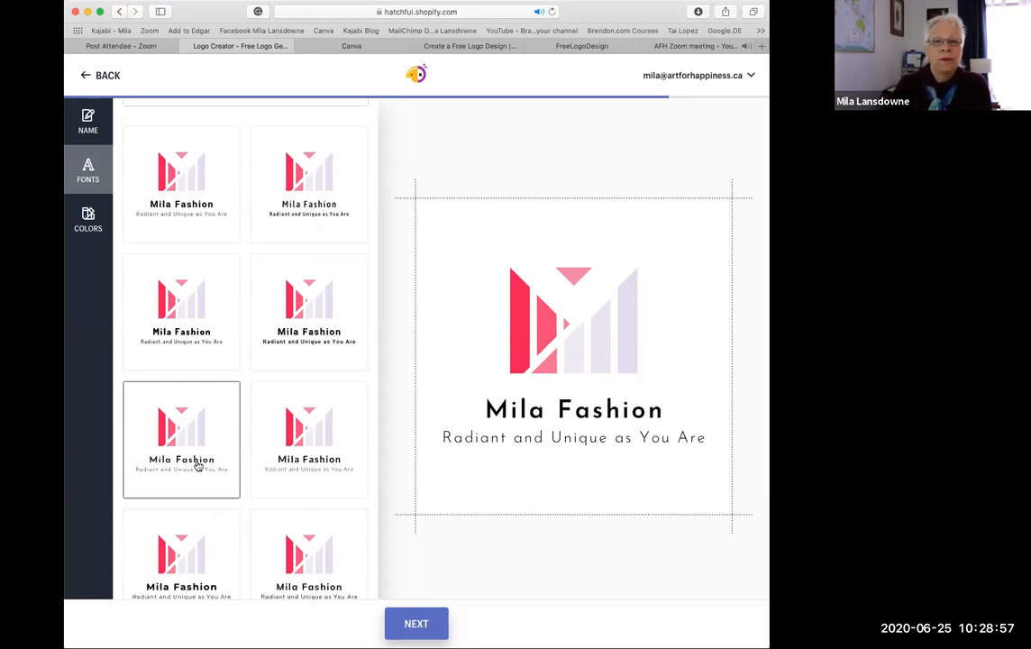
{"action": "scroll", "coordinate": [196, 463], "scroll_direction": "down", "scroll_amount": 2}
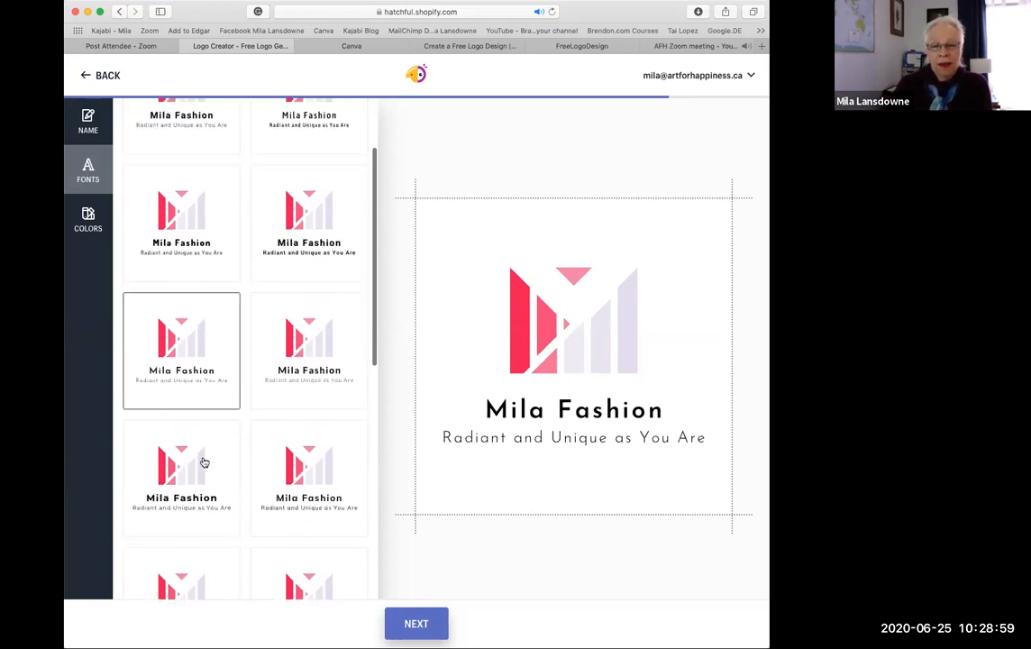
Finalize the logo design and review the files included in the package and the social media previews.
{"action": "left_click", "coordinate": [416, 625]}
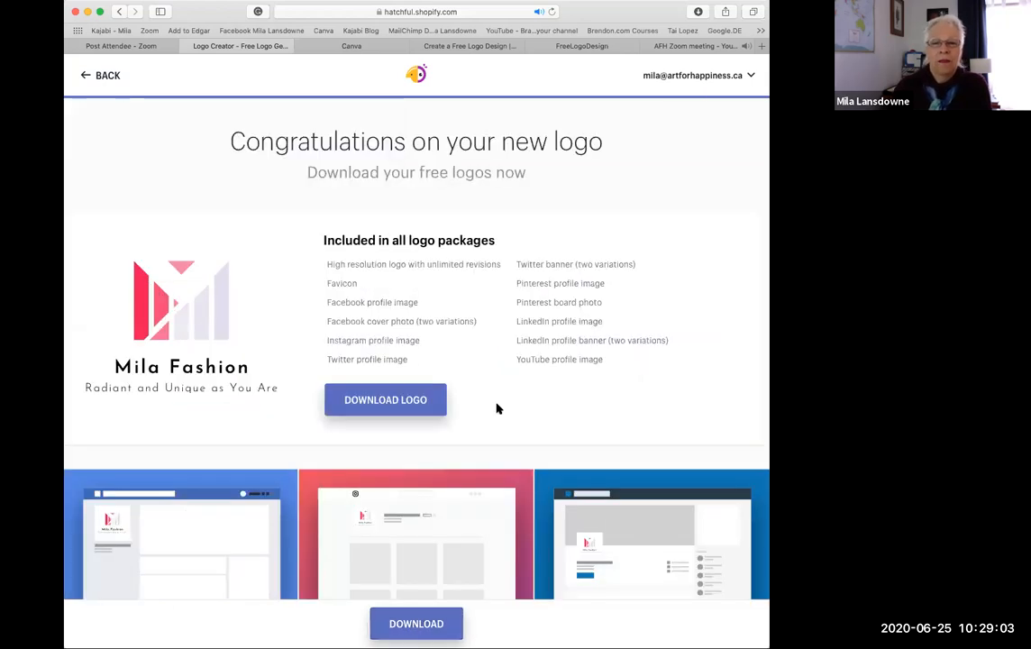
{"action": "scroll", "coordinate": [497, 408], "scroll_direction": "down", "scroll_amount": 1}
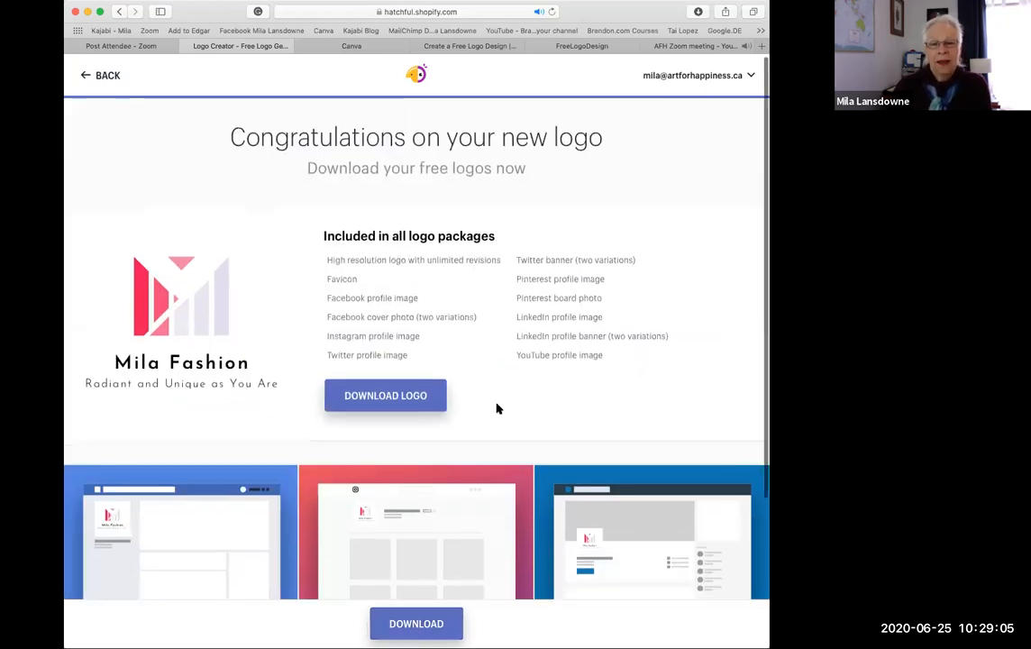
{"action": "scroll", "coordinate": [497, 409], "scroll_direction": "down", "scroll_amount": 3}
{"action": "scroll", "coordinate": [496, 408], "scroll_direction": "down", "scroll_amount": 1}
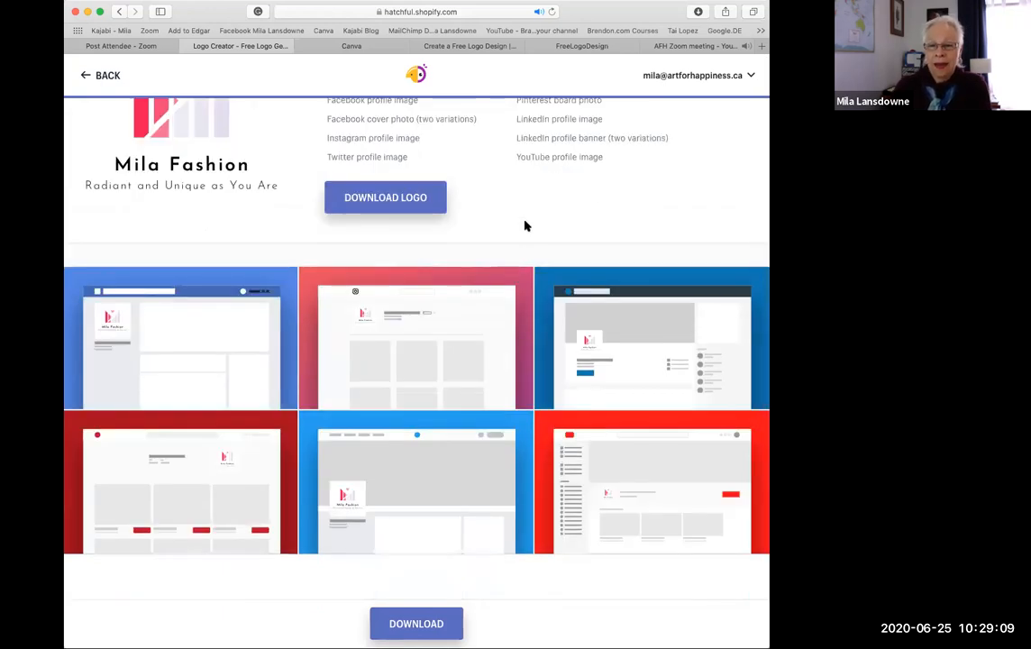
{"action": "scroll", "coordinate": [527, 225], "scroll_direction": "up", "scroll_amount": 1}
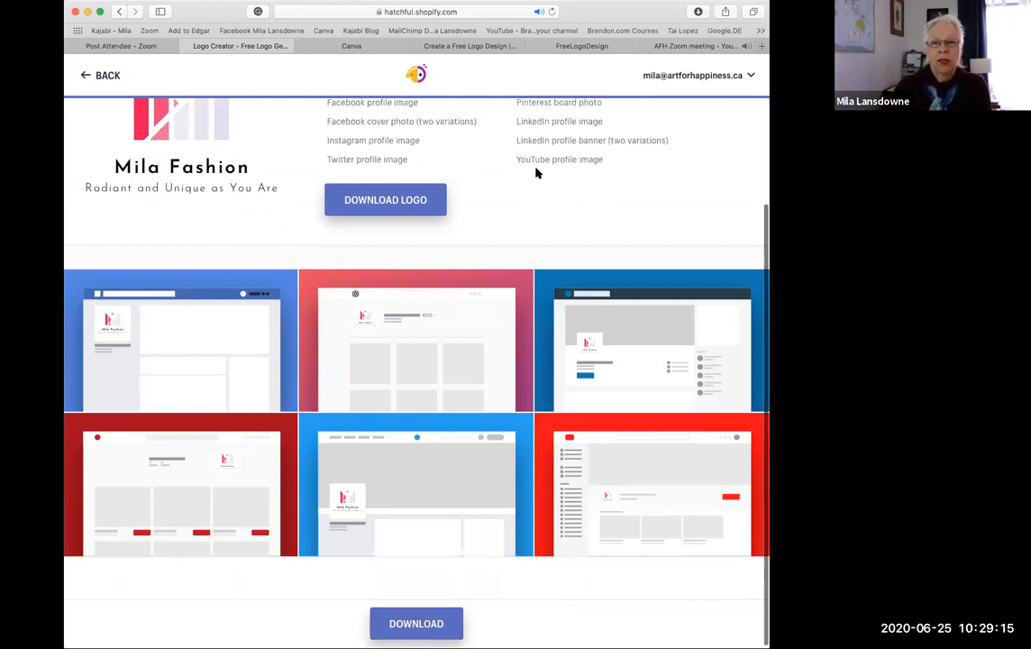
{"action": "scroll", "coordinate": [536, 172], "scroll_direction": "up", "scroll_amount": 3}
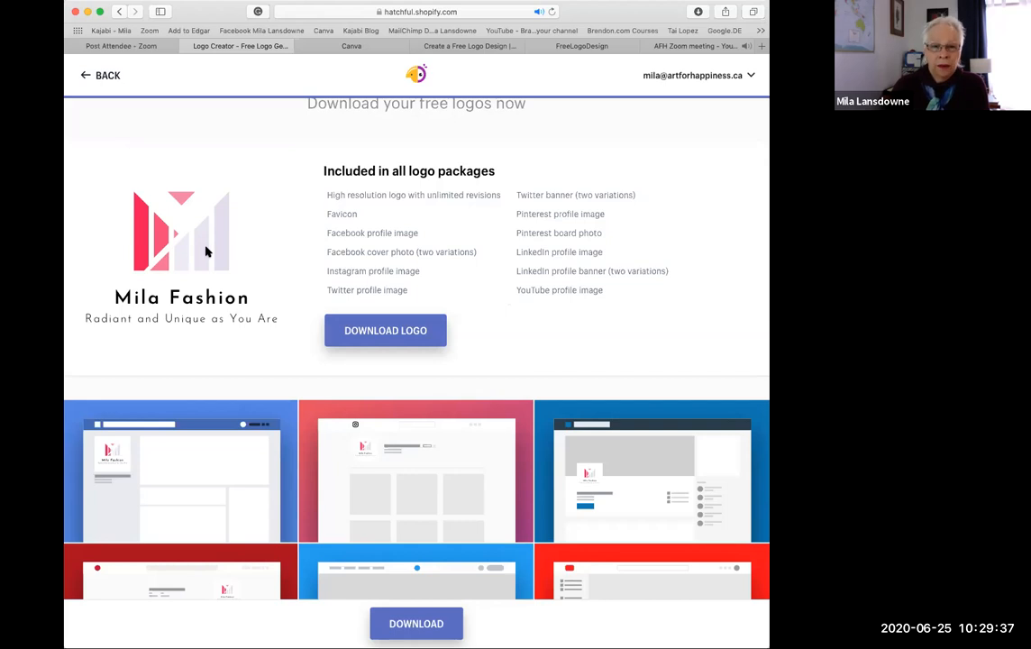
Download the finished Mila Fashion logo package and look through the saved logos.
{"action": "left_click", "coordinate": [388, 332]}
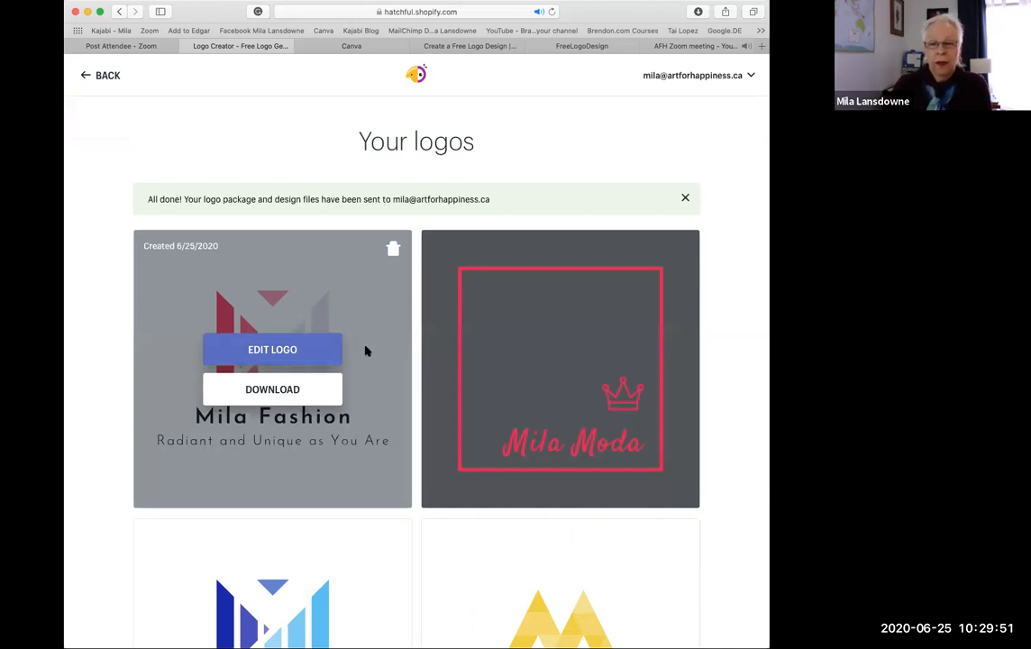
{"action": "scroll", "coordinate": [365, 351], "scroll_direction": "down", "scroll_amount": 10}
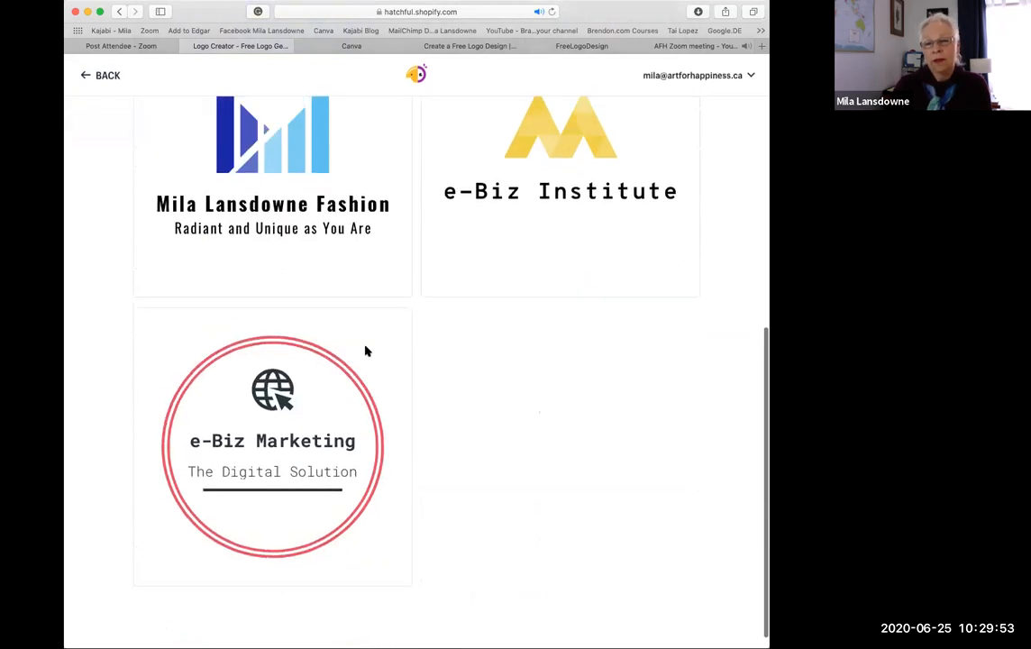
{"action": "scroll", "coordinate": [365, 351], "scroll_direction": "up", "scroll_amount": 10}
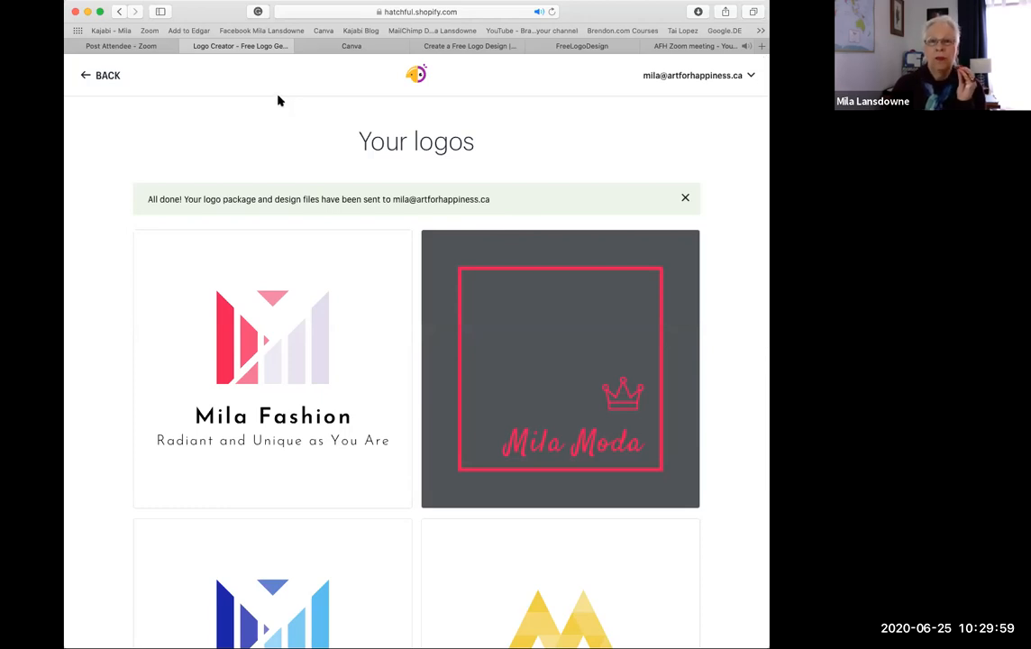
Compare the finished Mila Store logo in FreeLogoDesign with the saved logos in Hatchful.
{"action": "left_click", "coordinate": [572, 47]}
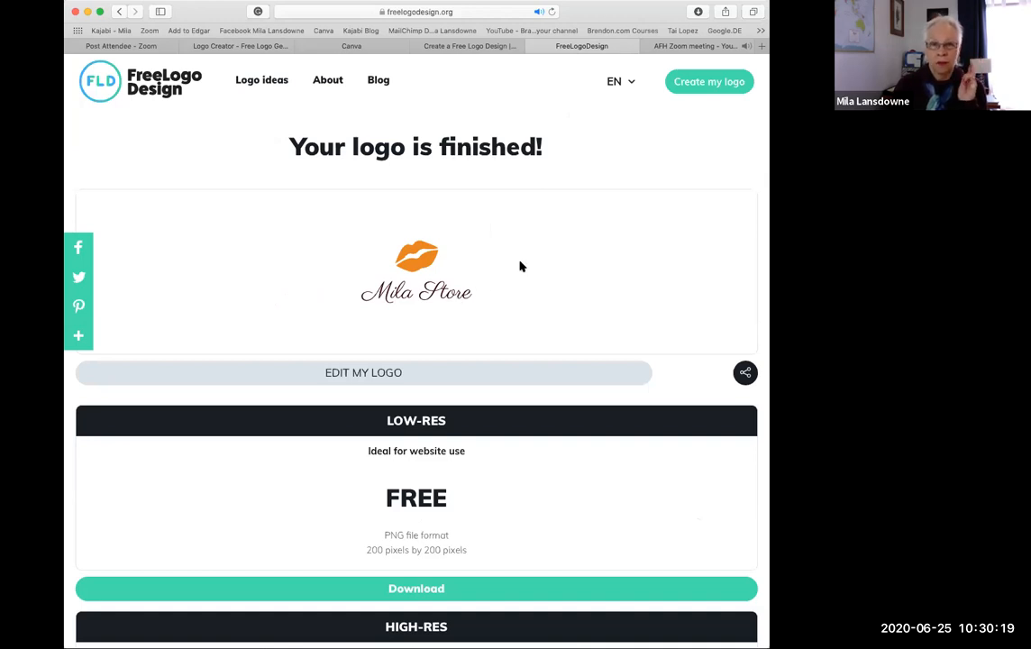
{"action": "left_click", "coordinate": [224, 50]}
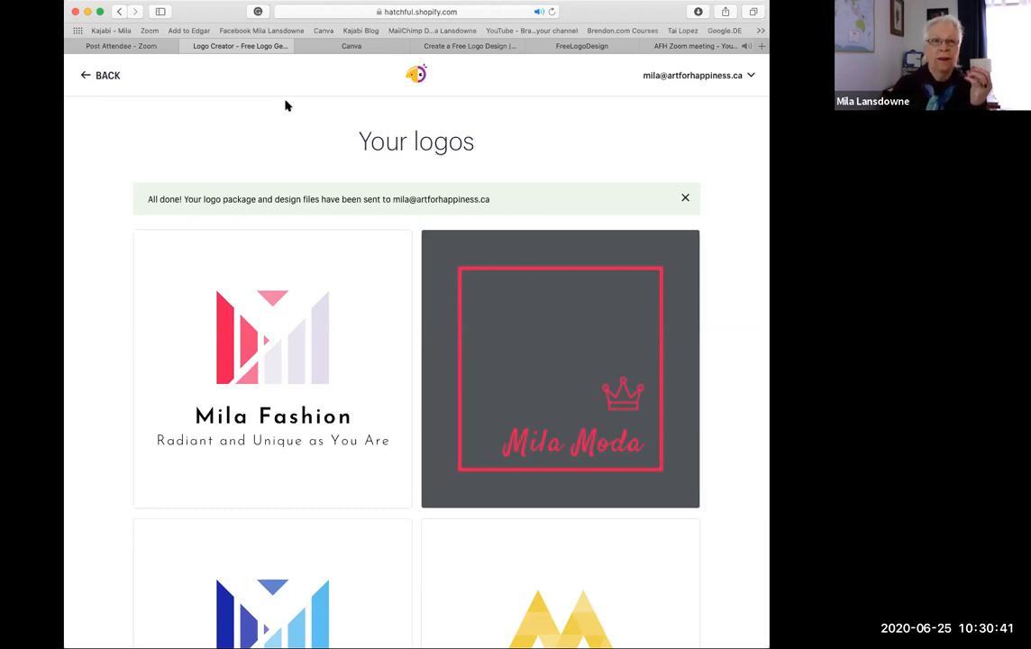
Switch to Canva and examine the Brand Kit's logos, brand colors and brand fonts.
{"action": "left_click", "coordinate": [343, 47]}
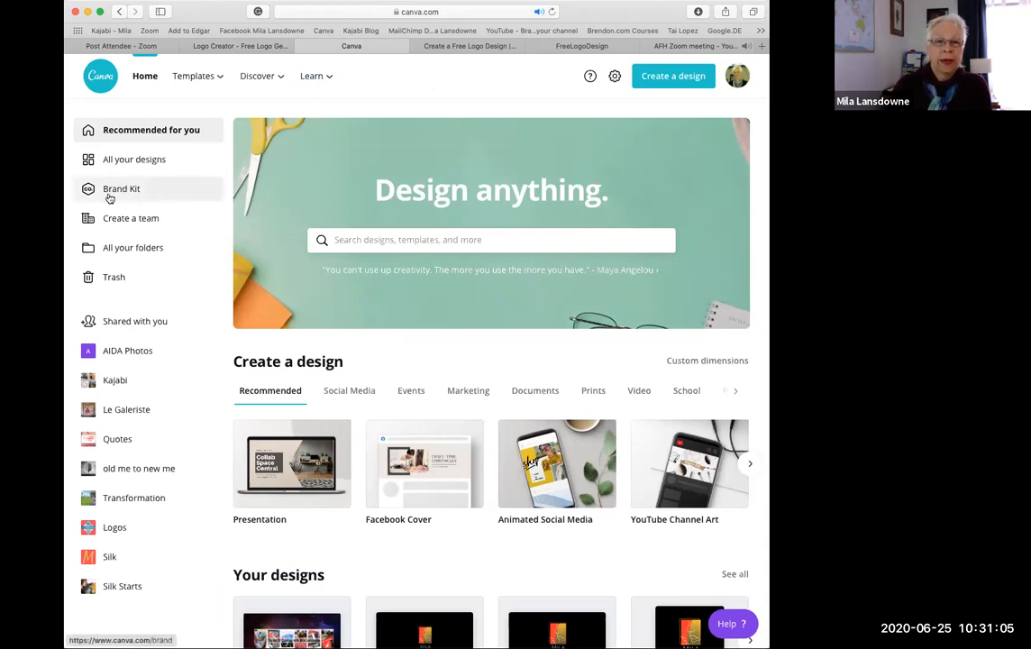
{"action": "left_click", "coordinate": [115, 191]}
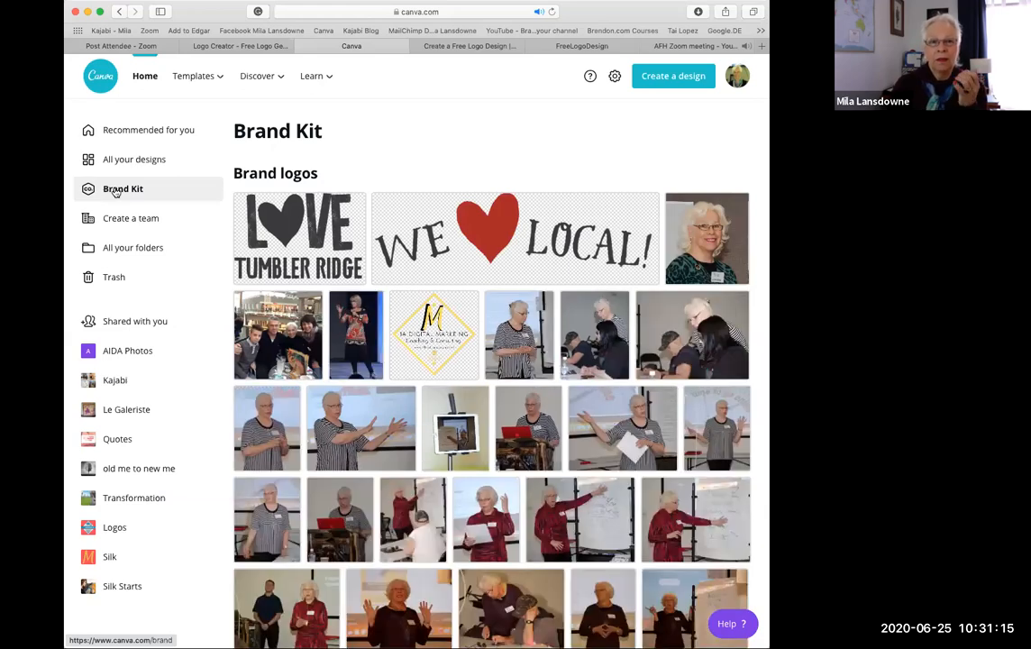
{"action": "scroll", "coordinate": [384, 143], "scroll_direction": "down", "scroll_amount": 5}
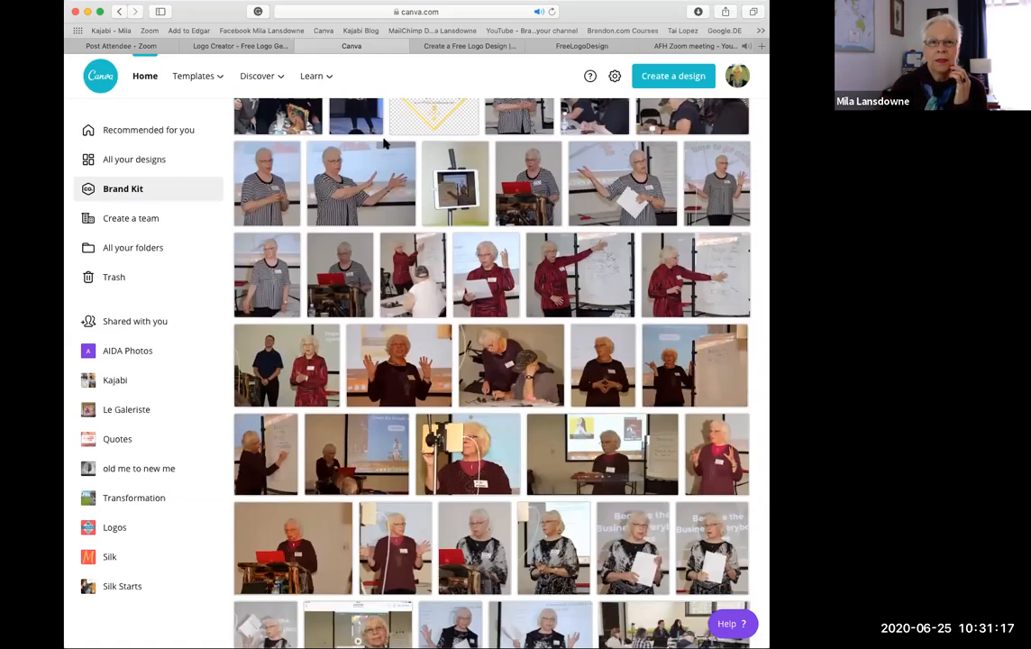
{"action": "scroll", "coordinate": [384, 142], "scroll_direction": "up", "scroll_amount": 5}
{"action": "scroll", "coordinate": [378, 159], "scroll_direction": "down", "scroll_amount": 2}
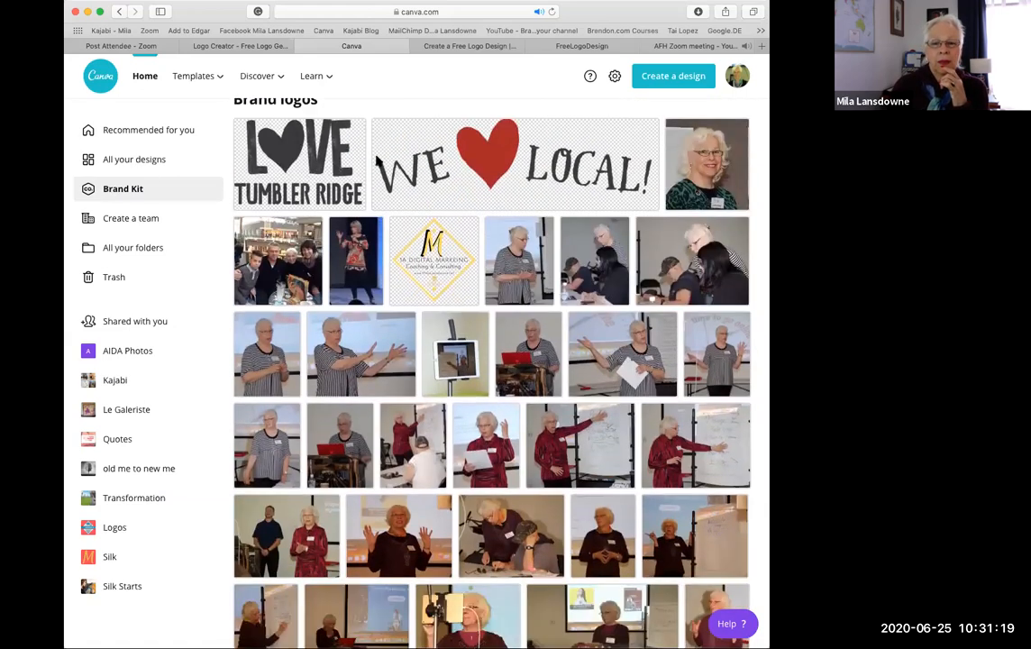
{"action": "scroll", "coordinate": [377, 159], "scroll_direction": "down", "scroll_amount": 15}
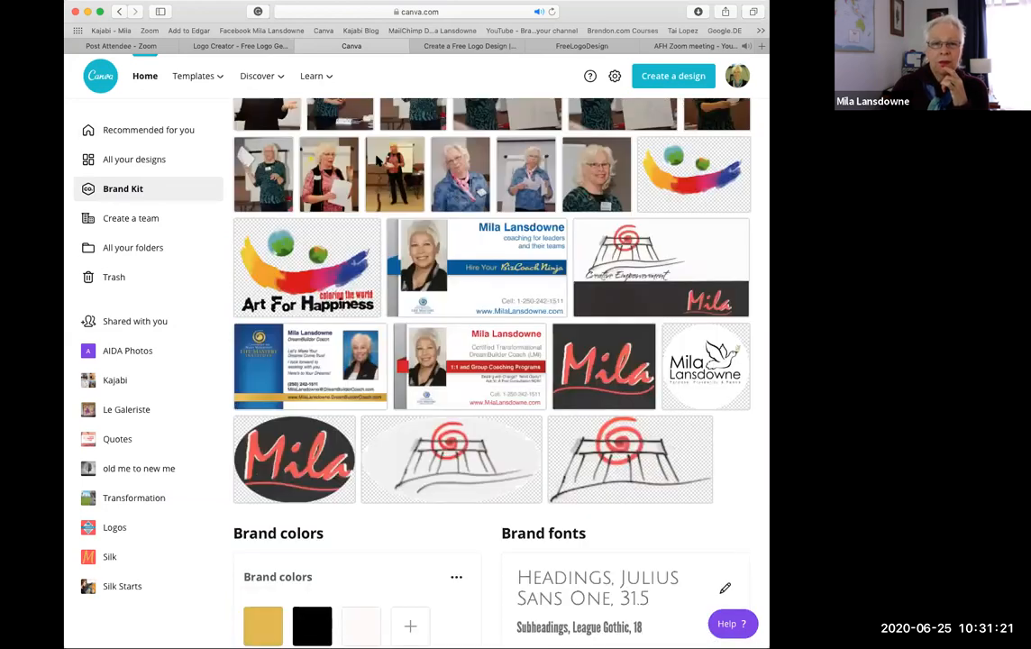
{"action": "scroll", "coordinate": [377, 158], "scroll_direction": "down", "scroll_amount": 5}
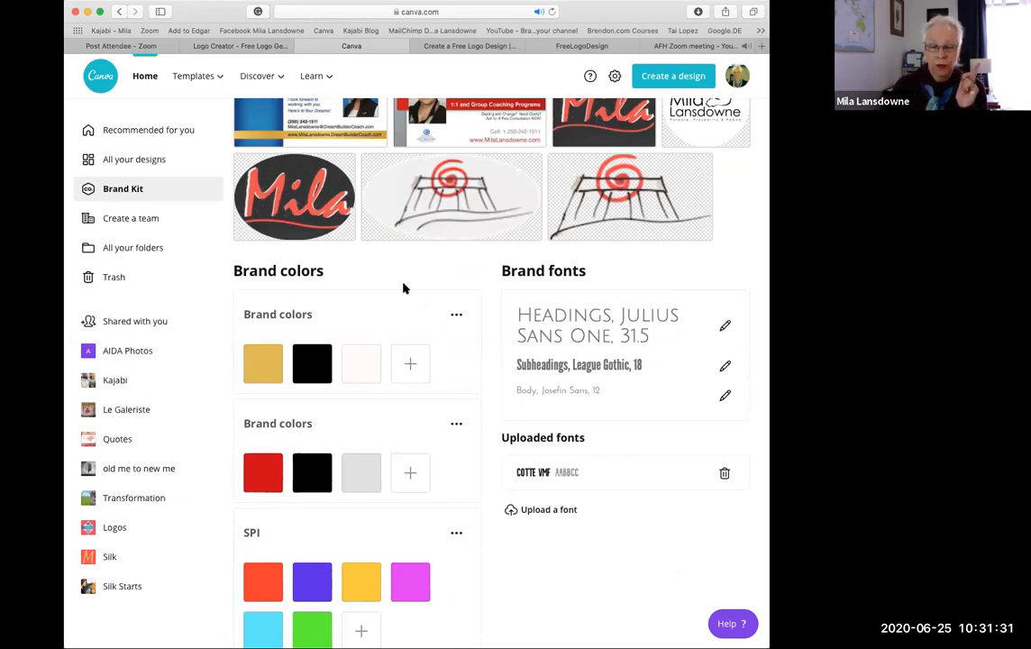
{"action": "mouse_move", "coordinate": [252, 368]}
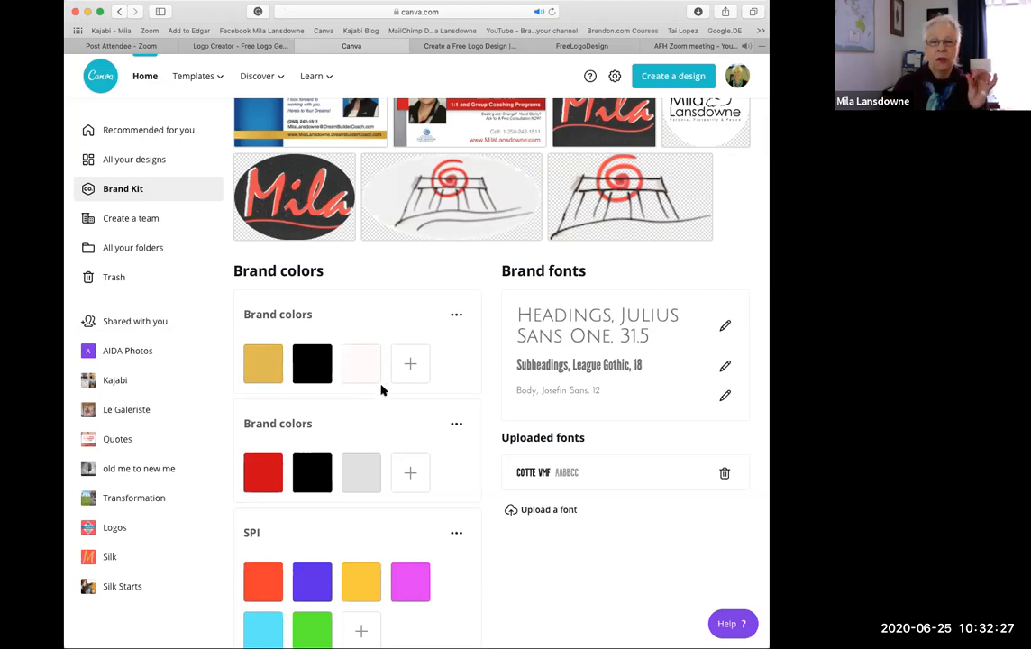
{"action": "scroll", "coordinate": [374, 291], "scroll_direction": "up", "scroll_amount": 3}
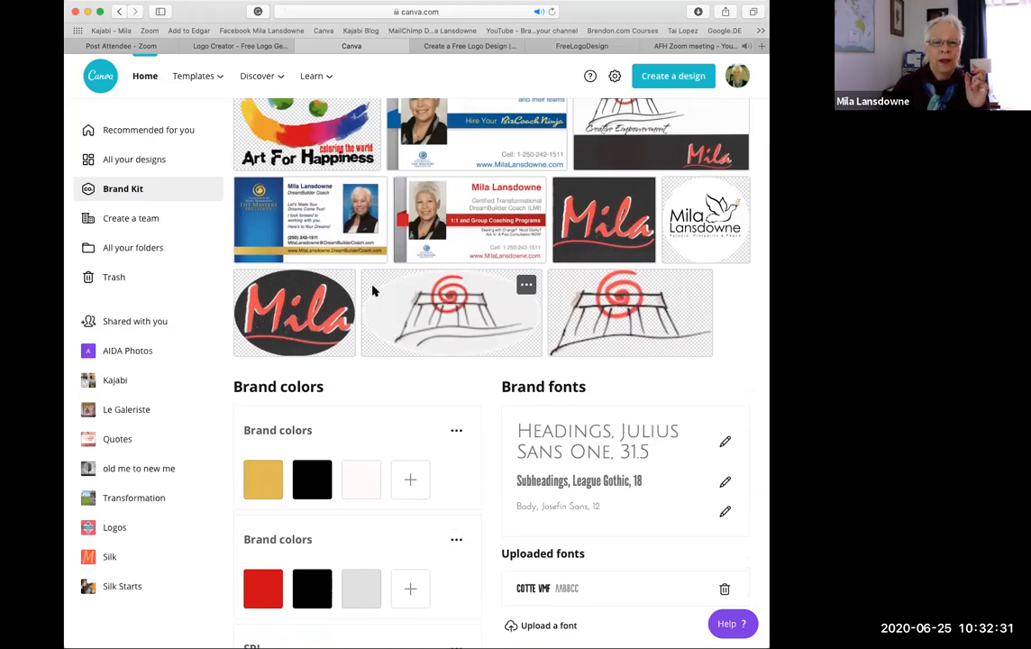
{"action": "scroll", "coordinate": [374, 291], "scroll_direction": "up", "scroll_amount": 15}
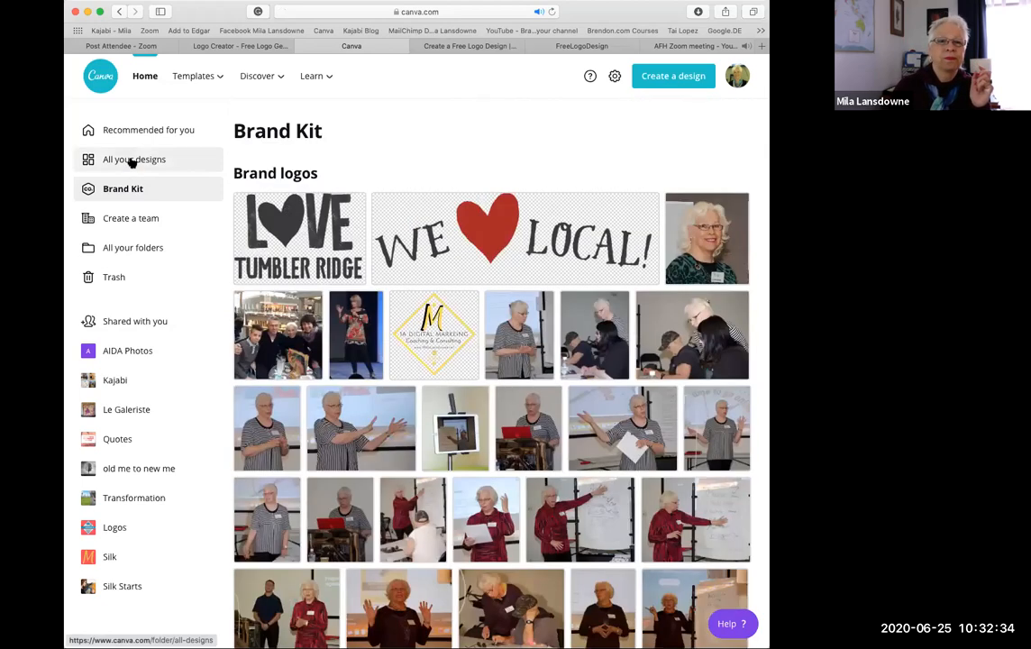
Search Canva's designs for "logo", look through the suggested logo types and open the Band Logo templates.
{"action": "left_click", "coordinate": [132, 160]}
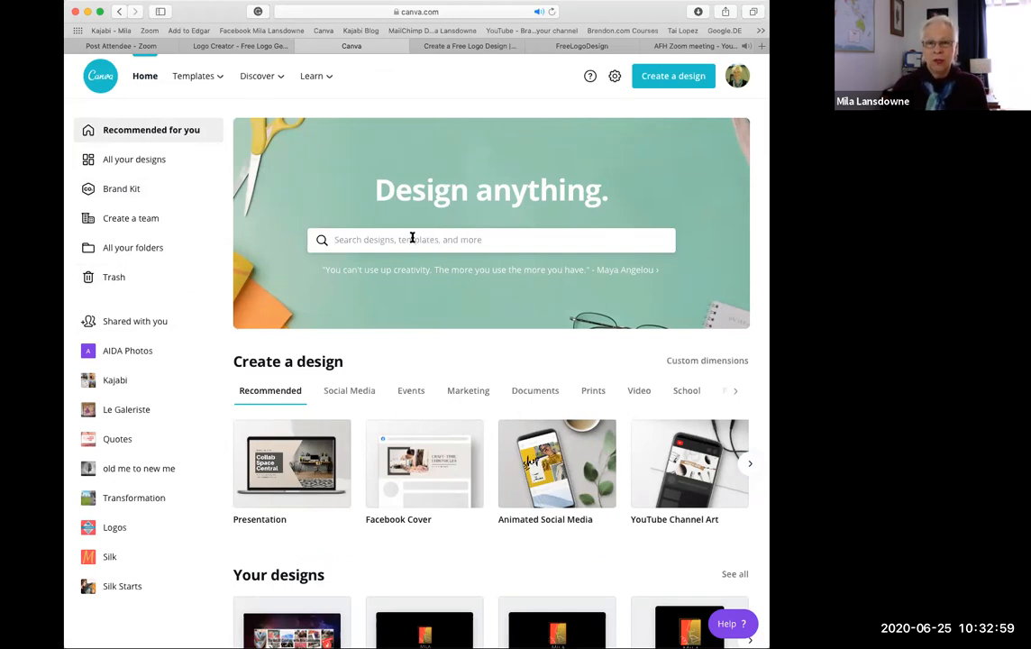
{"action": "left_click", "coordinate": [412, 238]}
{"action": "type", "text": "logo"}
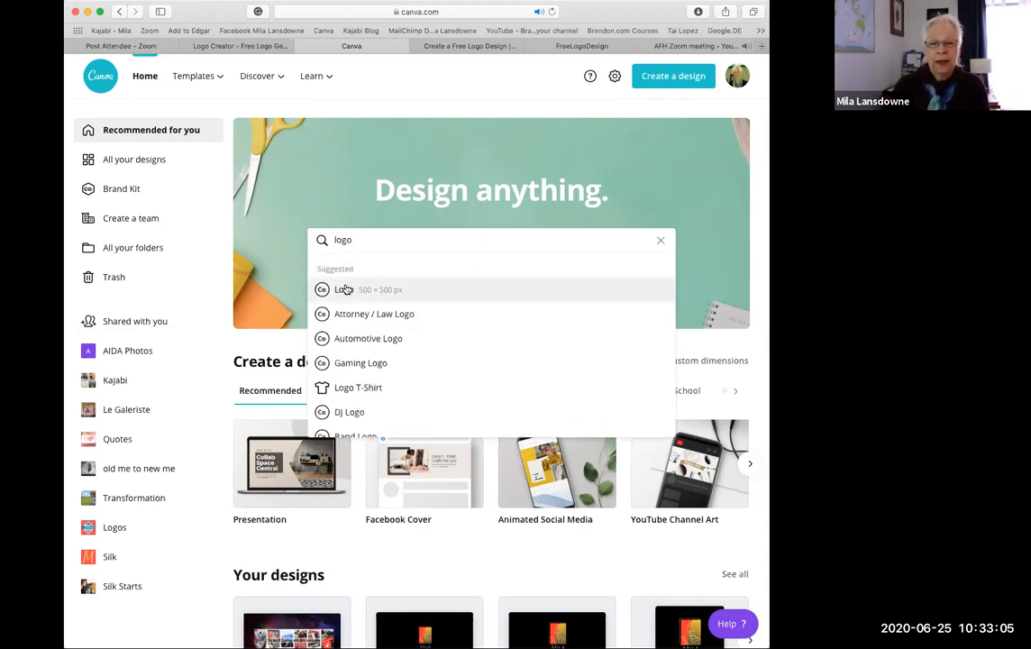
{"action": "scroll", "coordinate": [387, 333], "scroll_direction": "down", "scroll_amount": 4}
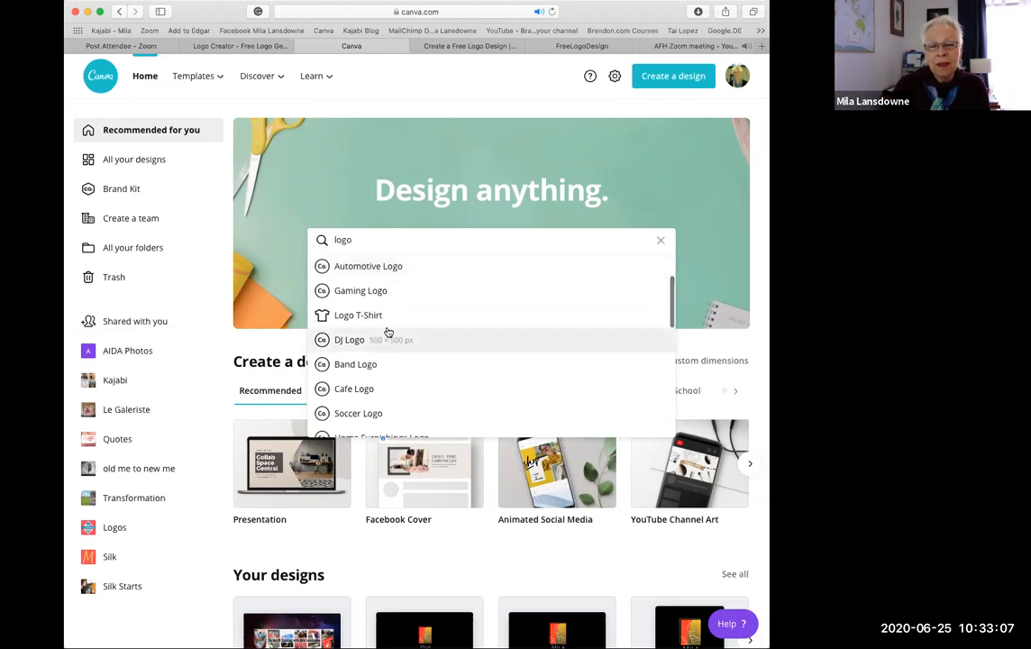
{"action": "scroll", "coordinate": [387, 333], "scroll_direction": "down", "scroll_amount": 1}
{"action": "scroll", "coordinate": [388, 332], "scroll_direction": "down", "scroll_amount": 2}
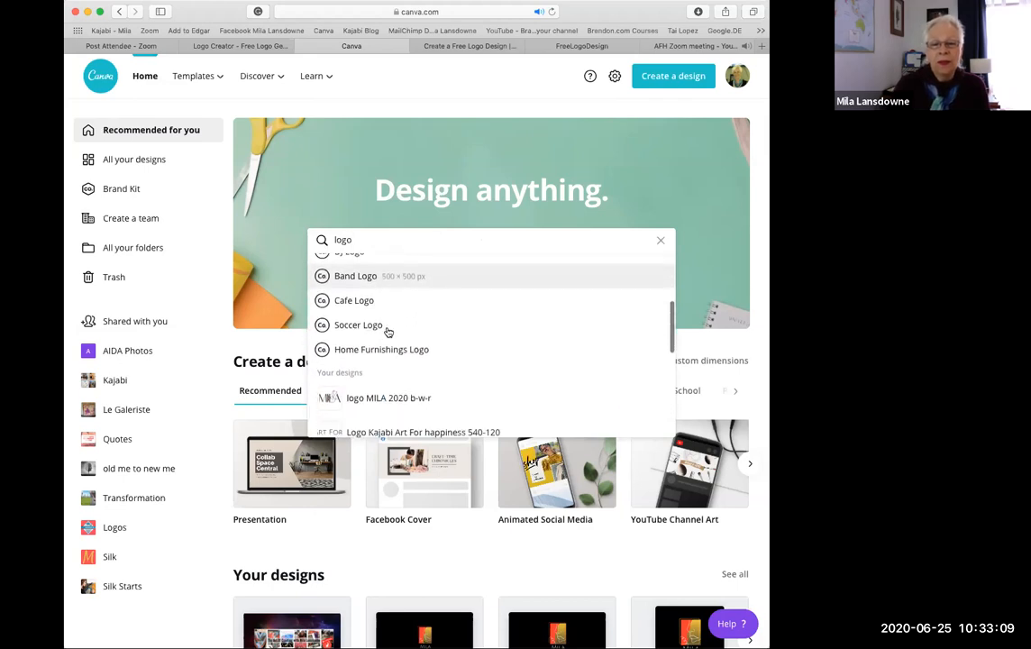
{"action": "scroll", "coordinate": [388, 332], "scroll_direction": "up", "scroll_amount": 3}
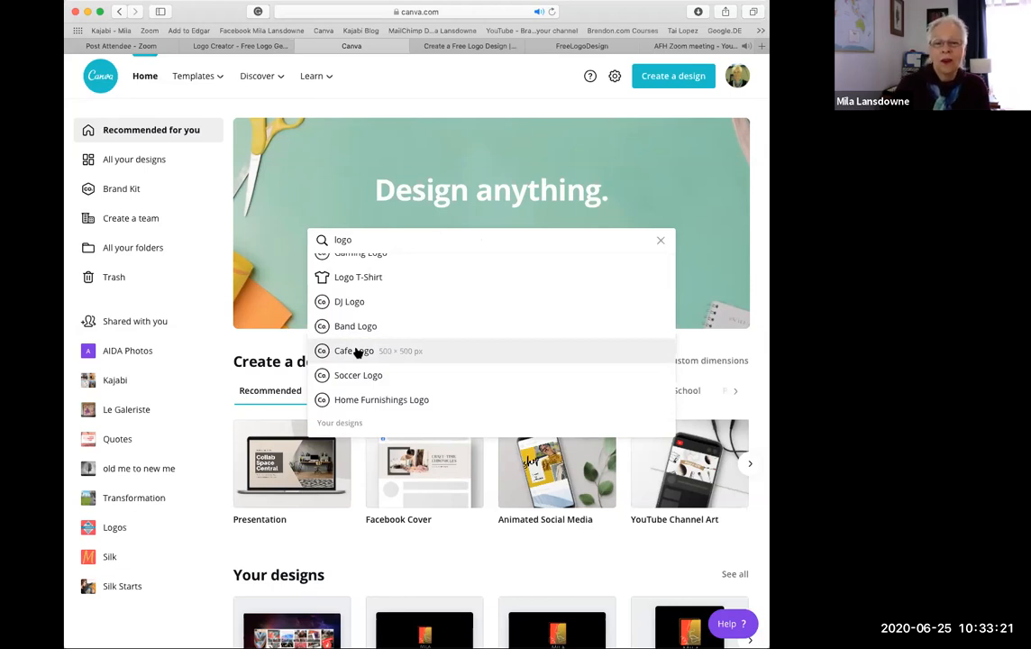
{"action": "scroll", "coordinate": [397, 293], "scroll_direction": "up", "scroll_amount": 3}
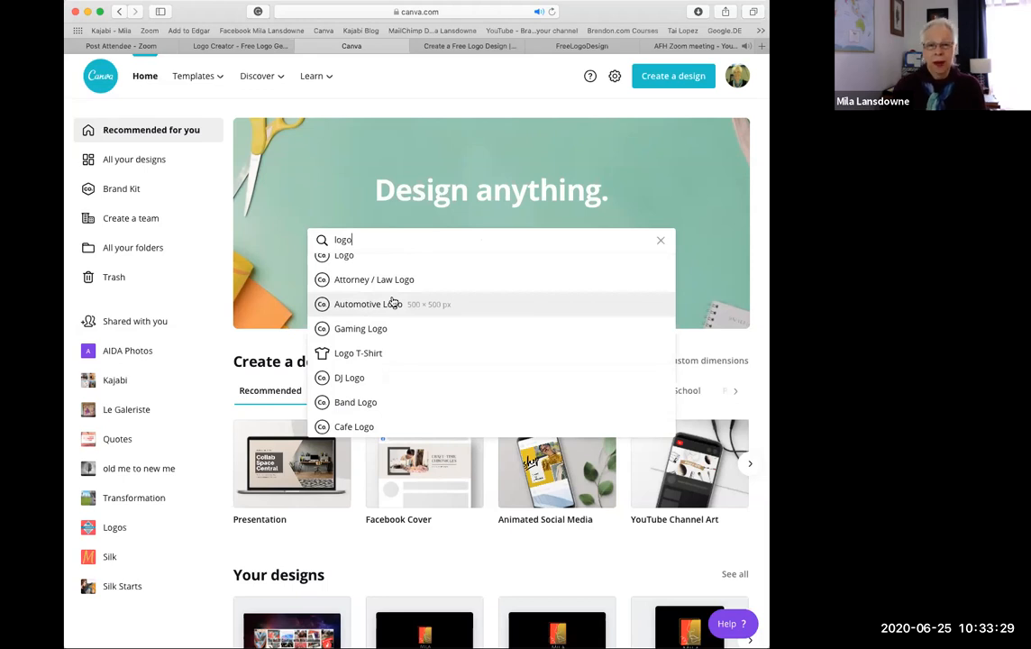
{"action": "left_click", "coordinate": [365, 402]}
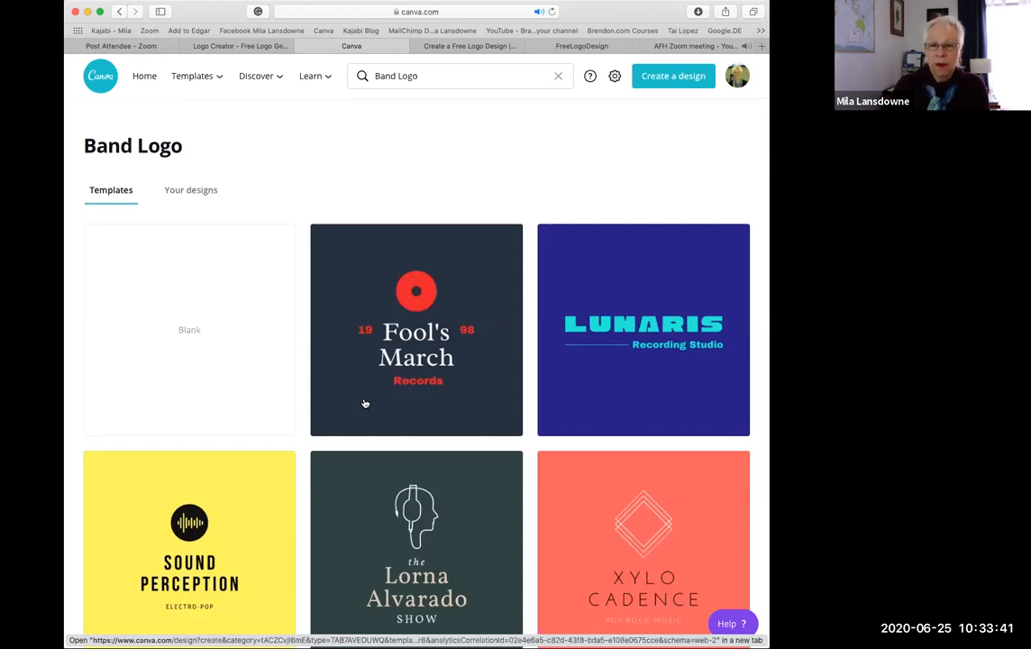
Browse the Band Logo templates and open the Bijou Beat Drop dots template for editing.
{"action": "scroll", "coordinate": [403, 410], "scroll_direction": "down", "scroll_amount": 8}
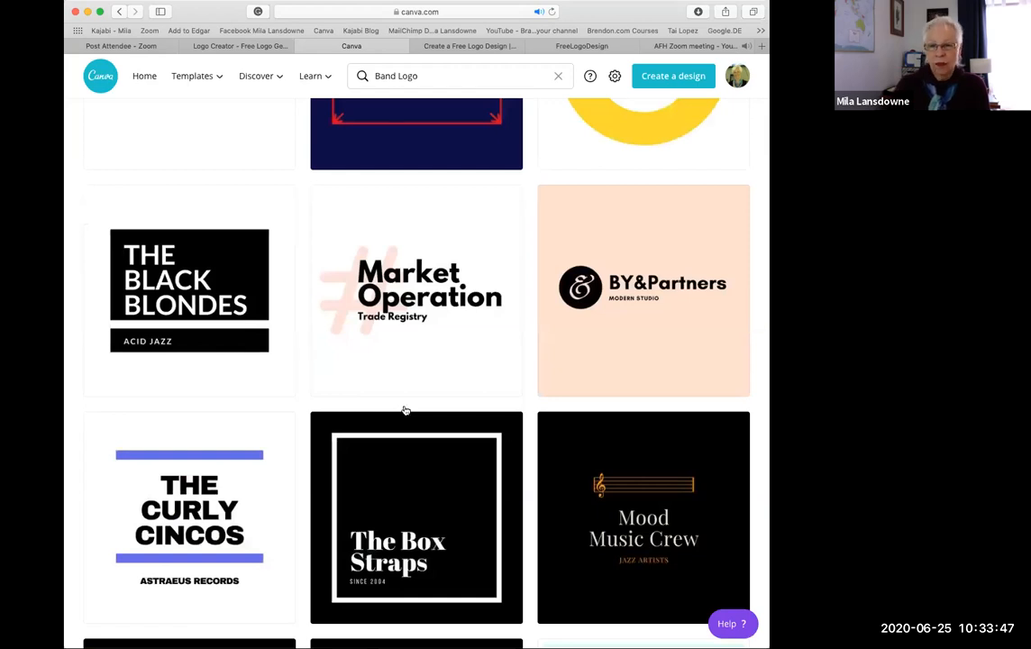
{"action": "scroll", "coordinate": [404, 410], "scroll_direction": "down", "scroll_amount": 10}
{"action": "scroll", "coordinate": [405, 410], "scroll_direction": "down", "scroll_amount": 3}
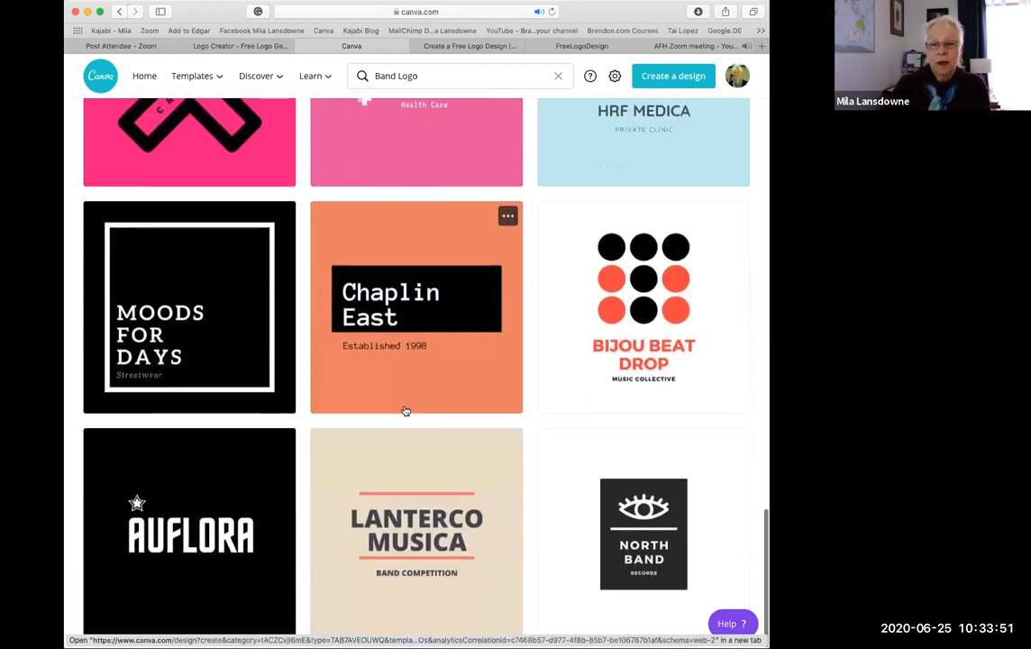
{"action": "scroll", "coordinate": [405, 410], "scroll_direction": "up", "scroll_amount": 5}
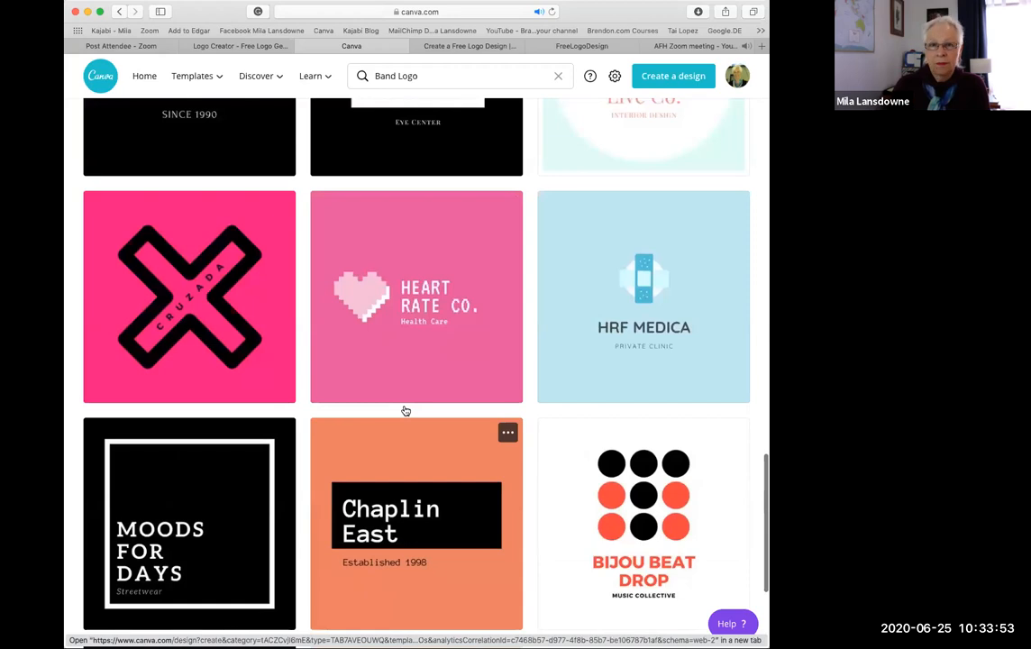
{"action": "scroll", "coordinate": [405, 410], "scroll_direction": "up", "scroll_amount": 10}
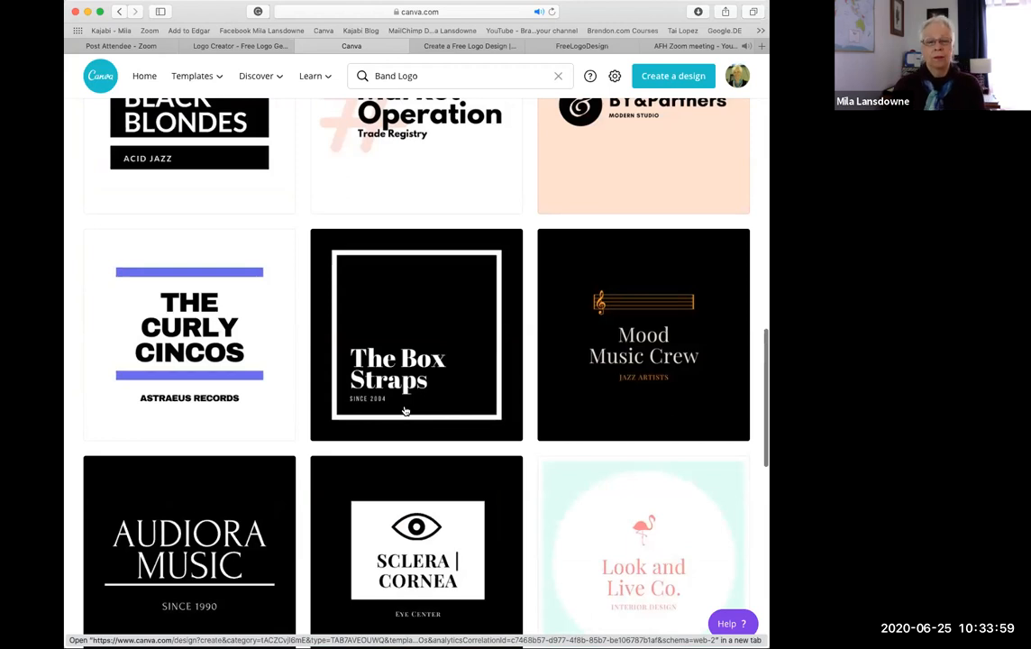
{"action": "scroll", "coordinate": [193, 333], "scroll_direction": "up", "scroll_amount": 10}
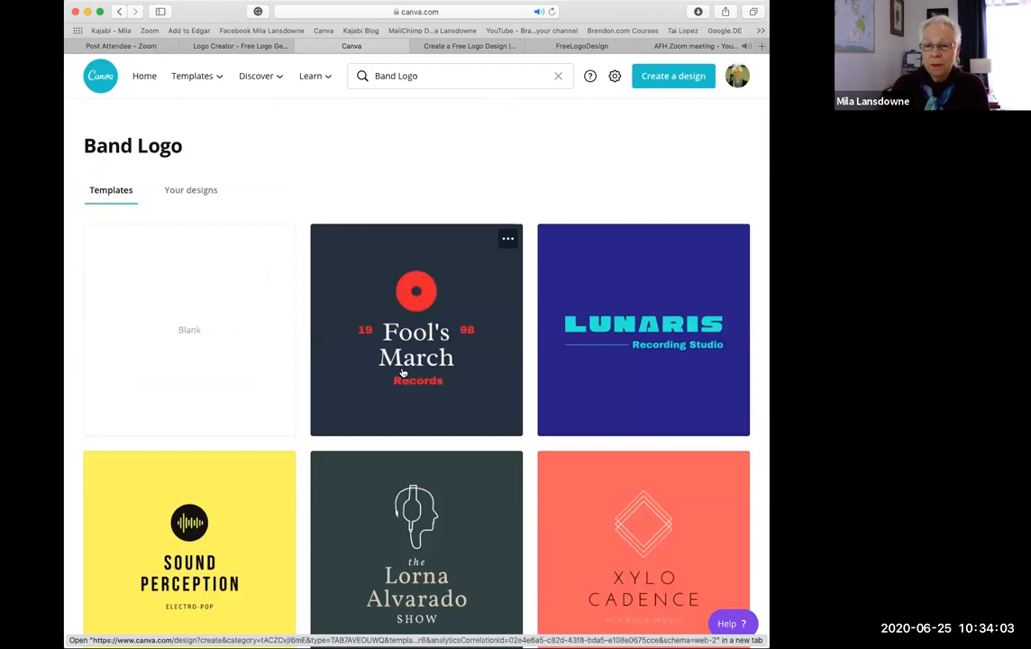
{"action": "scroll", "coordinate": [403, 371], "scroll_direction": "down", "scroll_amount": 8}
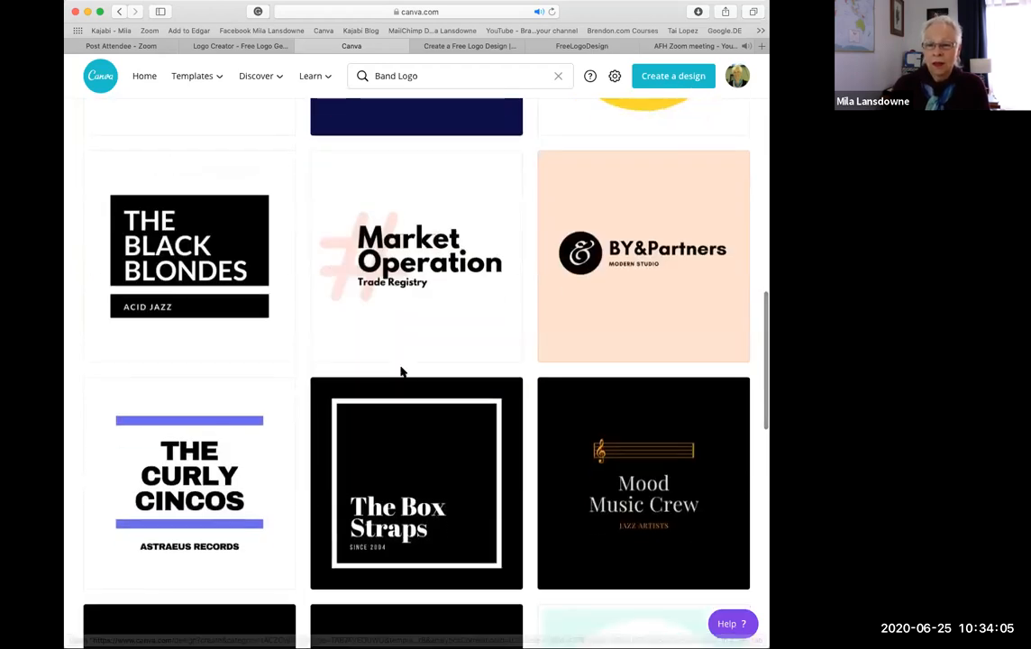
{"action": "scroll", "coordinate": [403, 372], "scroll_direction": "down", "scroll_amount": 10}
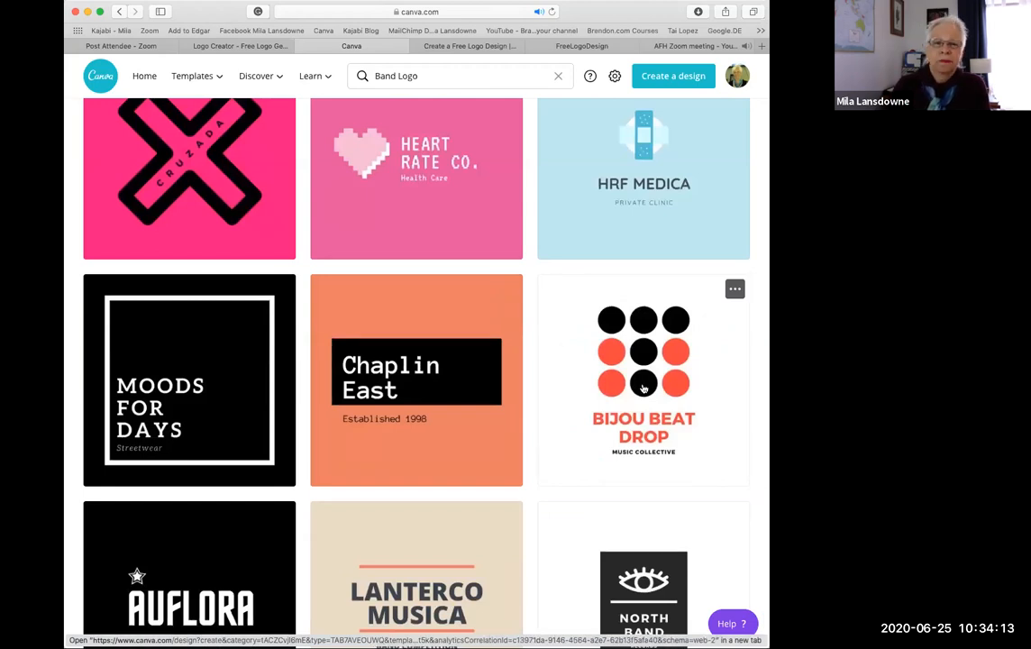
{"action": "left_click", "coordinate": [643, 388]}
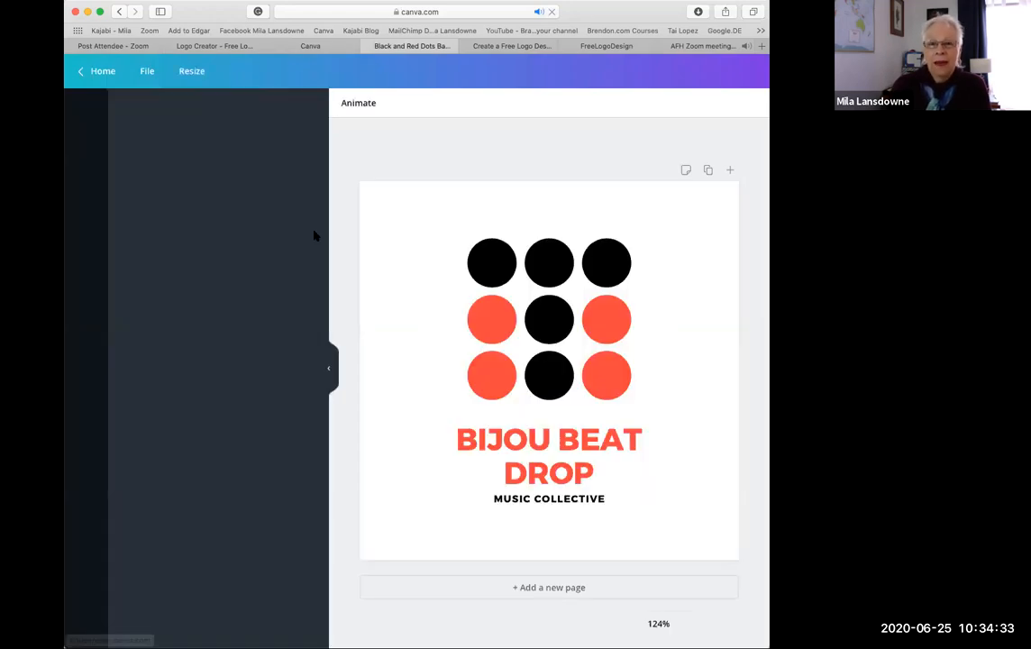
Recolor the logo's lower-right red circle with the gold brand color #e0bc4a.
{"action": "left_click", "coordinate": [493, 378]}
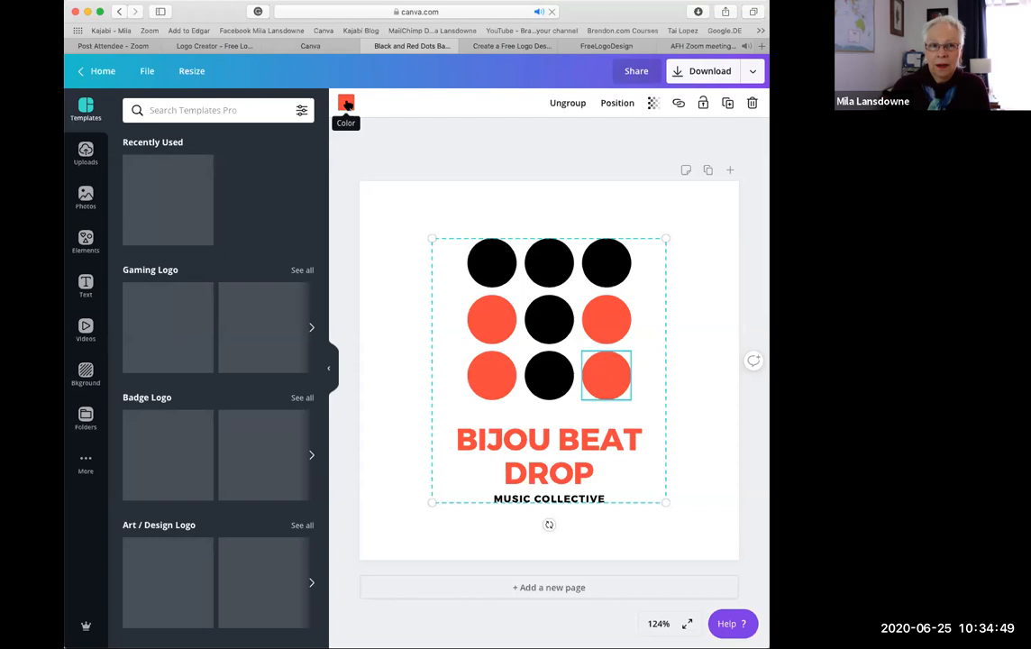
{"action": "left_click", "coordinate": [347, 104]}
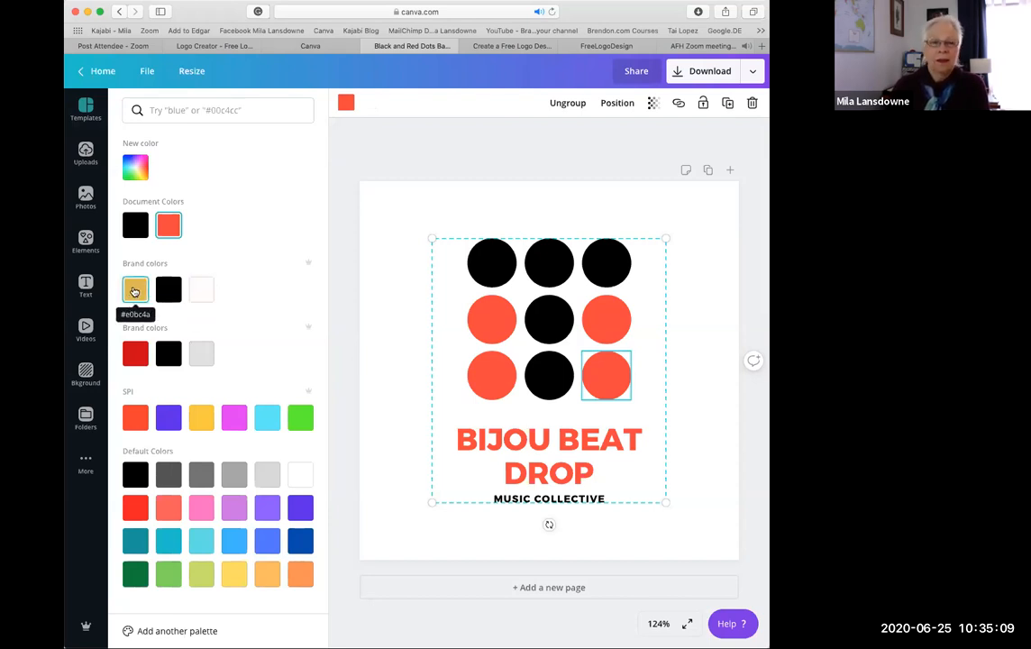
{"action": "left_click", "coordinate": [134, 290]}
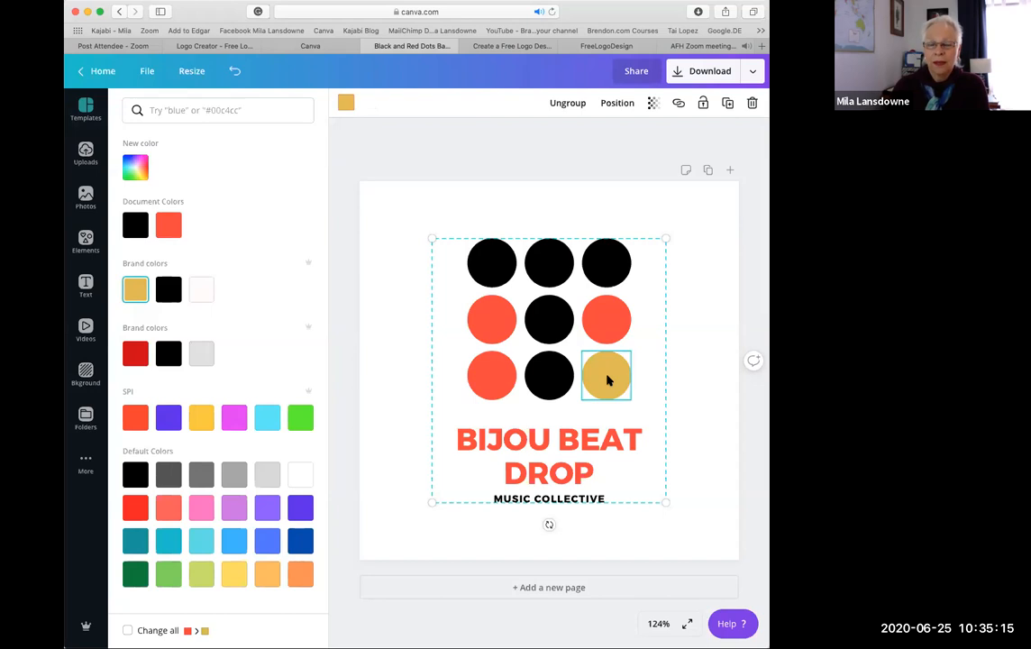
Recolor the logo's black centre circle with the default violet #5e17eb.
{"action": "left_click", "coordinate": [555, 331]}
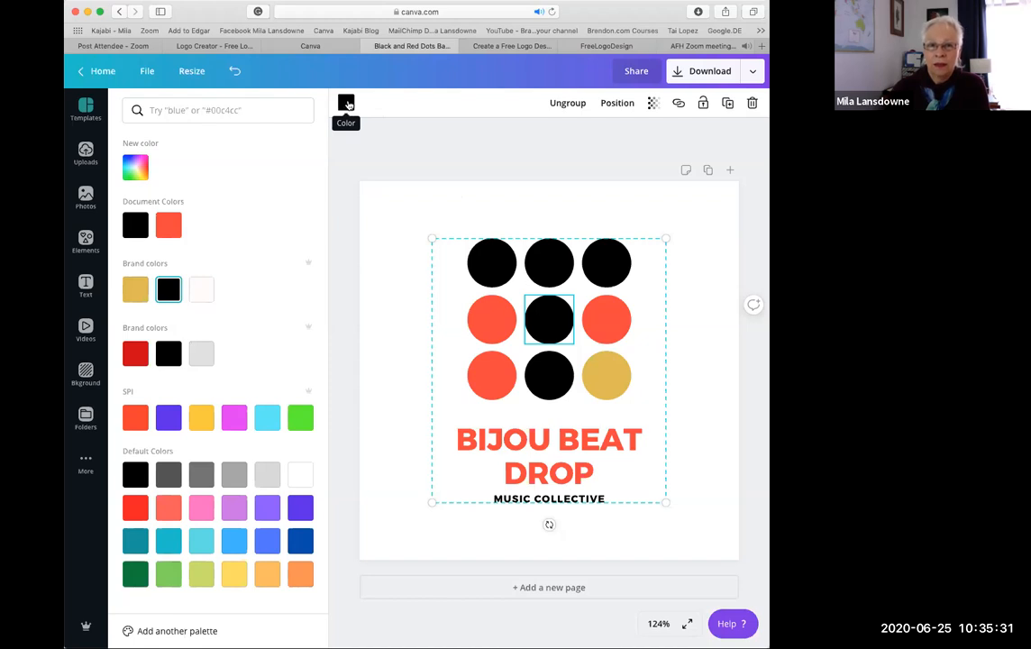
{"action": "left_click", "coordinate": [346, 104]}
{"action": "left_click", "coordinate": [346, 103]}
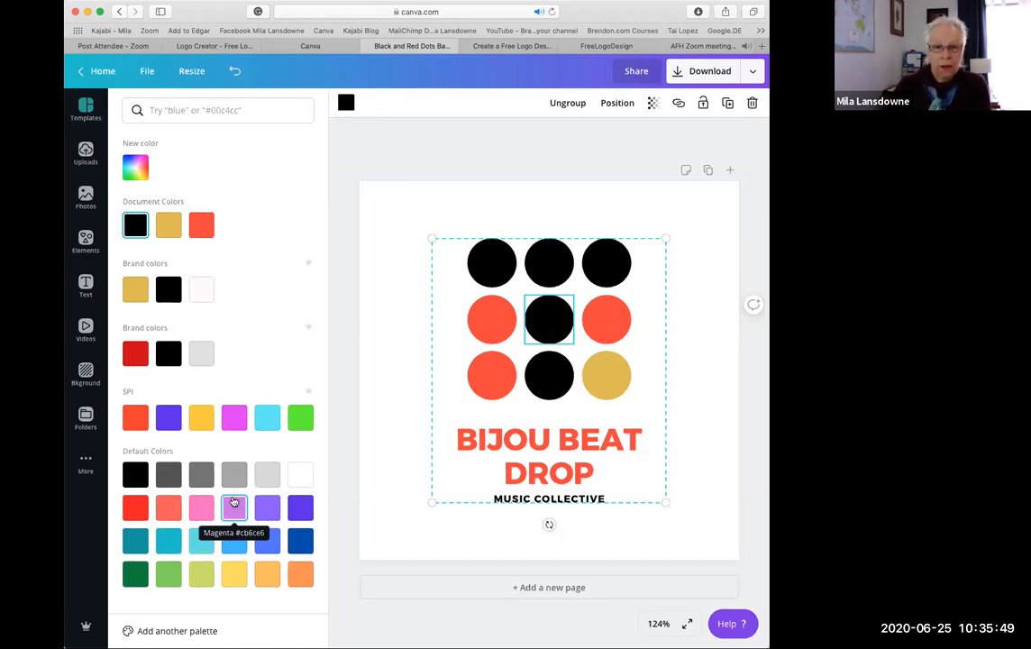
{"action": "left_click", "coordinate": [299, 510]}
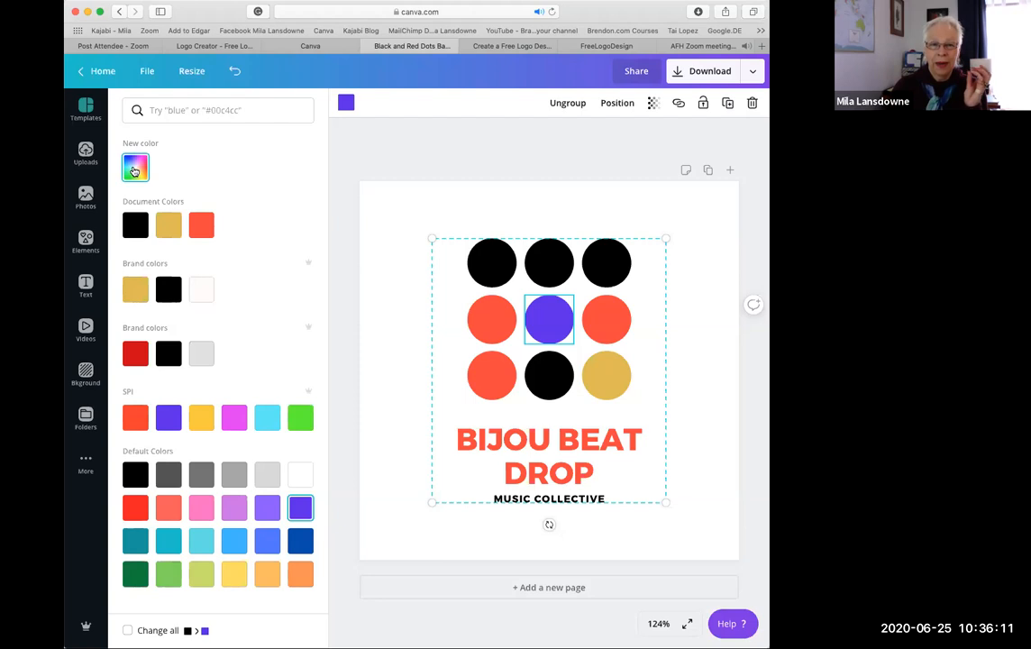
Fine-tune the centre circle to the custom muted purple #9684bb and close the color choices.
{"action": "left_click", "coordinate": [134, 171]}
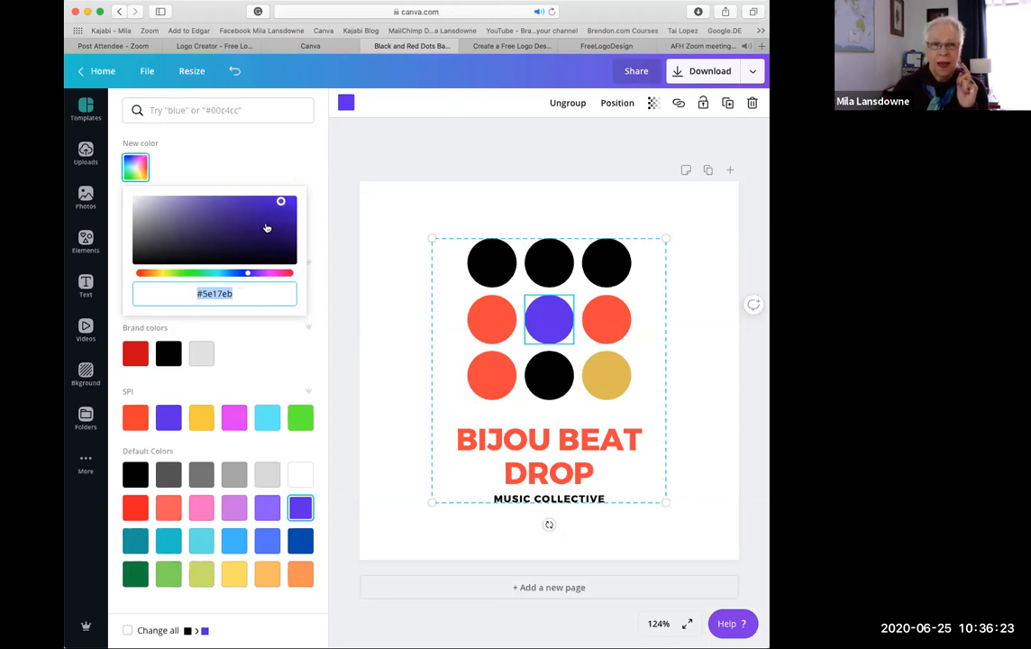
{"action": "left_click", "coordinate": [276, 203]}
{"action": "left_click_drag", "start_coordinate": [276, 204], "coordinate": [196, 206]}
{"action": "left_click_drag", "start_coordinate": [219, 210], "coordinate": [181, 214]}
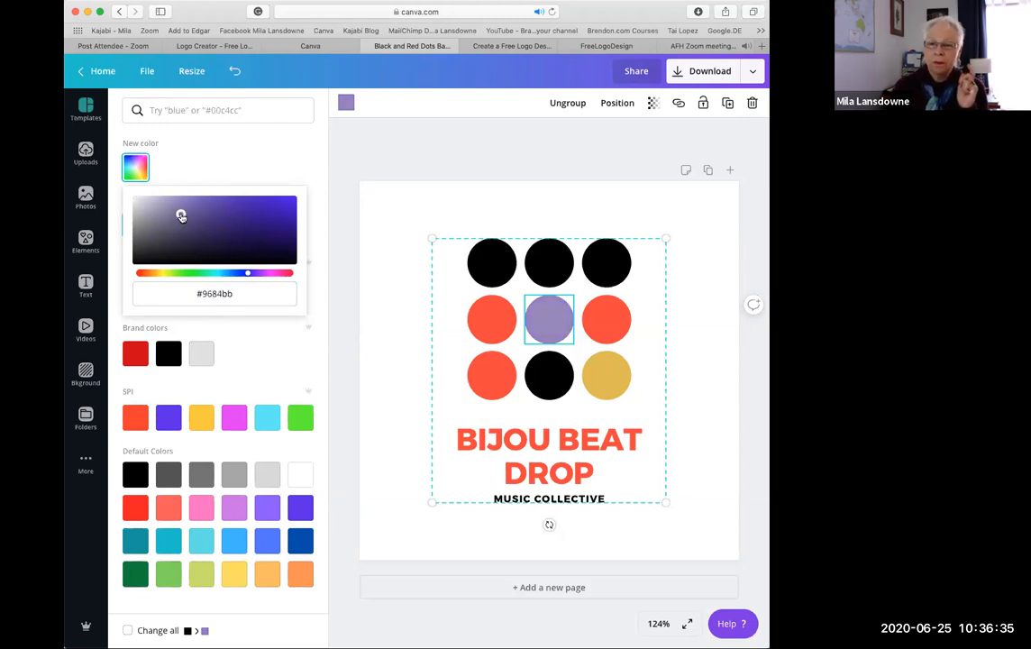
{"action": "left_click", "coordinate": [382, 357]}
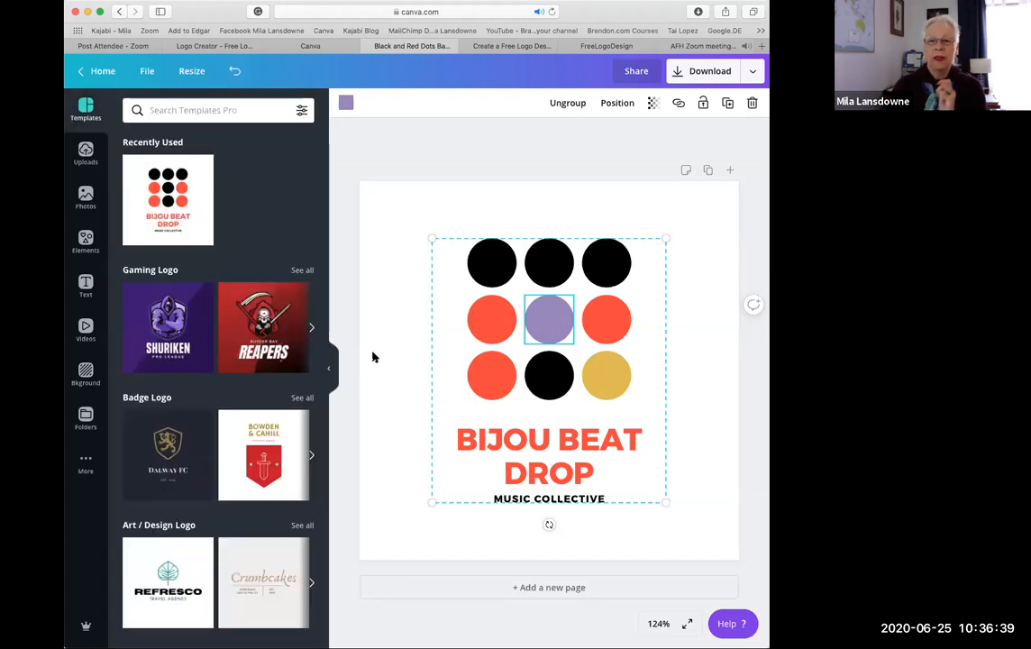
Try the Pinyon Script and Benedict fonts on the BIJOU BEAT DROP title.
{"action": "left_click", "coordinate": [548, 439]}
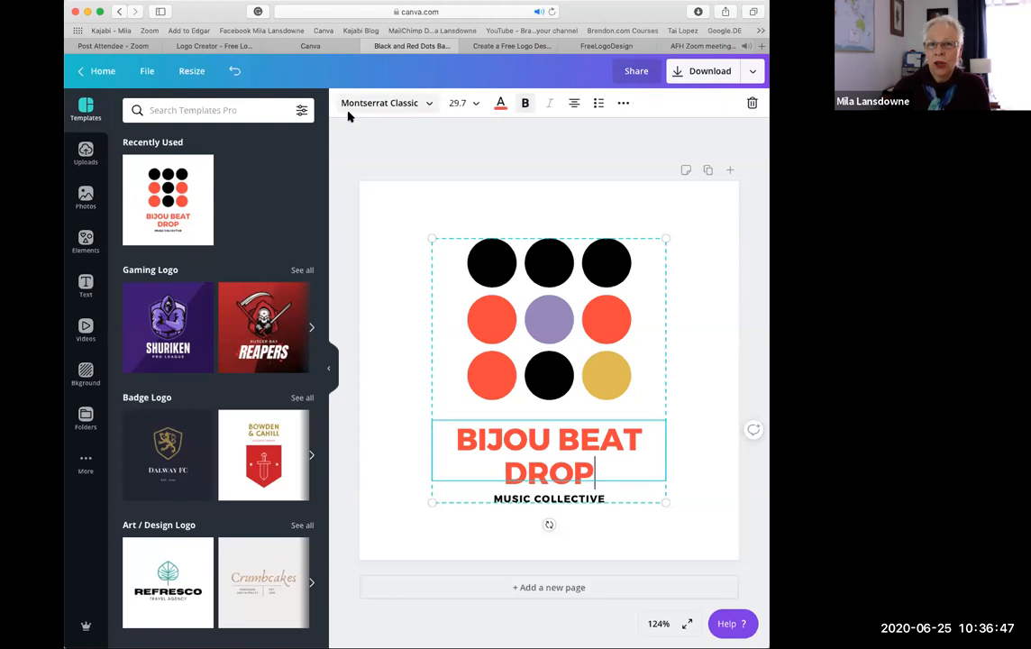
{"action": "left_click", "coordinate": [430, 105]}
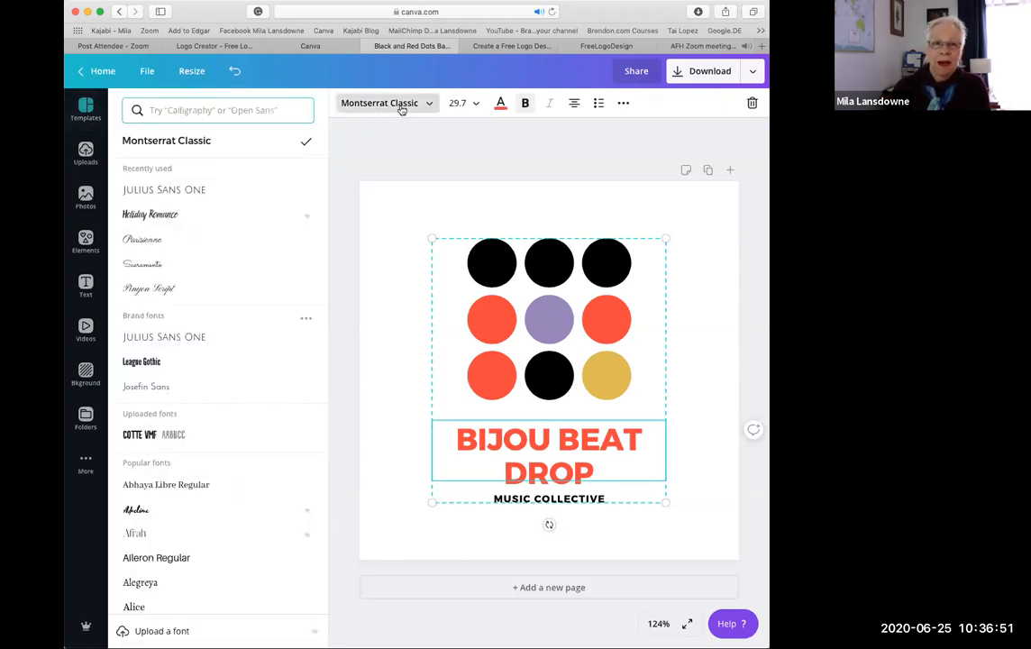
{"action": "left_click", "coordinate": [165, 292]}
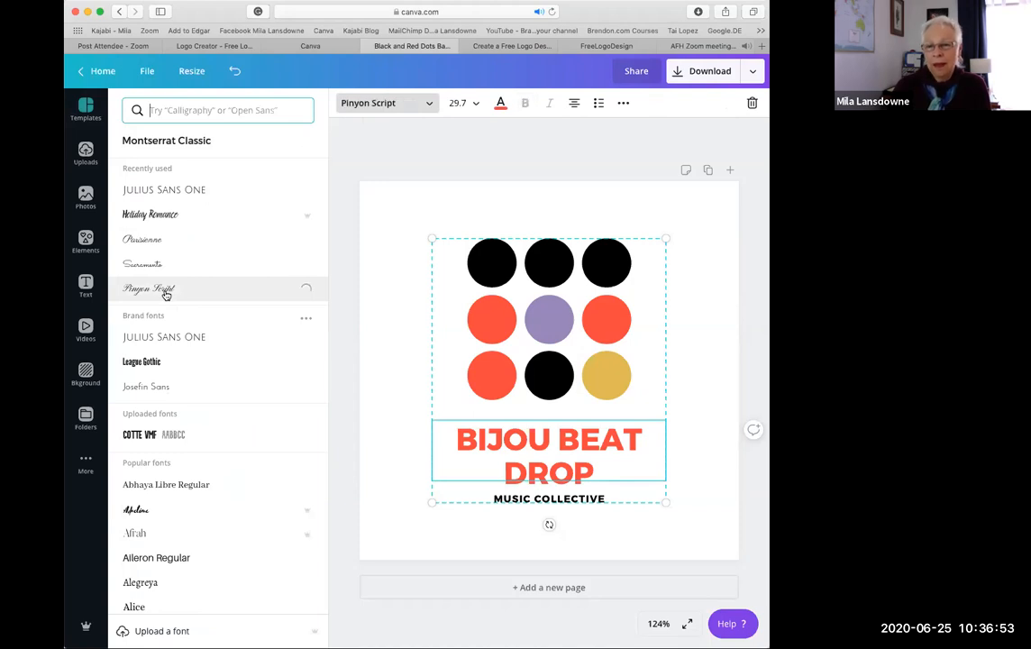
{"action": "left_click", "coordinate": [214, 110]}
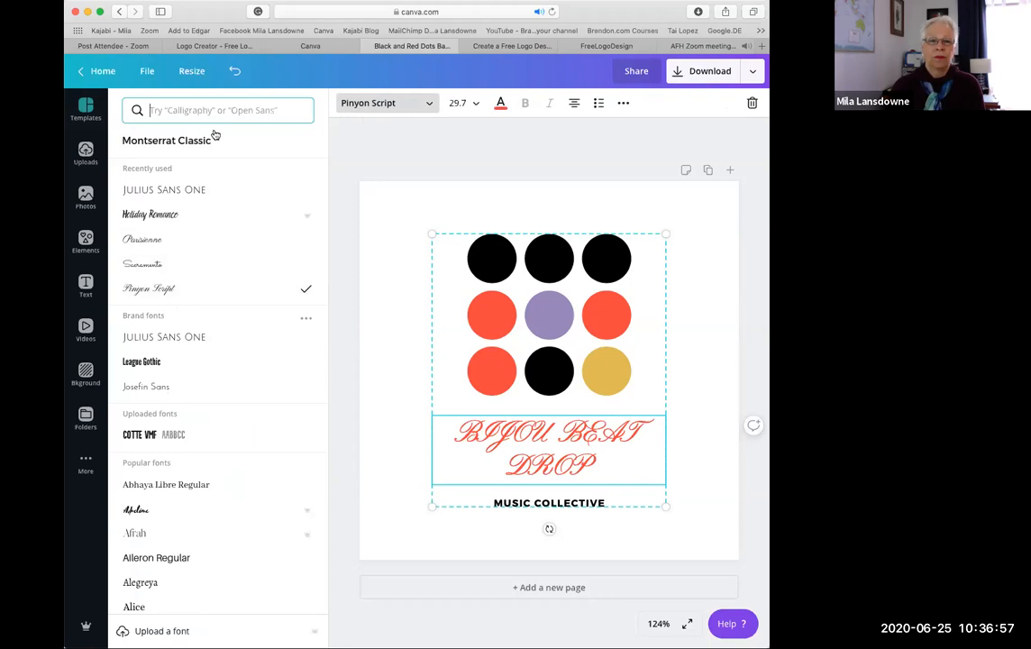
{"action": "scroll", "coordinate": [228, 311], "scroll_direction": "down", "scroll_amount": 5}
{"action": "scroll", "coordinate": [228, 313], "scroll_direction": "down", "scroll_amount": 3}
{"action": "left_click", "coordinate": [133, 445]}
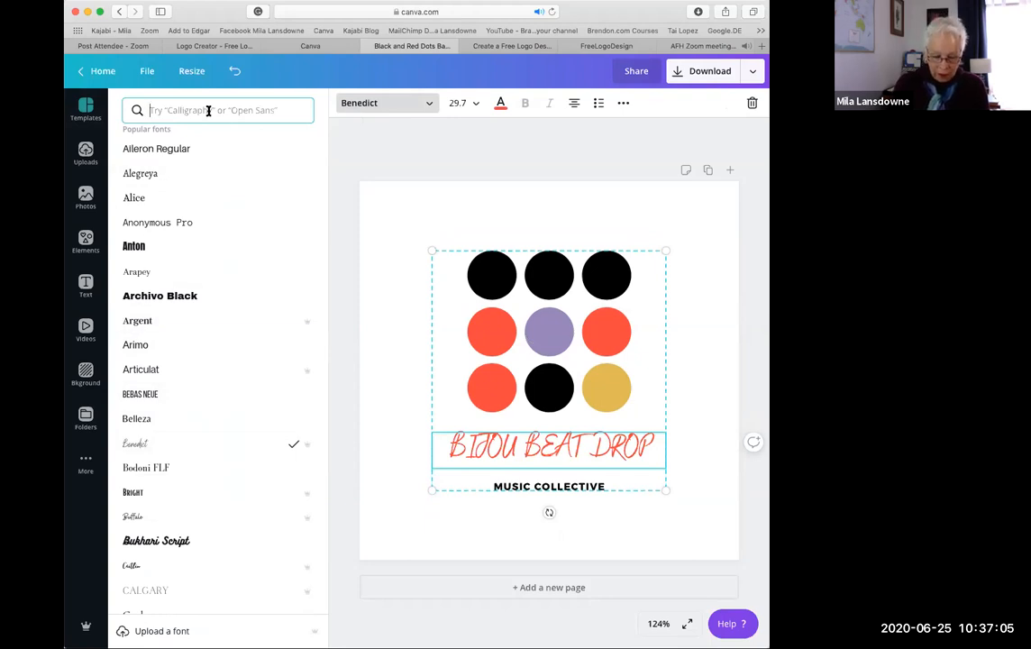
Search the fonts for "hand" and try Amsterdam Three, Beth Ellen, Buffalo and Bloom Skirt on the title.
{"action": "type", "text": "hand"}
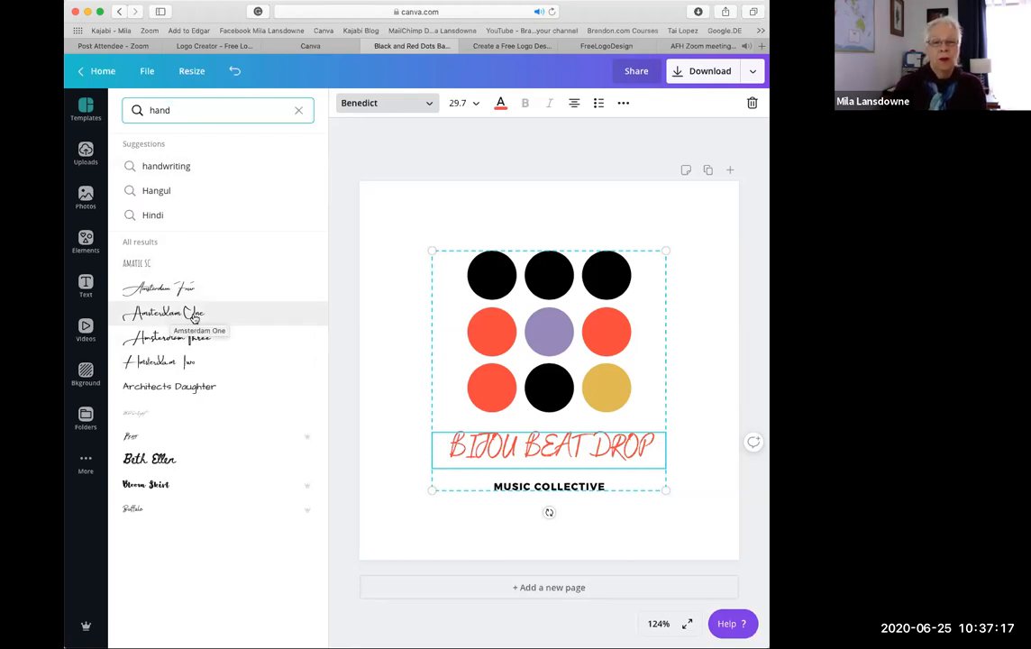
{"action": "left_click", "coordinate": [165, 337]}
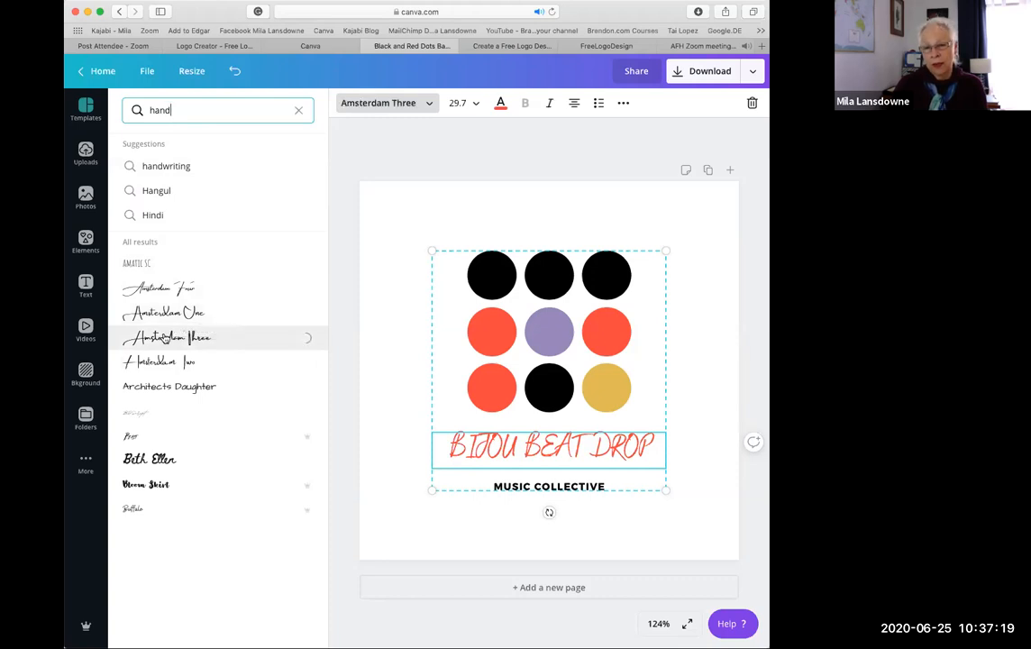
{"action": "left_click", "coordinate": [155, 459]}
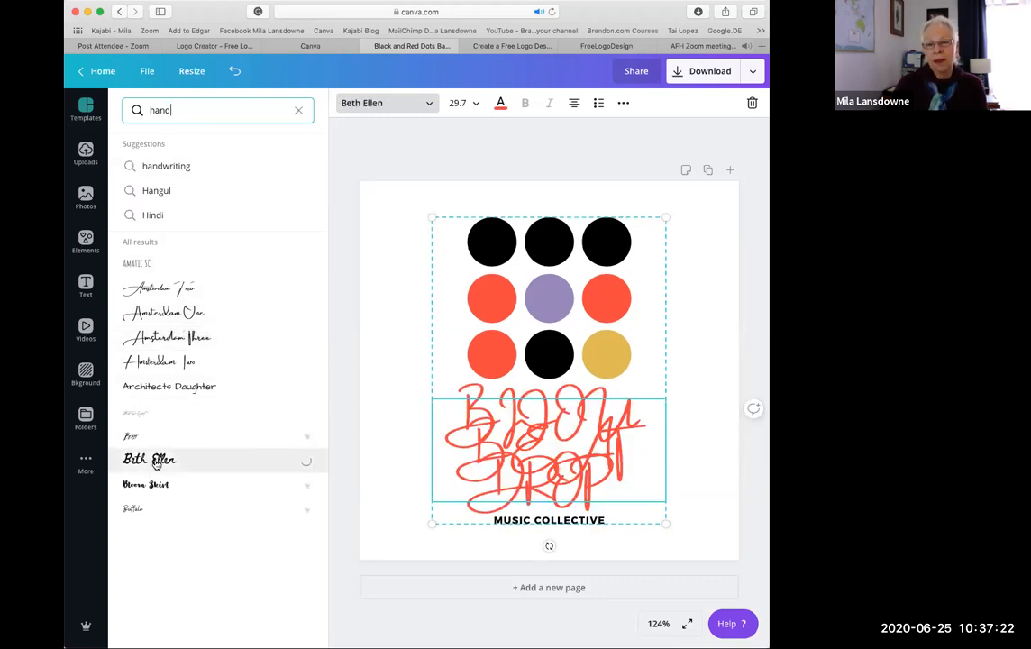
{"action": "left_click", "coordinate": [135, 509]}
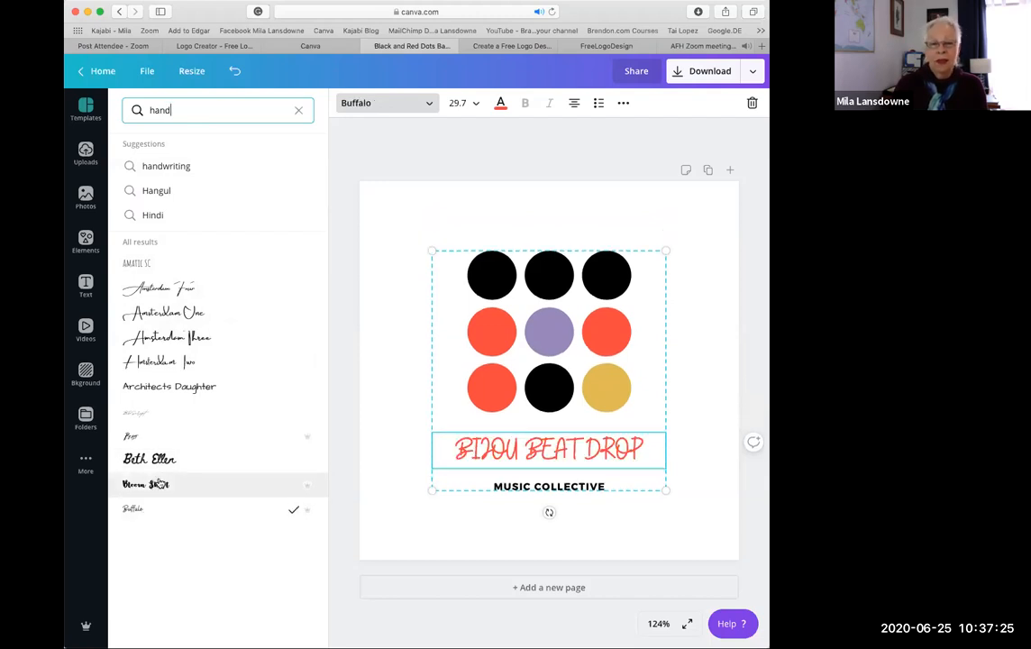
{"action": "left_click", "coordinate": [158, 484]}
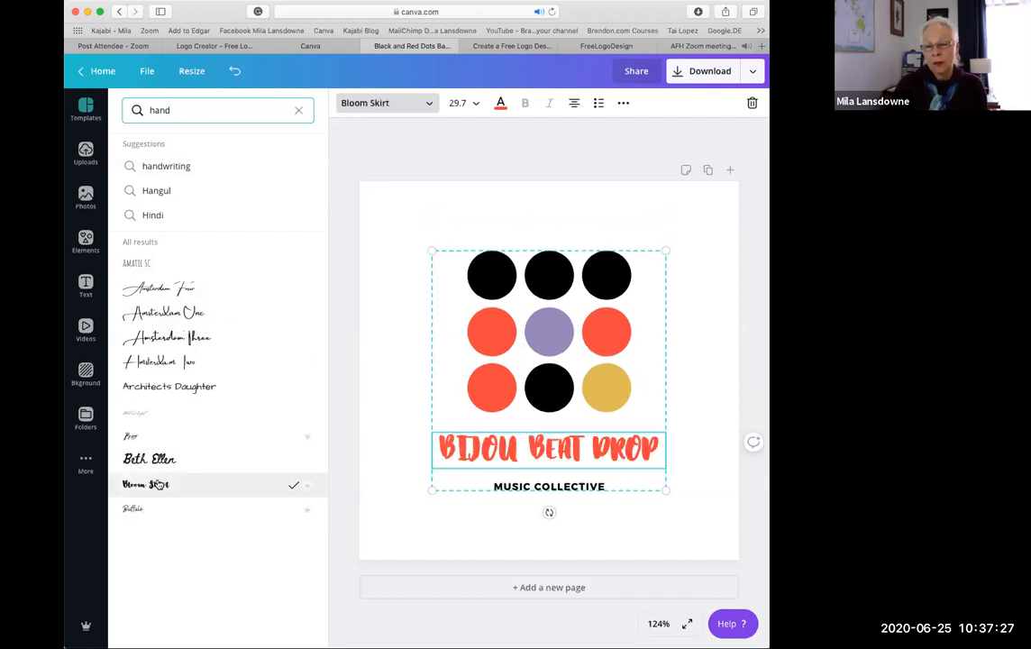
Search the fonts for "caligra" instead, try Allura and Dr Sugiyama on the title, and close the font list.
{"action": "left_click", "coordinate": [188, 110]}
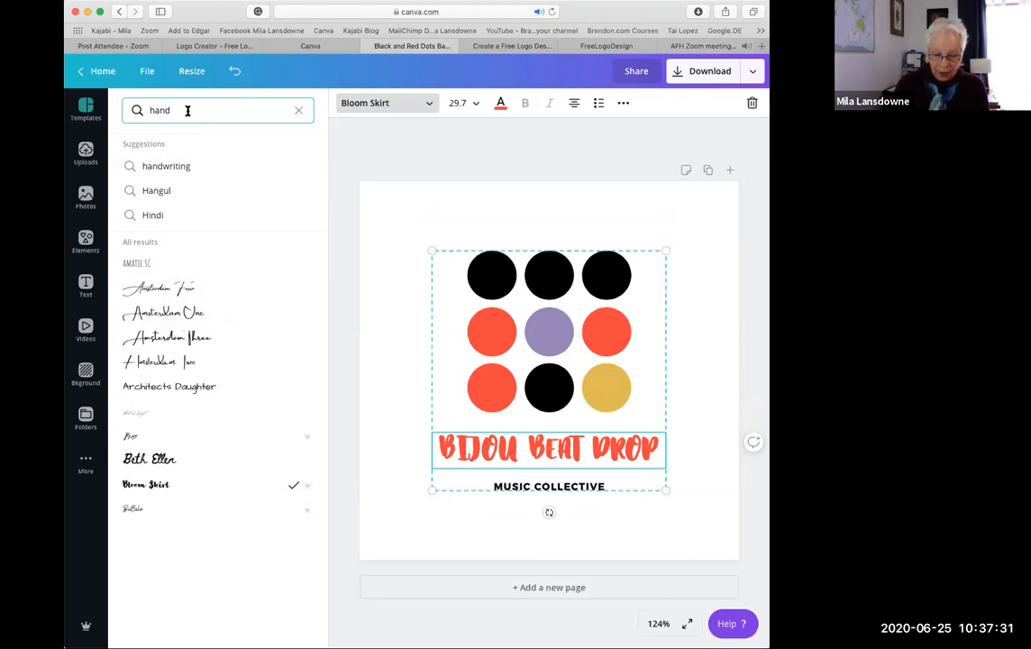
{"action": "key", "text": "BackSpace"}
{"action": "key", "text": "BackSpace"}
{"action": "key", "text": "BackSpace"}
{"action": "key", "text": "BackSpace"}
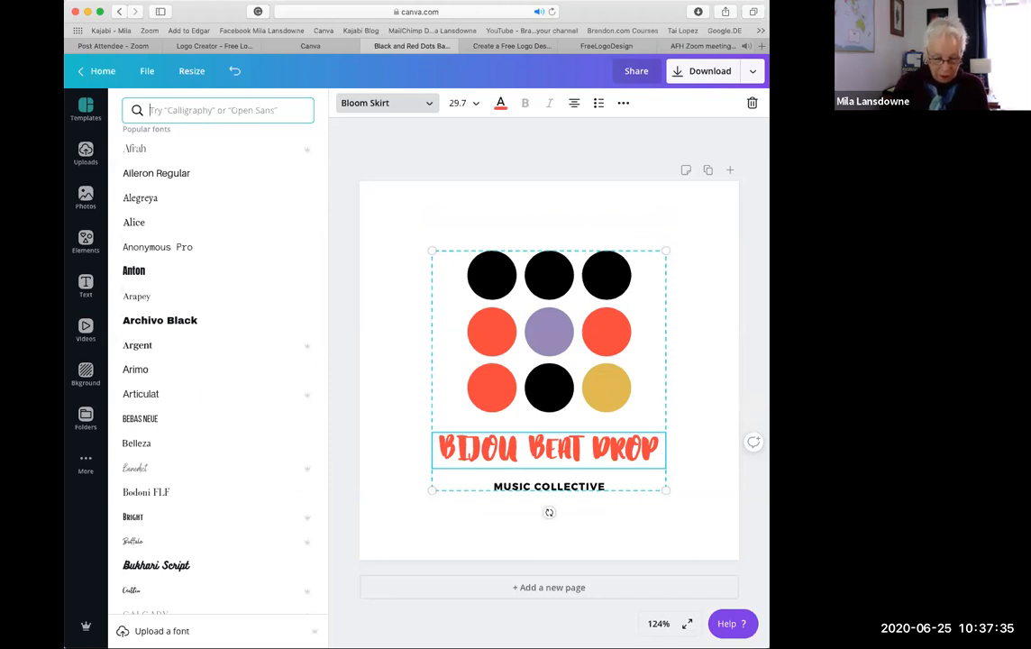
{"action": "type", "text": "caligra"}
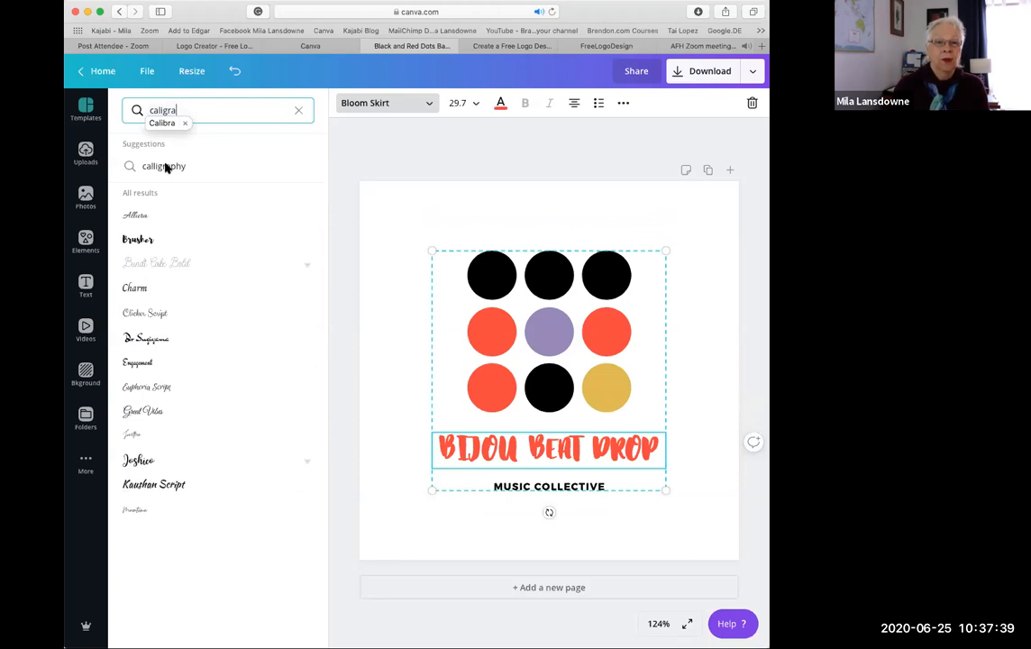
{"action": "left_click", "coordinate": [137, 220]}
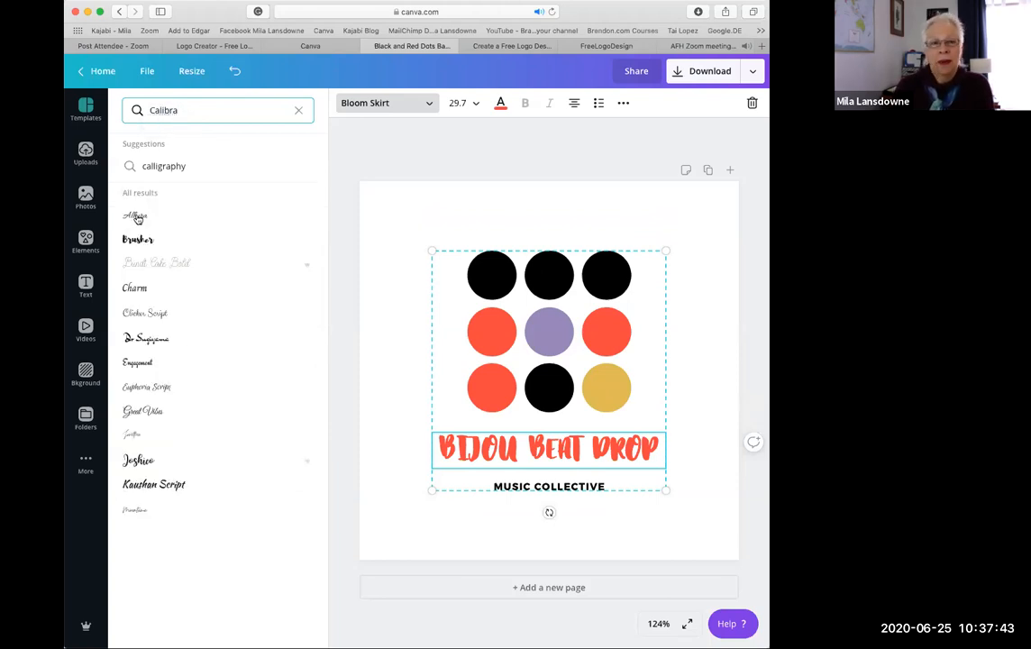
{"action": "left_click", "coordinate": [139, 217]}
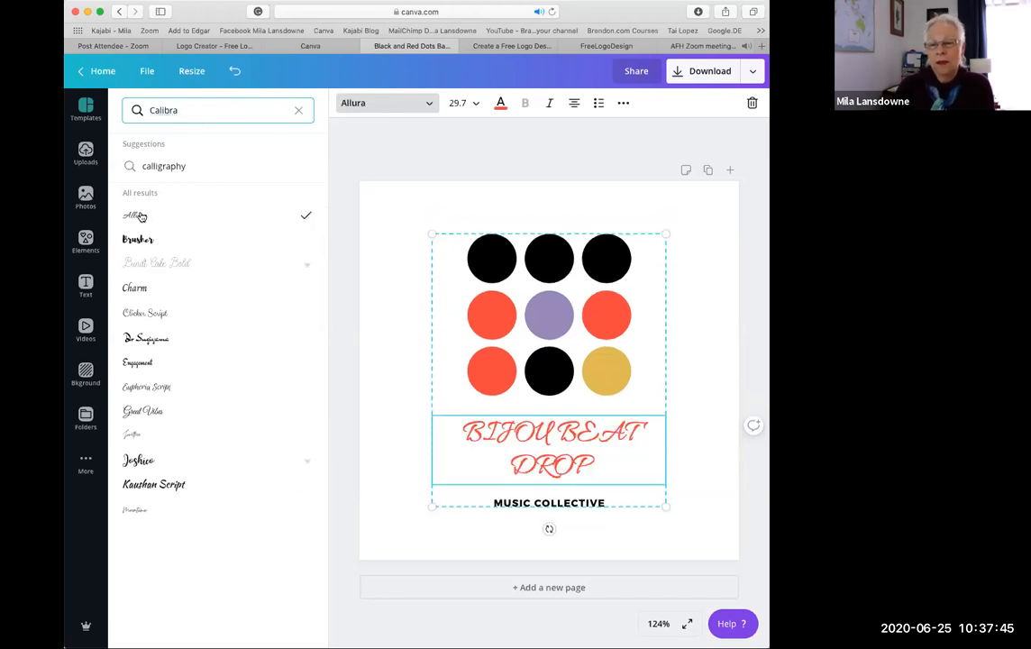
{"action": "left_click", "coordinate": [152, 336]}
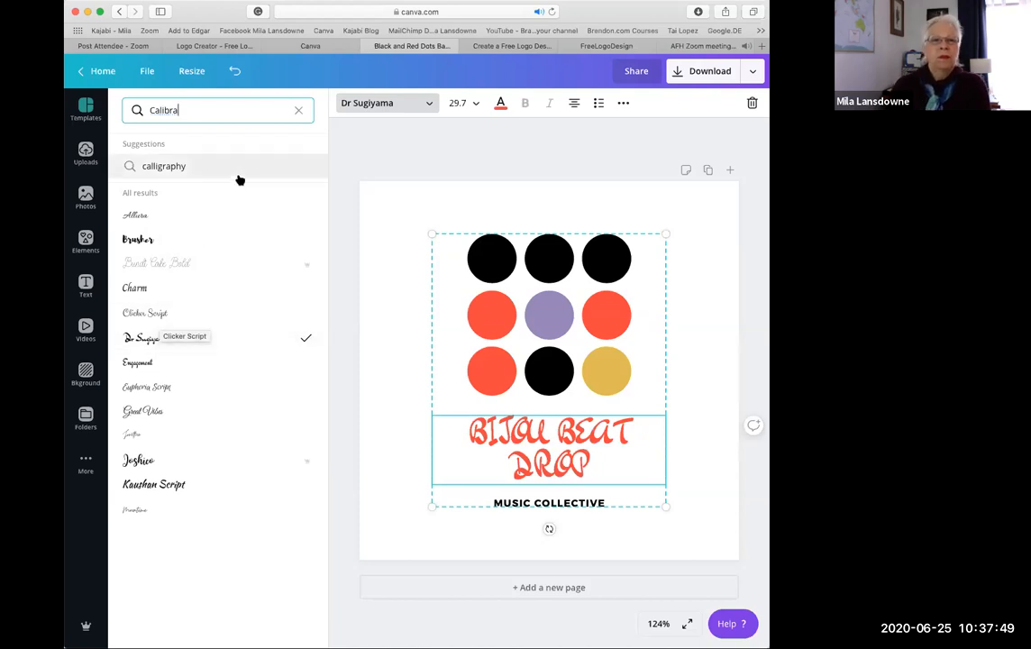
{"action": "left_click", "coordinate": [299, 110]}
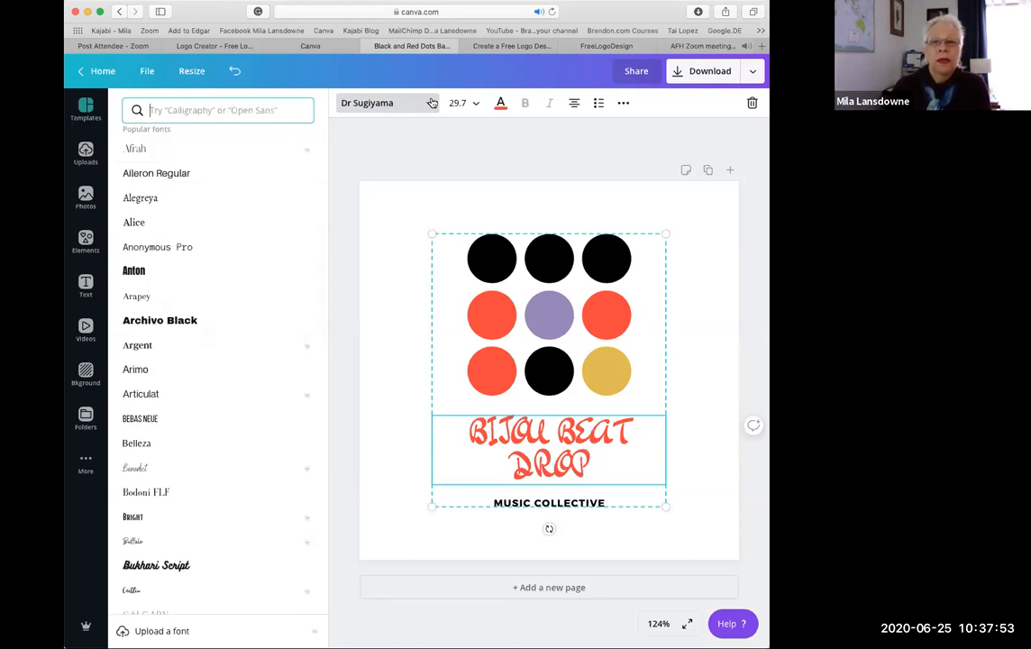
{"action": "left_click", "coordinate": [399, 106]}
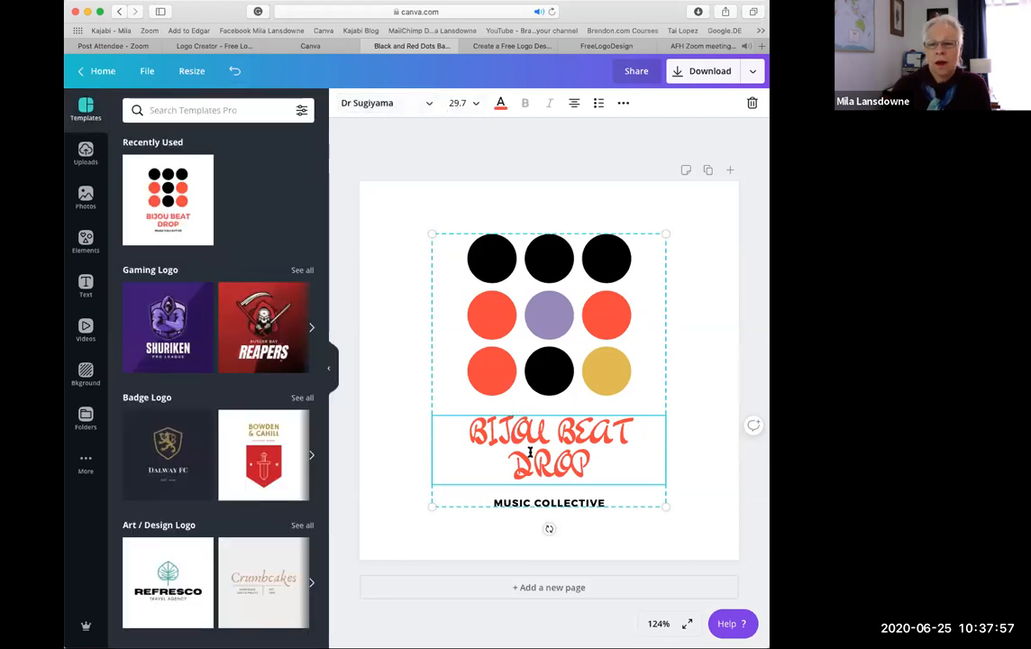
Try the brand fonts Josefin Sans and League Gothic on the title and settle on Julius Sans One.
{"action": "left_click", "coordinate": [597, 453]}
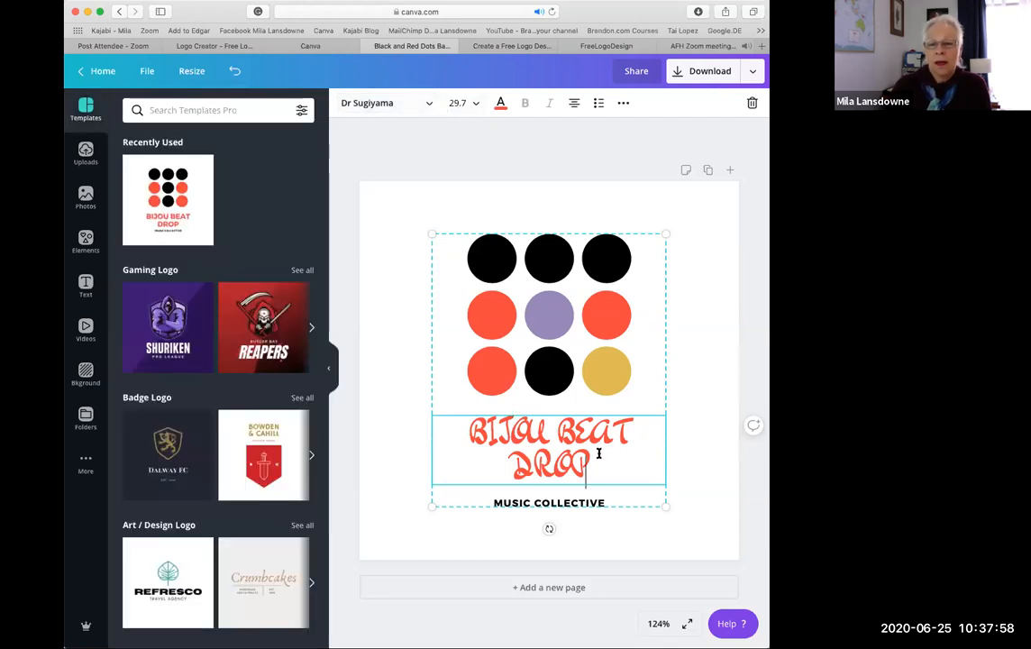
{"action": "left_click", "coordinate": [377, 105]}
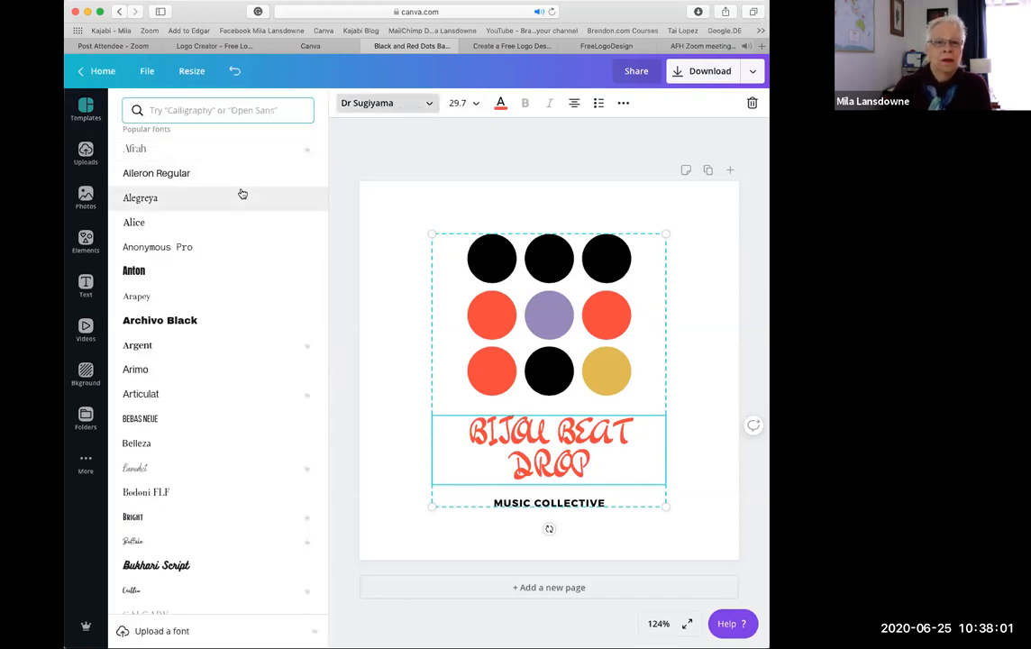
{"action": "scroll", "coordinate": [242, 194], "scroll_direction": "up", "scroll_amount": 10}
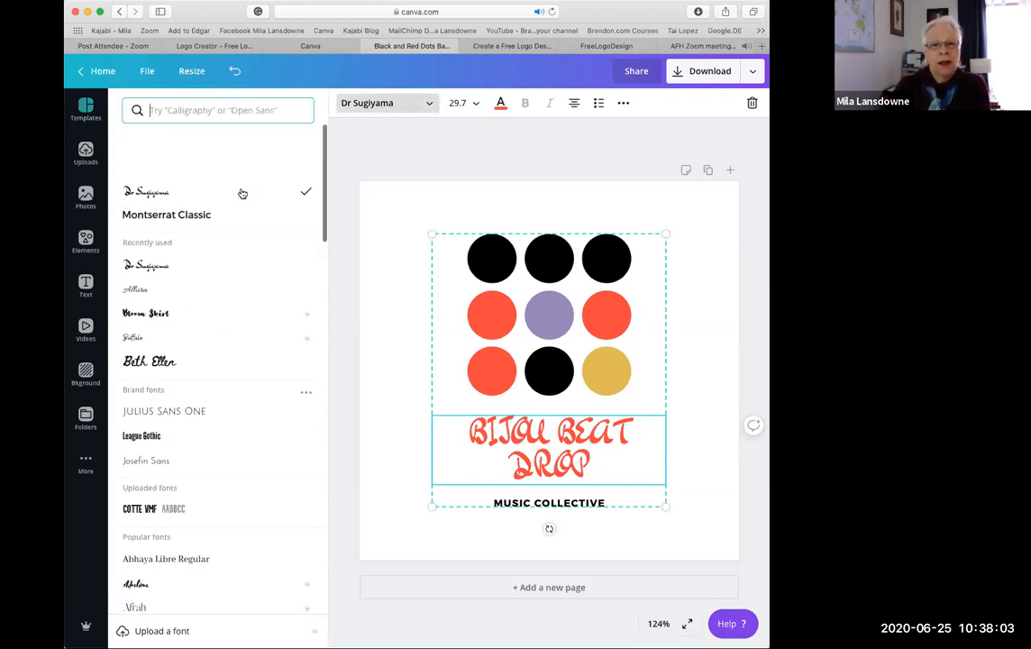
{"action": "scroll", "coordinate": [242, 192], "scroll_direction": "down", "scroll_amount": 4}
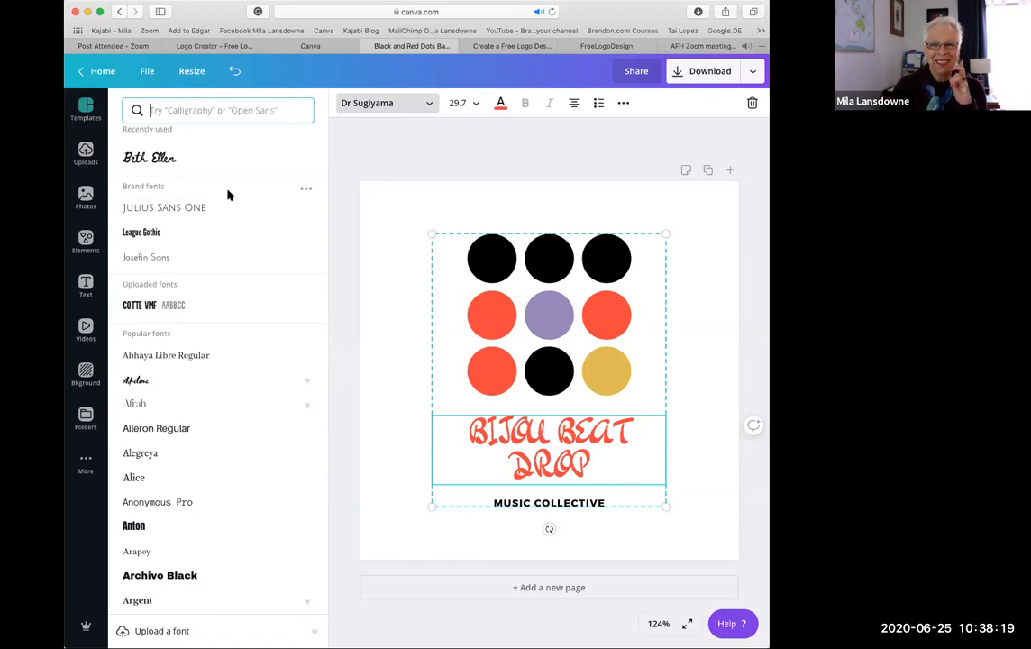
{"action": "left_click", "coordinate": [156, 259]}
{"action": "left_click", "coordinate": [154, 234]}
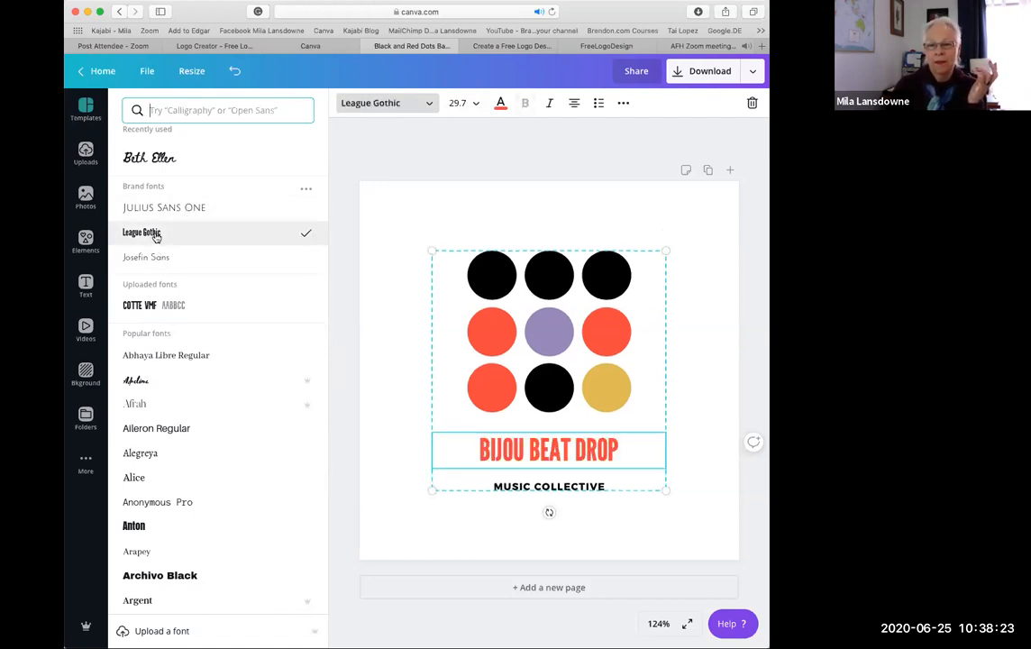
{"action": "left_click", "coordinate": [202, 209]}
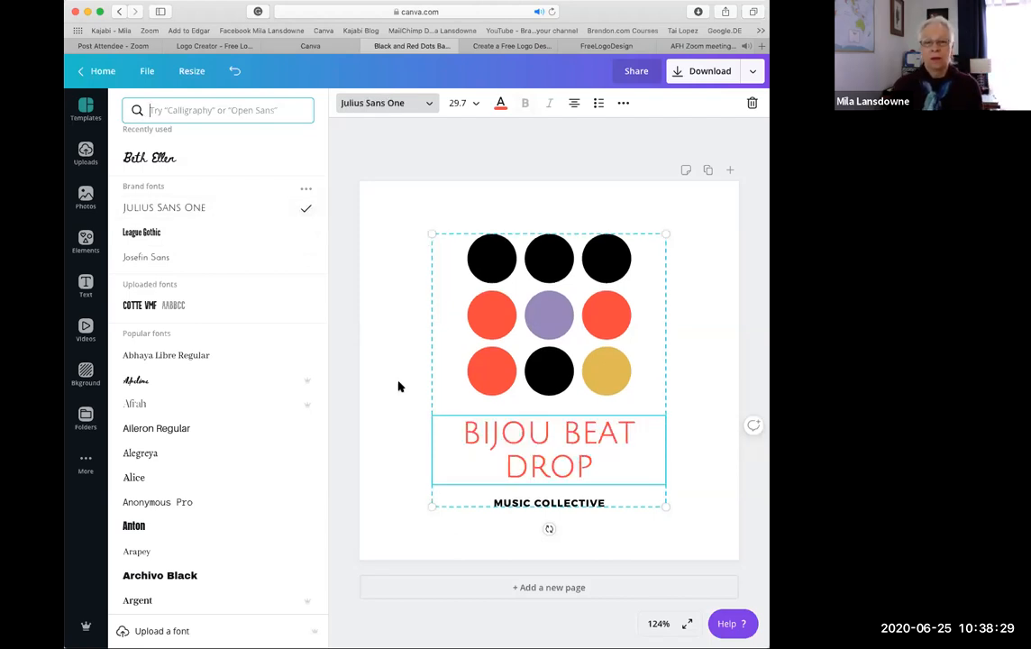
Replace the logo's title with MILA ART and its tagline with ART THAT SPEAKS TO YOU, and deselect the text.
{"action": "left_click_drag", "start_coordinate": [594, 462], "coordinate": [453, 431]}
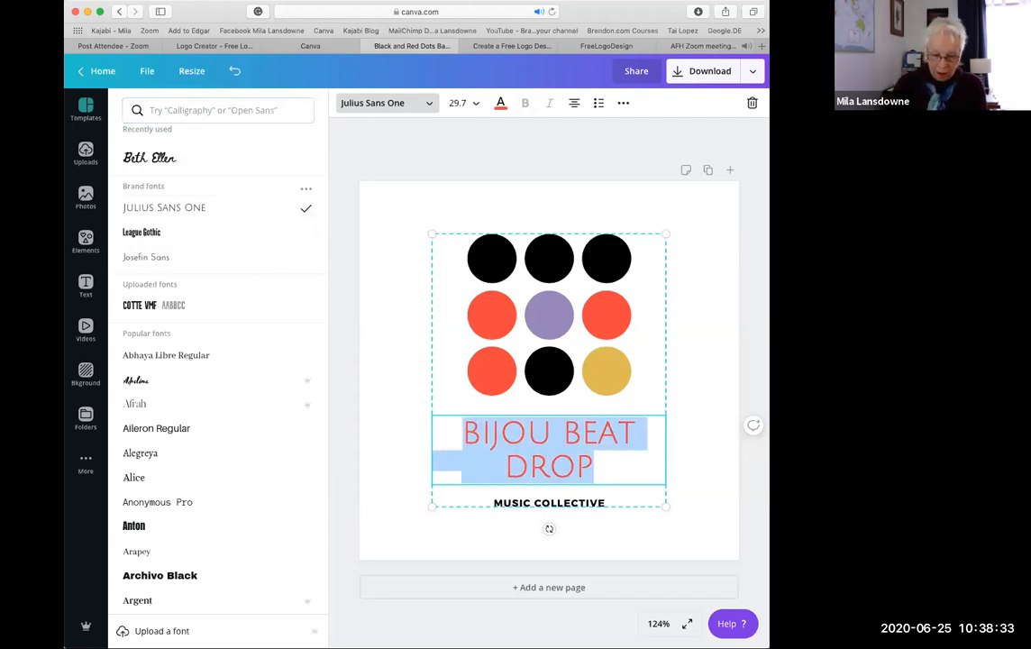
{"action": "type", "text": "MILA ART"}
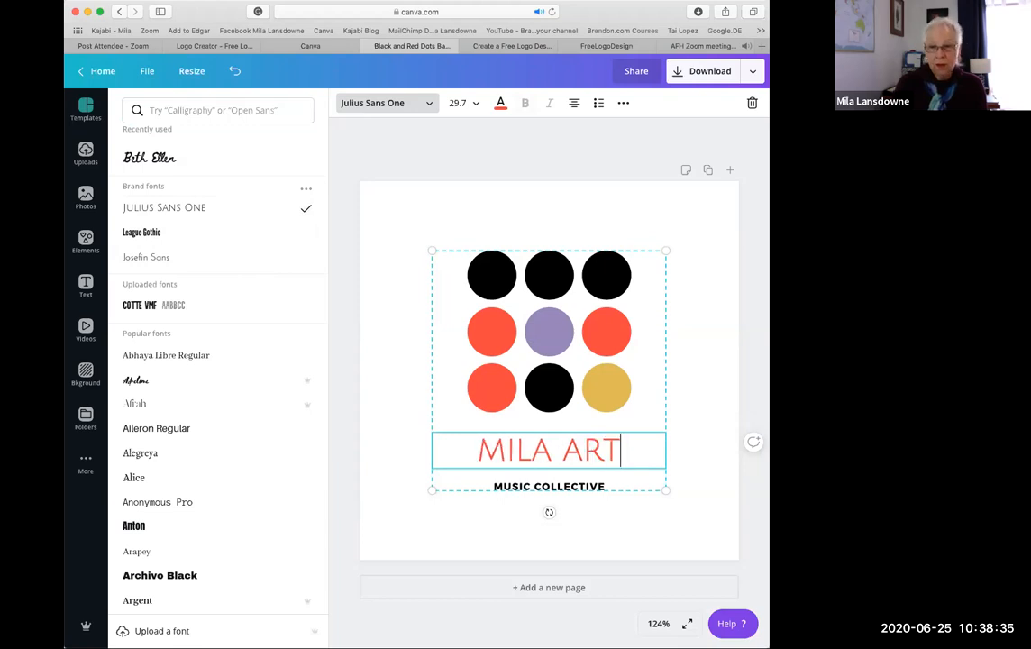
{"action": "left_click", "coordinate": [519, 485]}
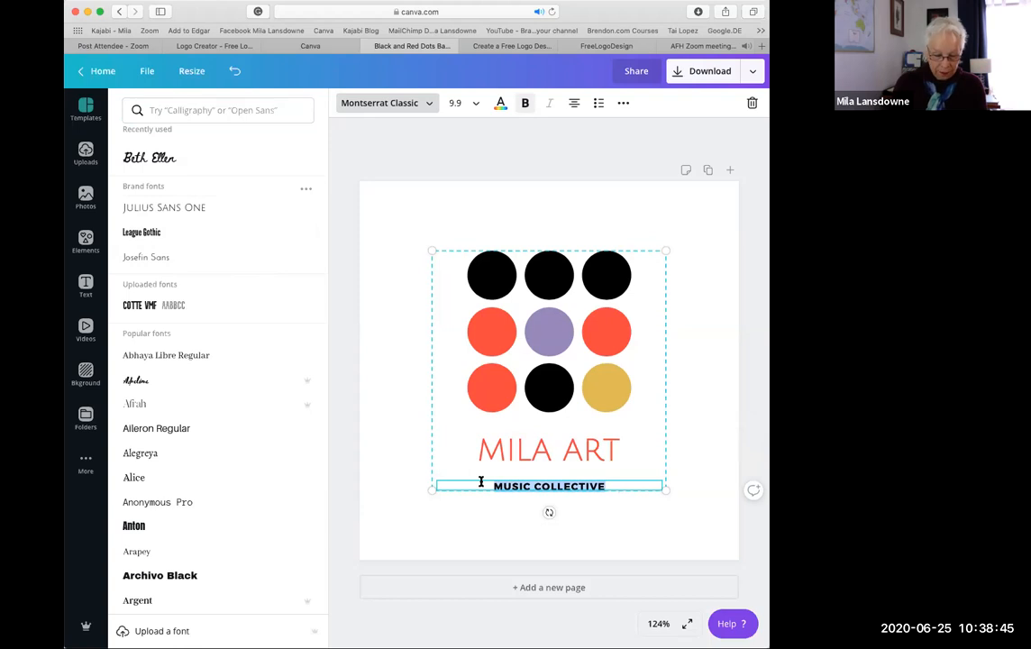
{"action": "type", "text": "ART THA"}
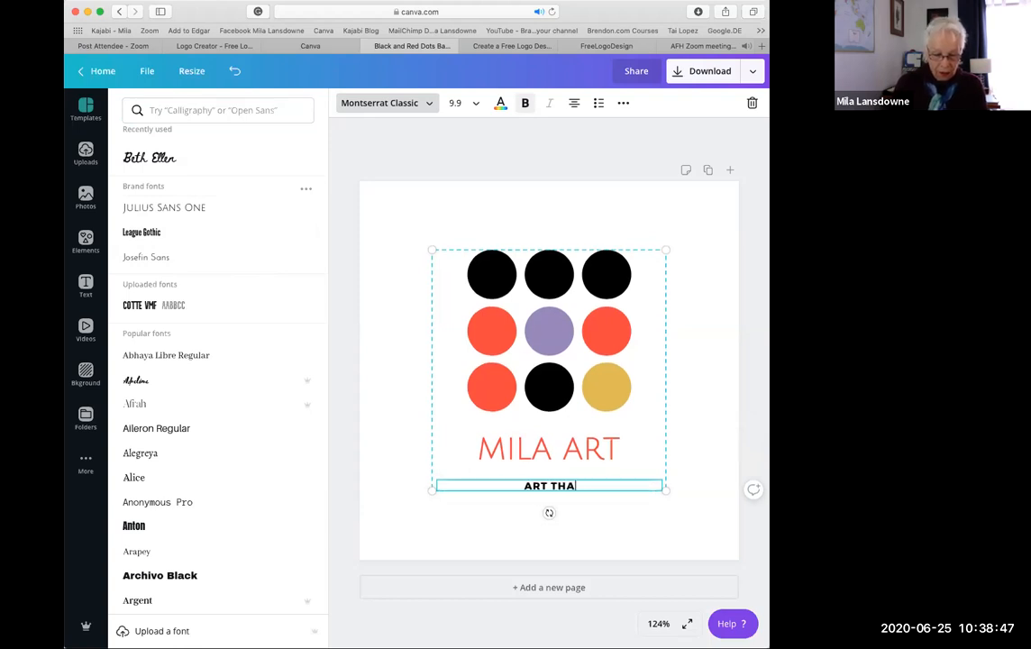
{"action": "type", "text": "T SPEAKS TO YOU"}
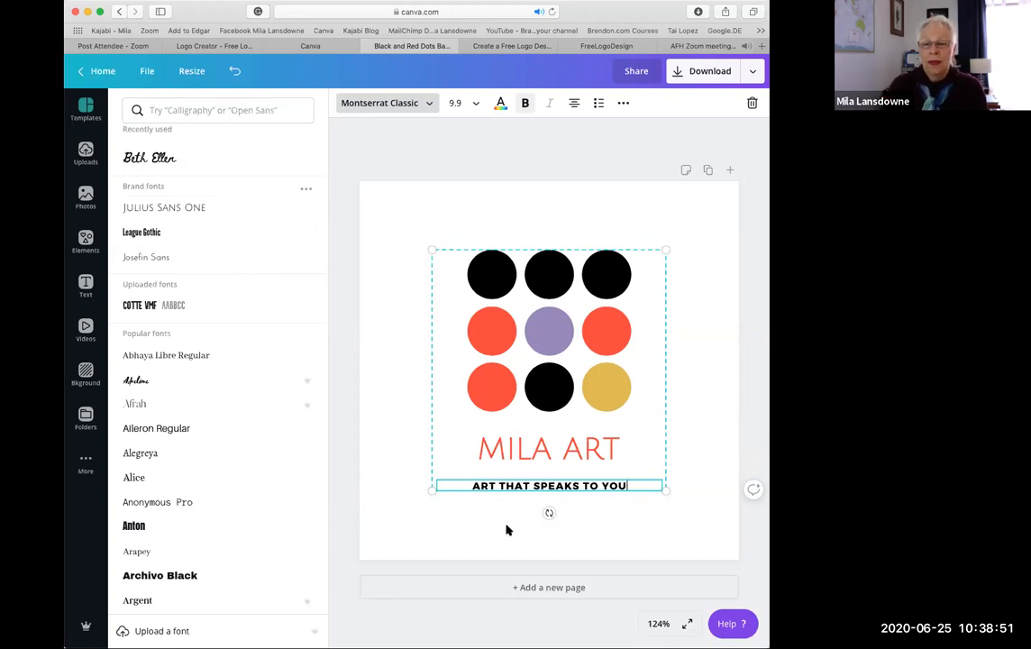
{"action": "left_click", "coordinate": [699, 454]}
{"action": "left_click", "coordinate": [711, 453]}
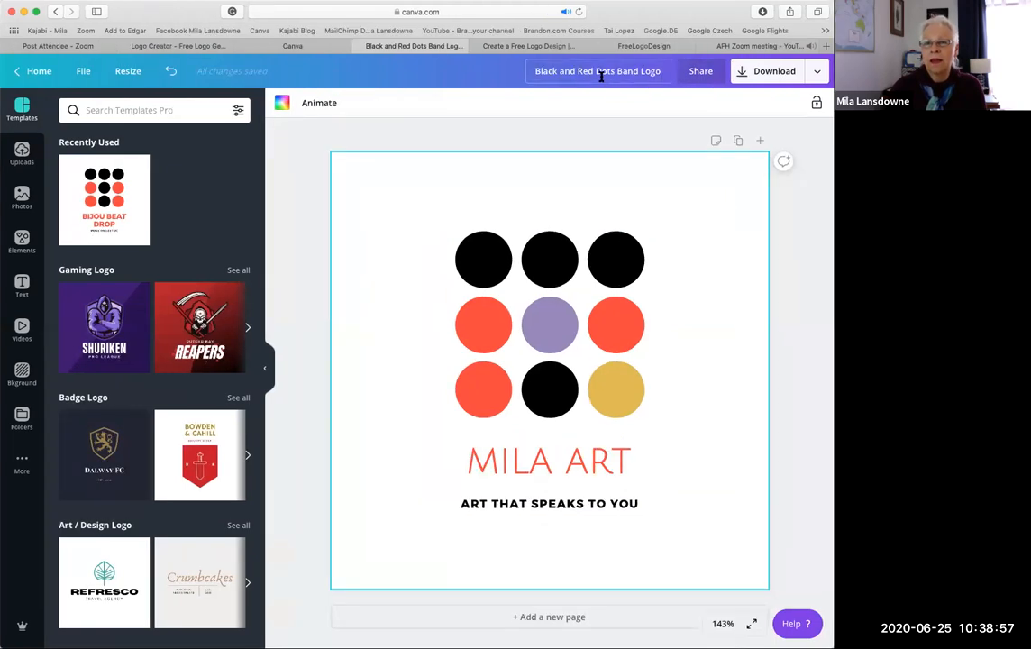
Rename the design from its template name to "logo Mila (test)".
{"action": "left_click", "coordinate": [539, 71]}
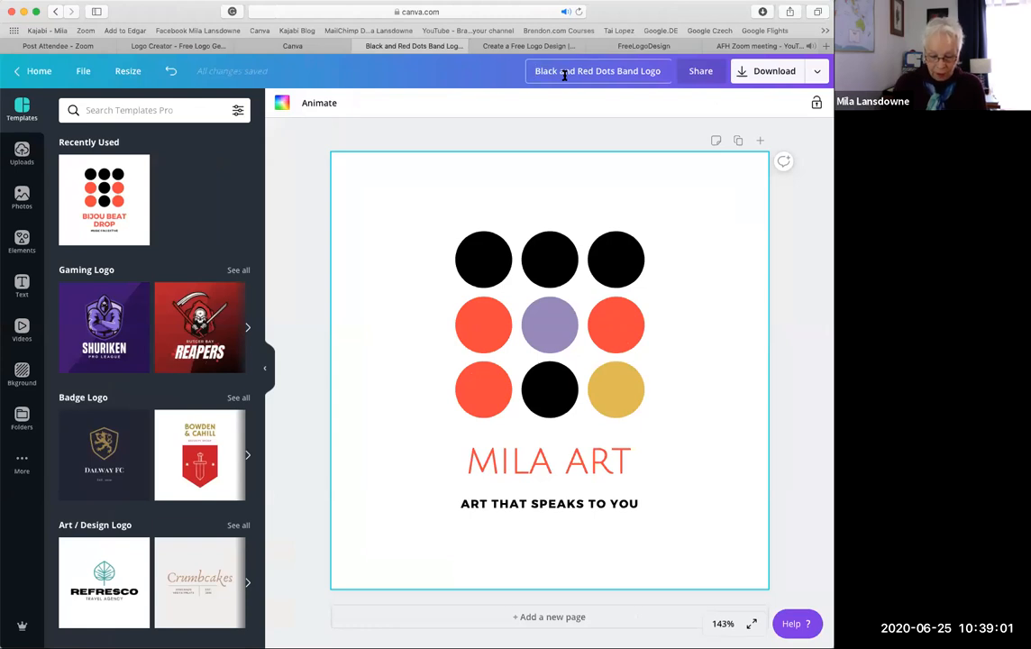
{"action": "type", "text": "lo"}
{"action": "type", "text": "go"}
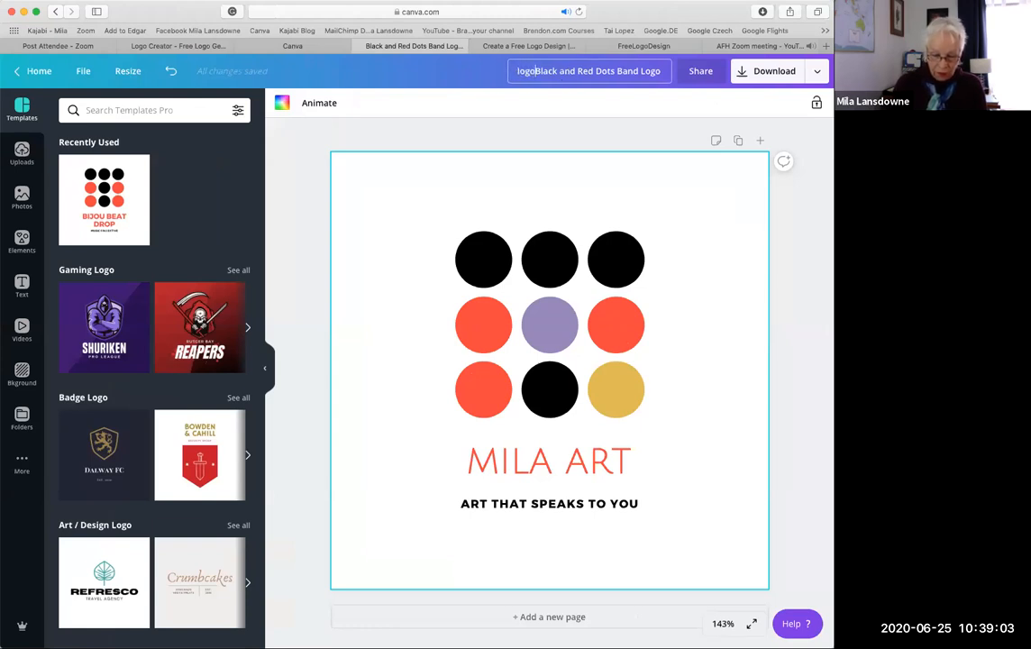
{"action": "type", "text": " Mila (test)"}
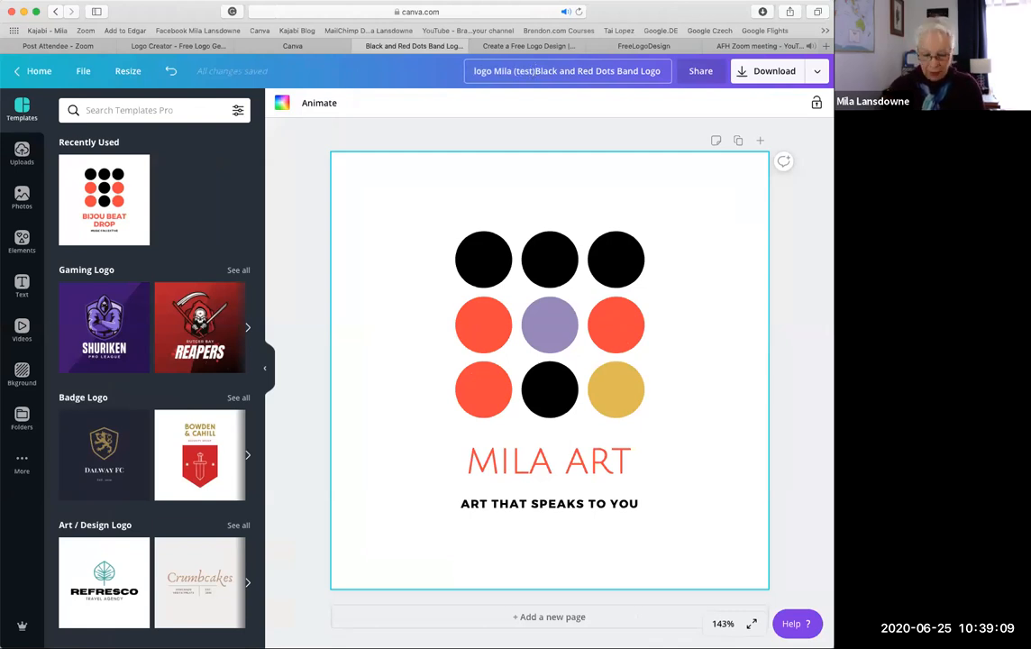
{"action": "left_click_drag", "start_coordinate": [535, 70], "coordinate": [666, 69]}
{"action": "key", "text": "BackSpace"}
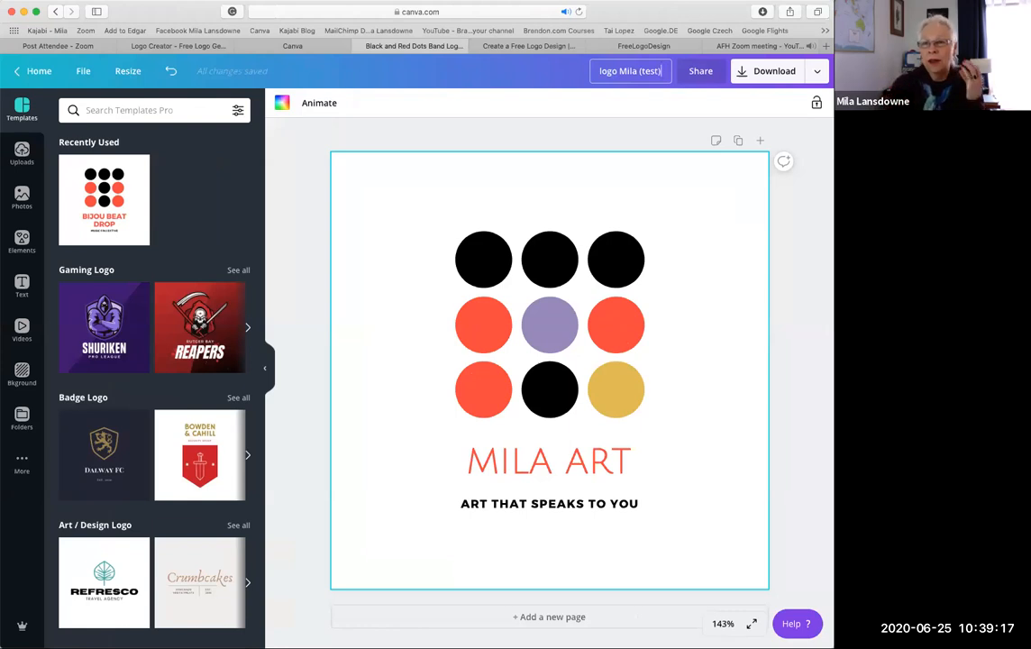
{"action": "left_click", "coordinate": [668, 71]}
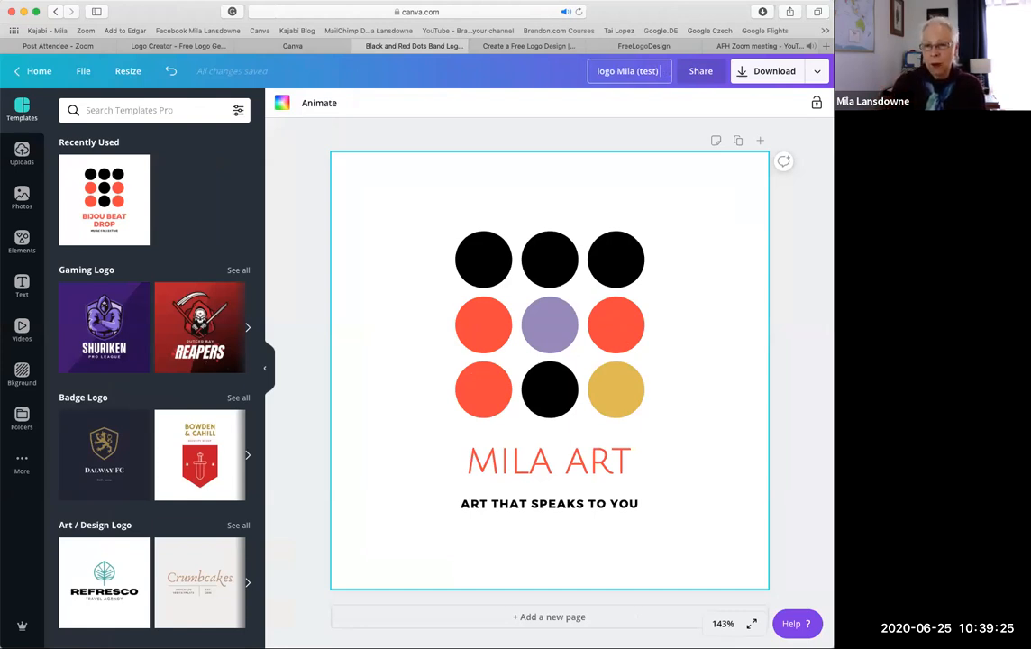
Complete the design's name as "logo Mila (test) on white".
{"action": "type", "text": "on white"}
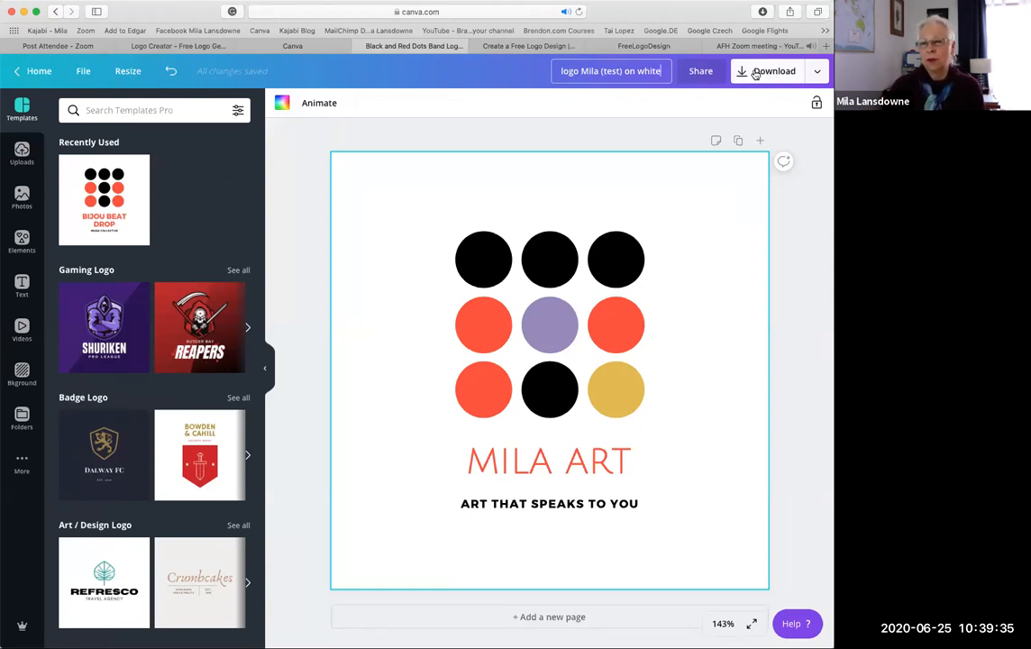
{"action": "left_click", "coordinate": [563, 118]}
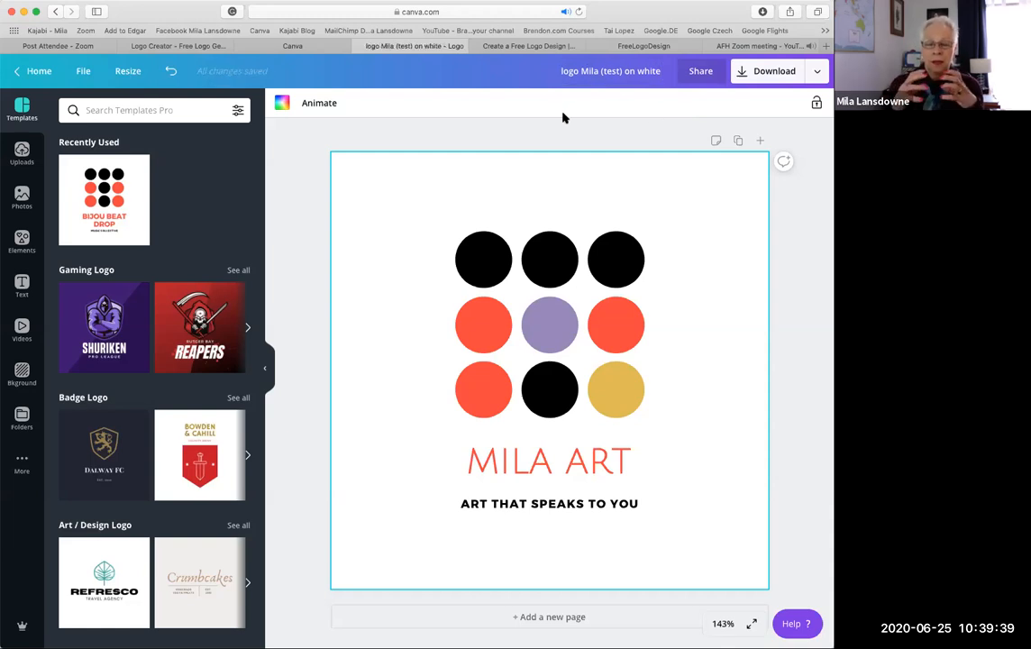
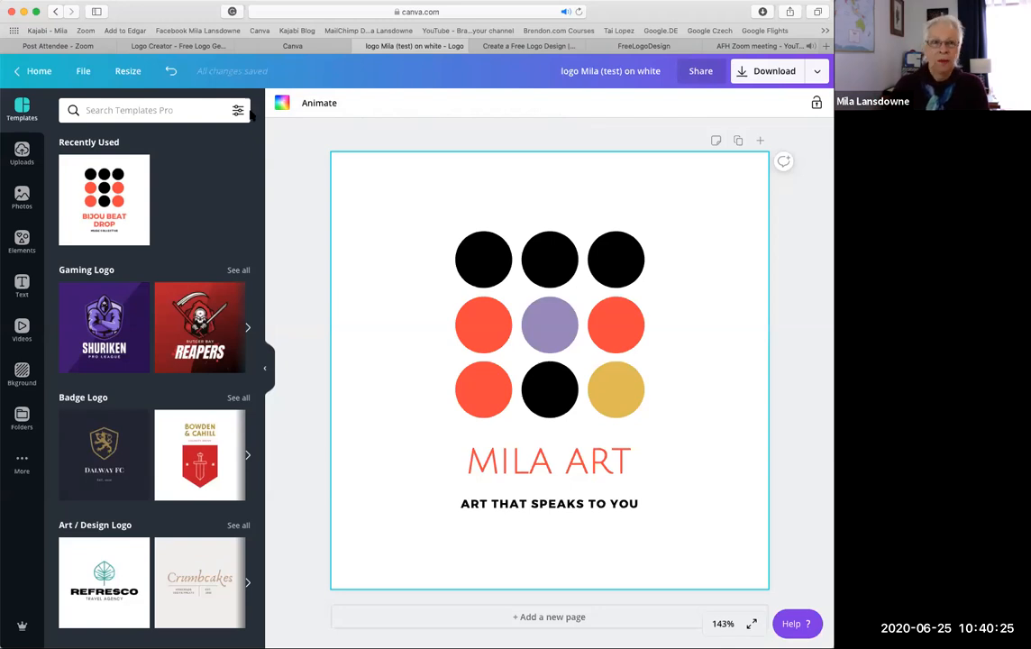
Return to the home page, make a copy of the "logo Mila (test) on white" design and open that copy.
{"action": "left_click", "coordinate": [29, 72]}
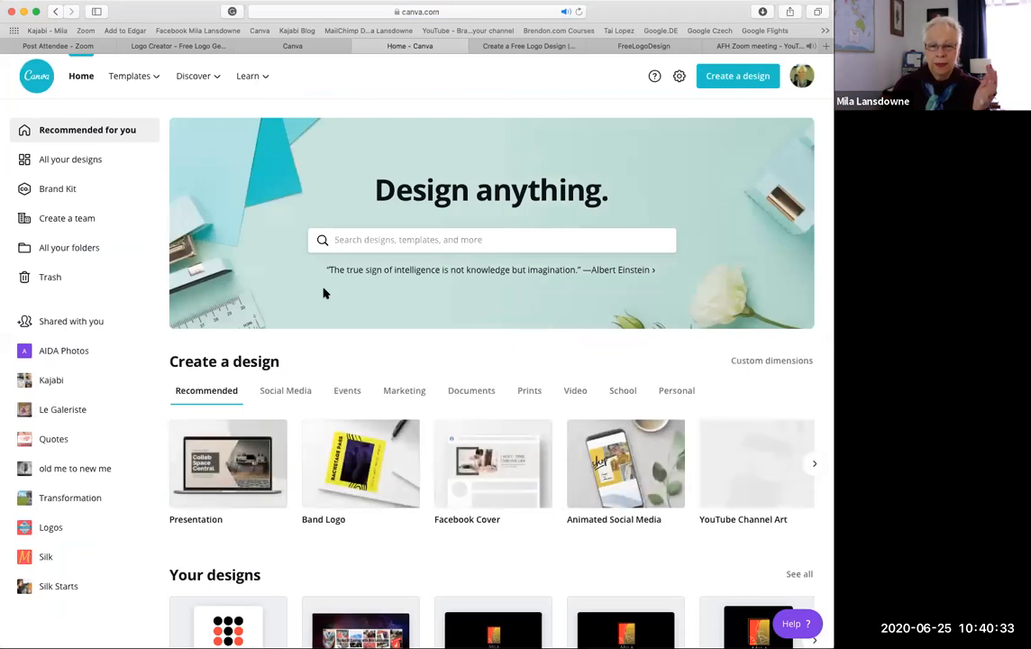
{"action": "scroll", "coordinate": [254, 441], "scroll_direction": "down", "scroll_amount": 3}
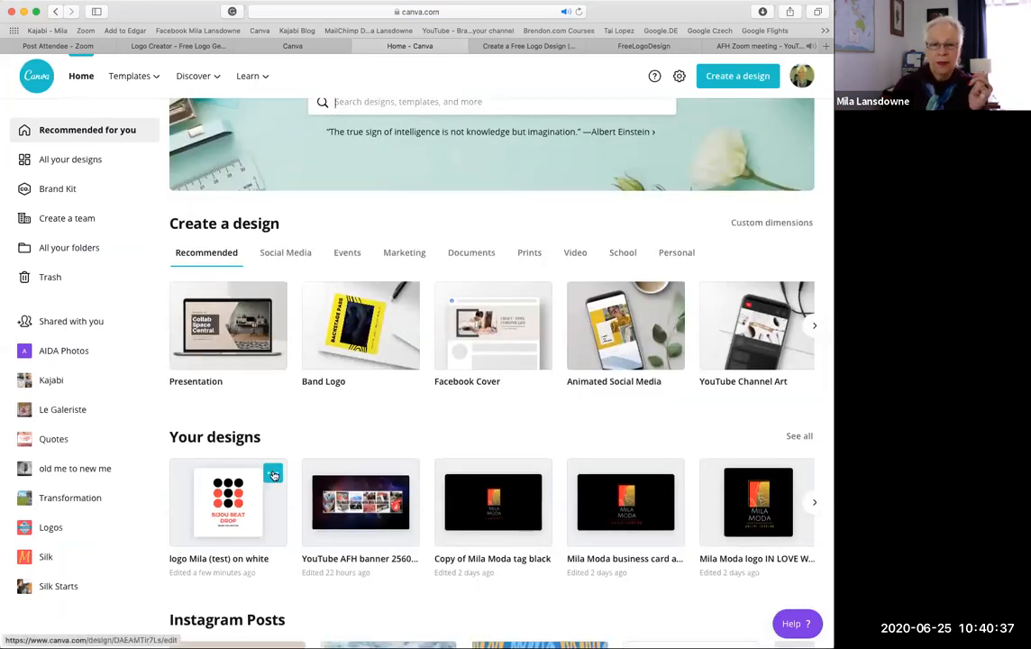
{"action": "left_click", "coordinate": [273, 475]}
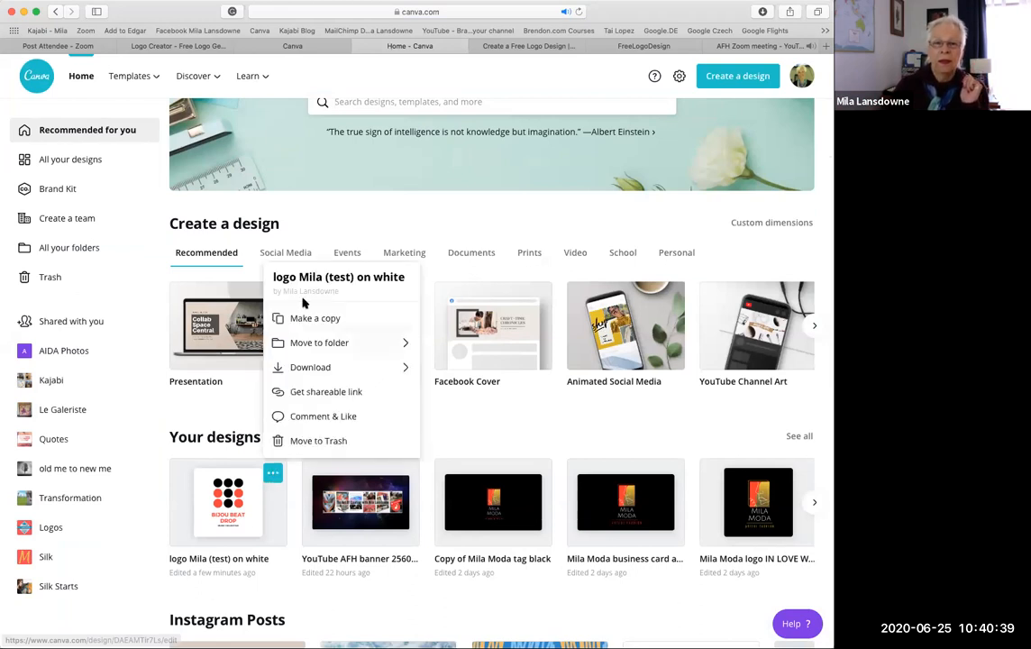
{"action": "left_click", "coordinate": [305, 318]}
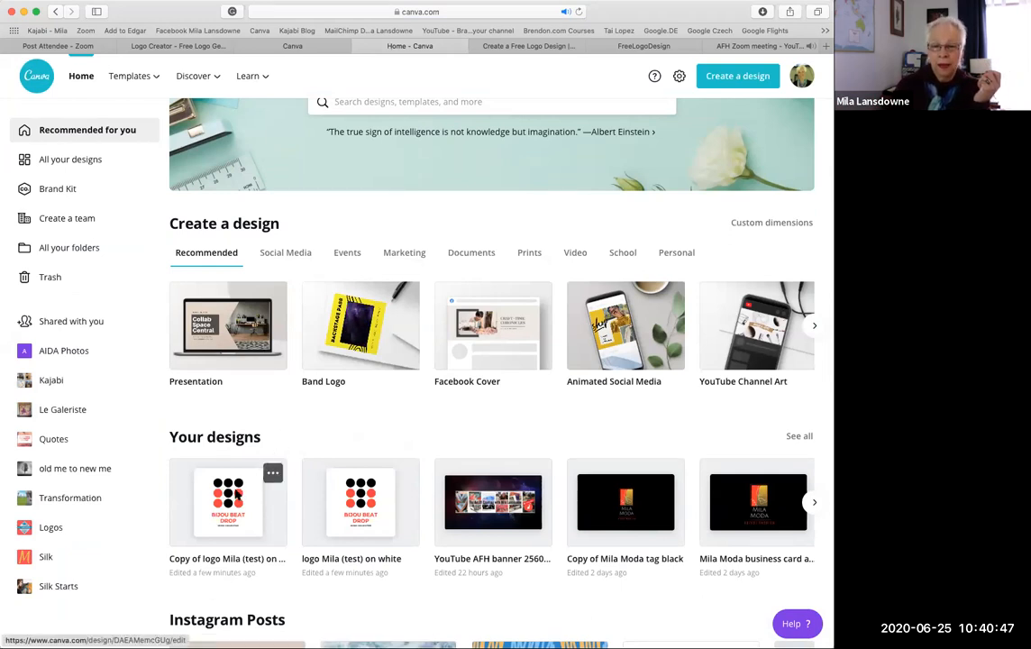
{"action": "left_click", "coordinate": [237, 495]}
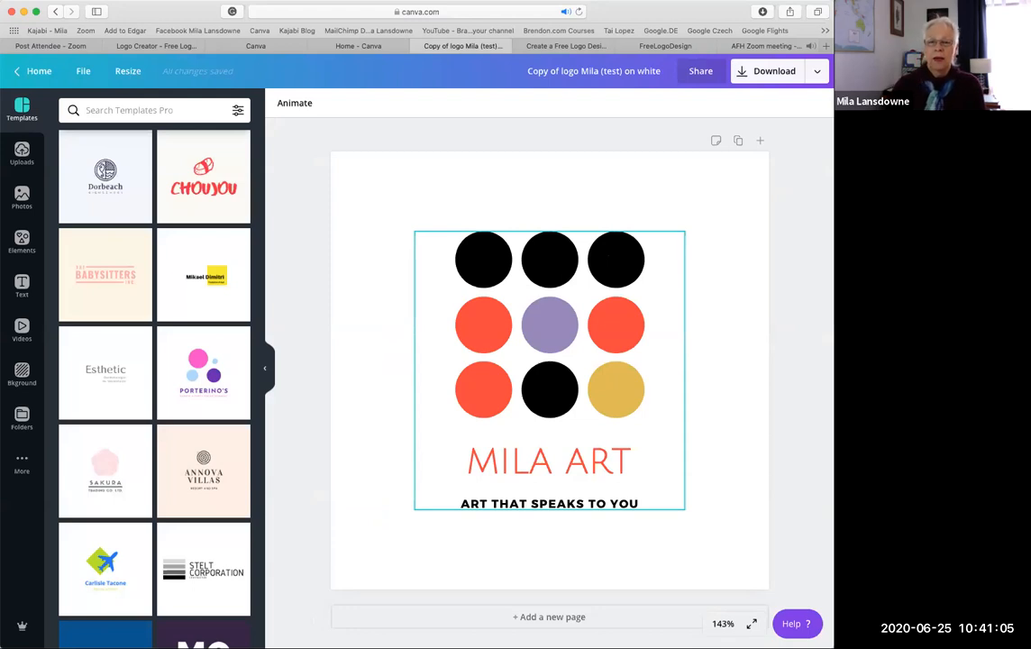
Recolor the first circle of the logo's upper row, trying the brand off-white and settling on the brand light grey.
{"action": "left_click", "coordinate": [483, 259]}
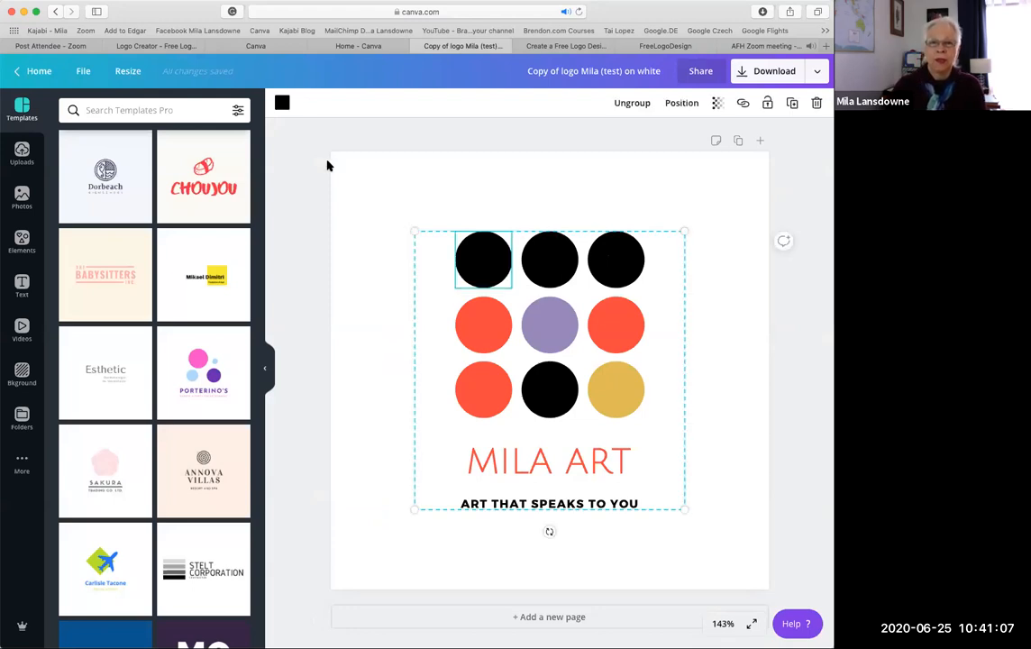
{"action": "left_click", "coordinate": [282, 104]}
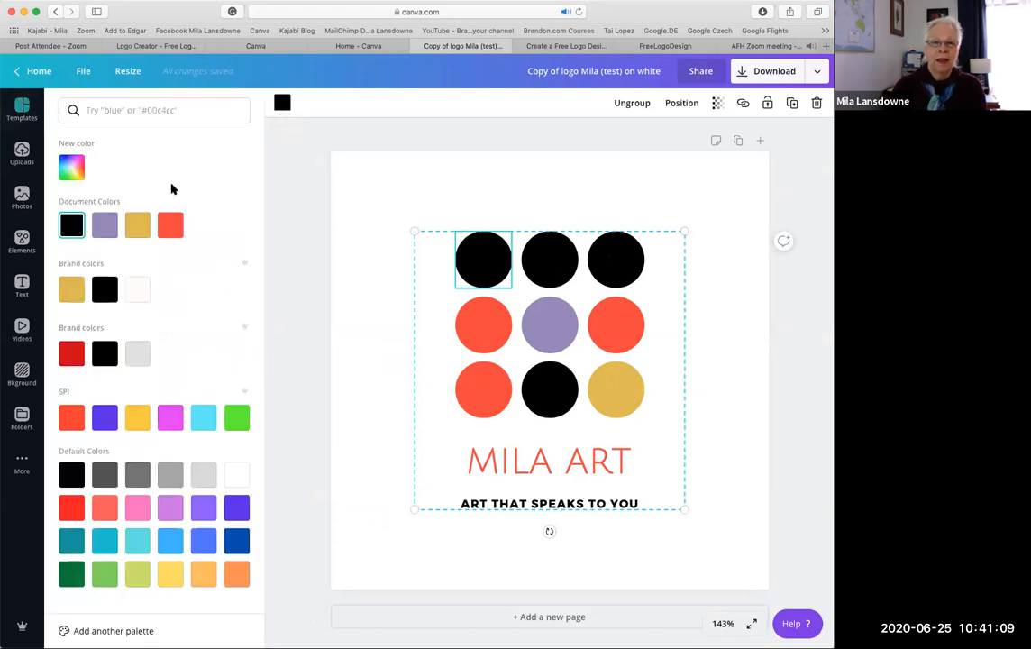
{"action": "left_click", "coordinate": [138, 290]}
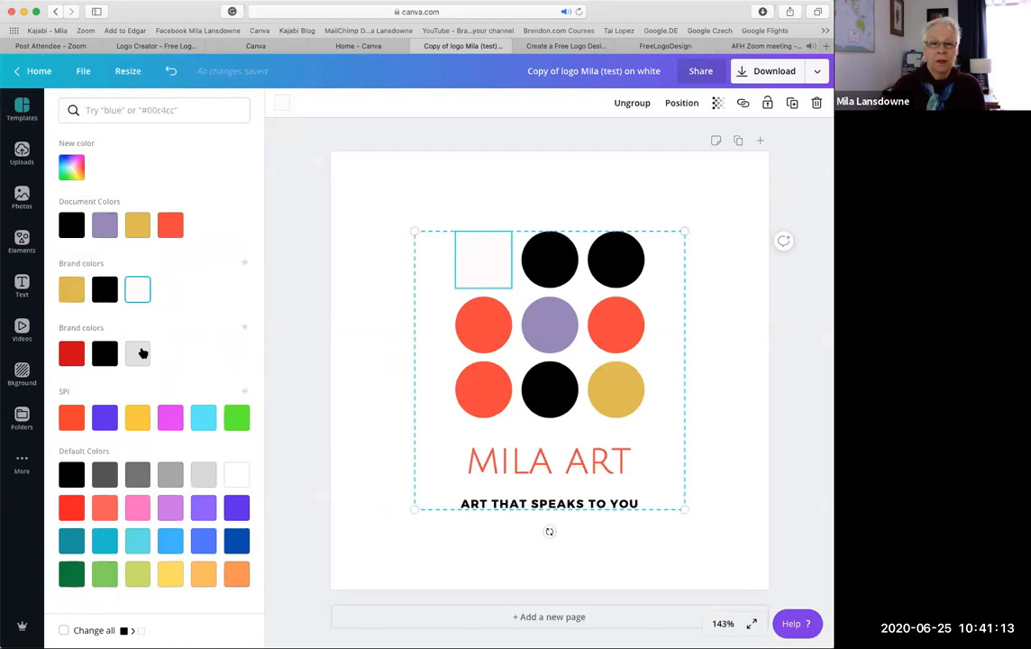
{"action": "left_click", "coordinate": [138, 354]}
{"action": "left_click", "coordinate": [550, 260]}
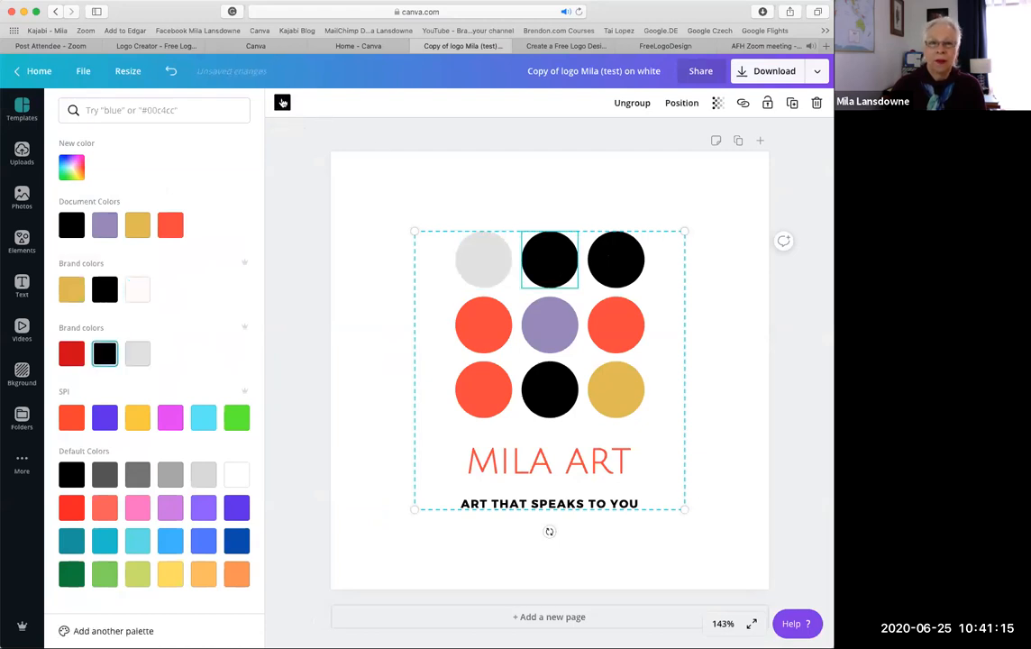
{"action": "left_click", "coordinate": [282, 102]}
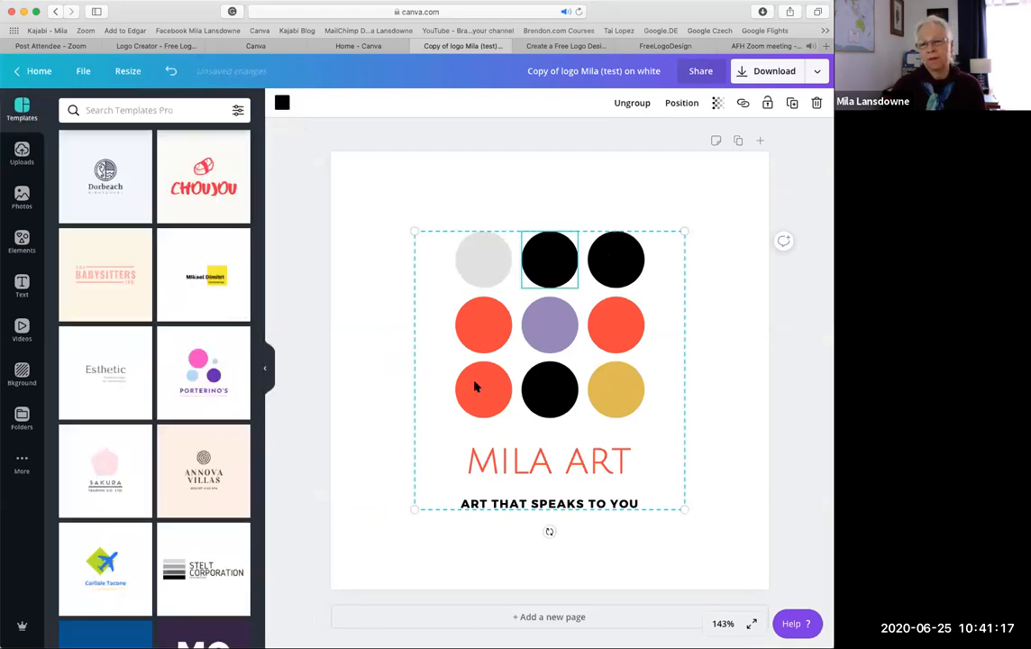
Change the tagline ART THAT SPEAKS TO YOU to light grey and deselect it.
{"action": "left_click", "coordinate": [495, 503]}
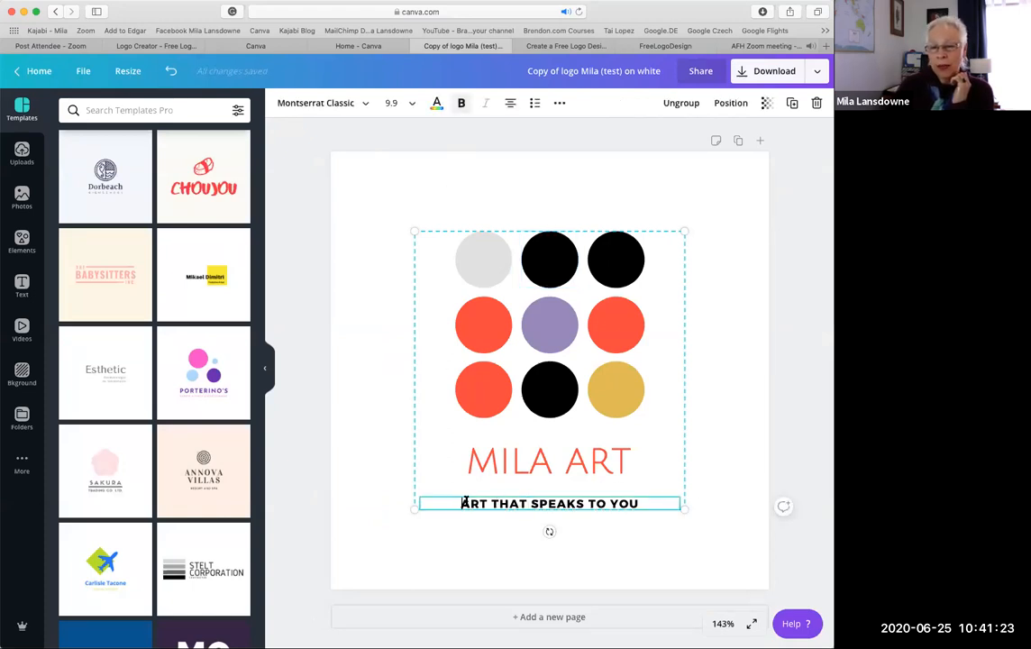
{"action": "left_click_drag", "start_coordinate": [463, 502], "coordinate": [657, 493]}
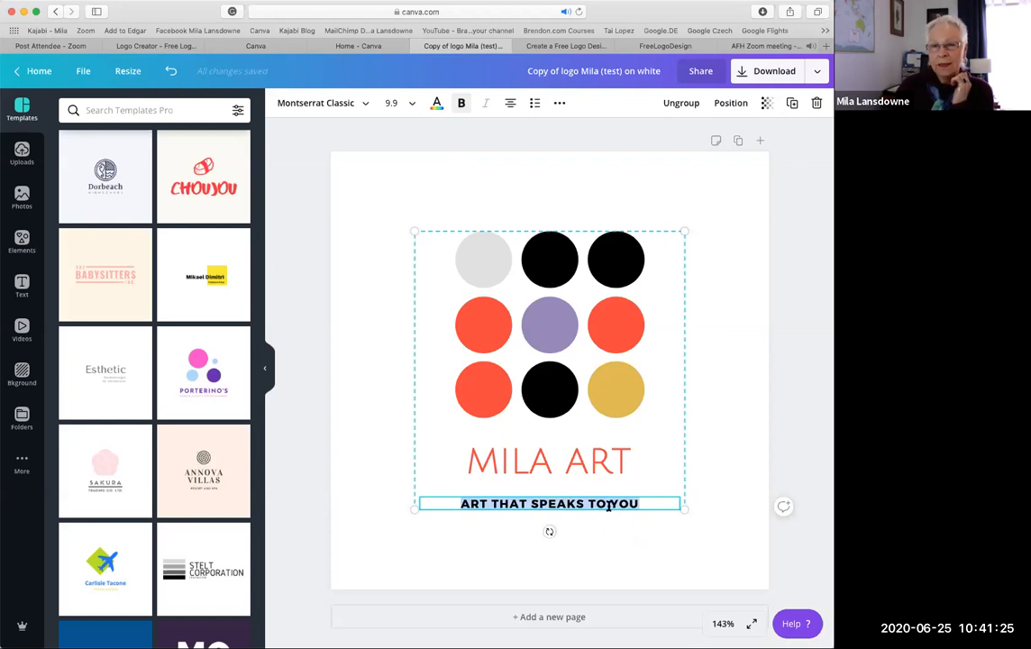
{"action": "left_click", "coordinate": [437, 106]}
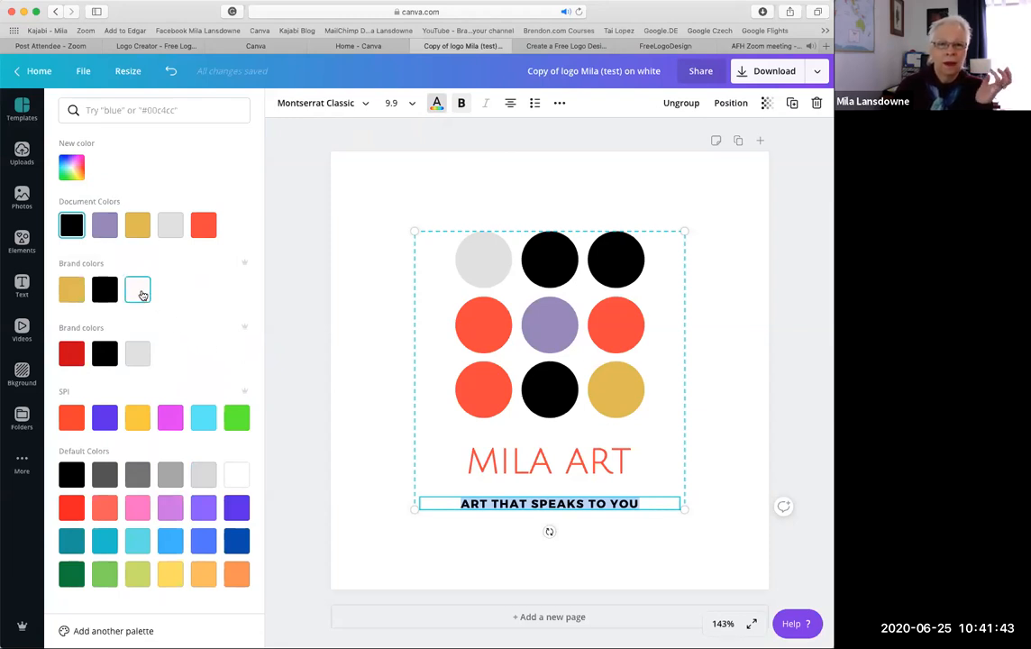
{"action": "left_click", "coordinate": [362, 373]}
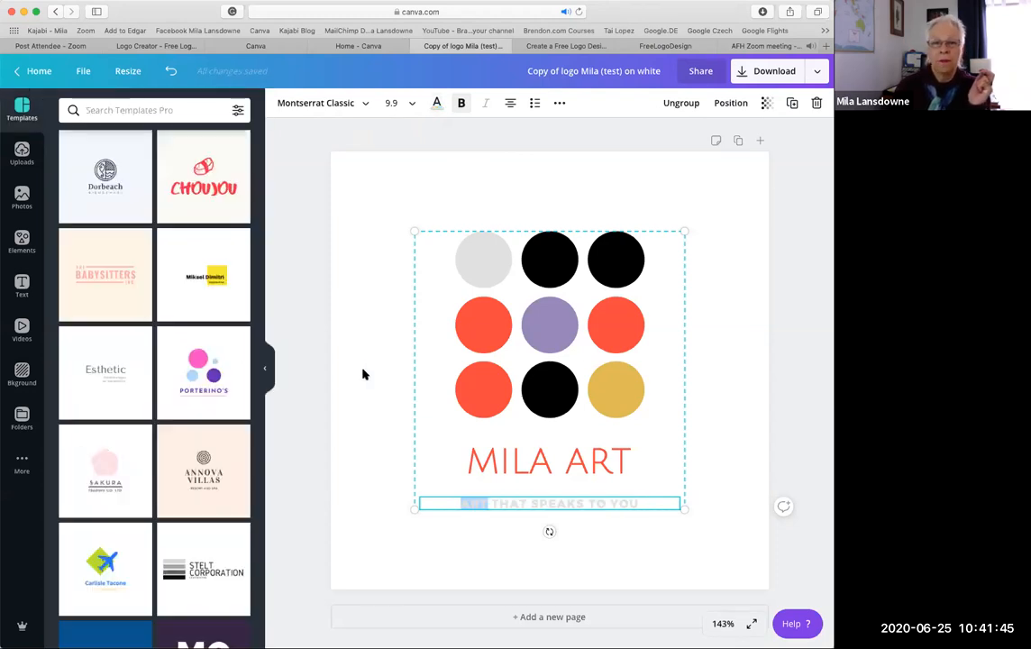
{"action": "left_click", "coordinate": [370, 283]}
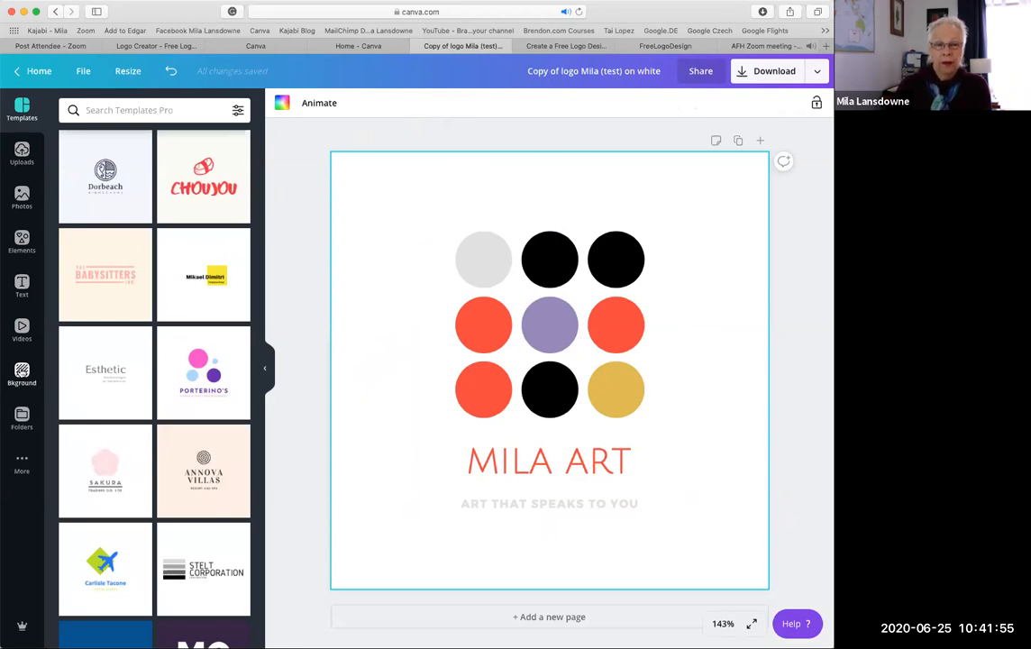
Set the logo's background to solid black.
{"action": "left_click", "coordinate": [22, 372]}
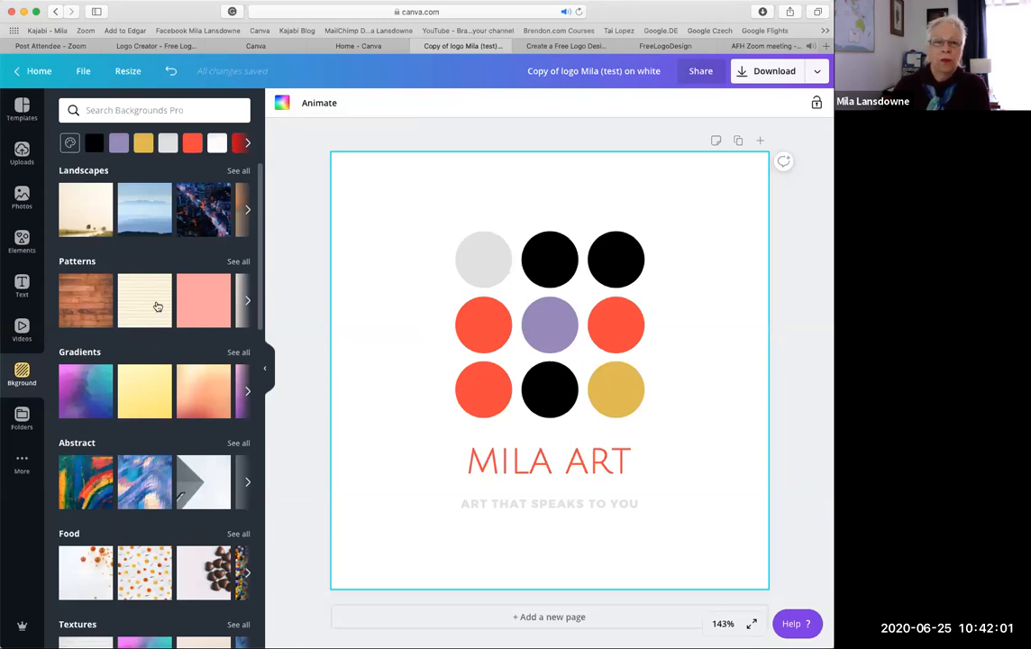
{"action": "left_click", "coordinate": [93, 144]}
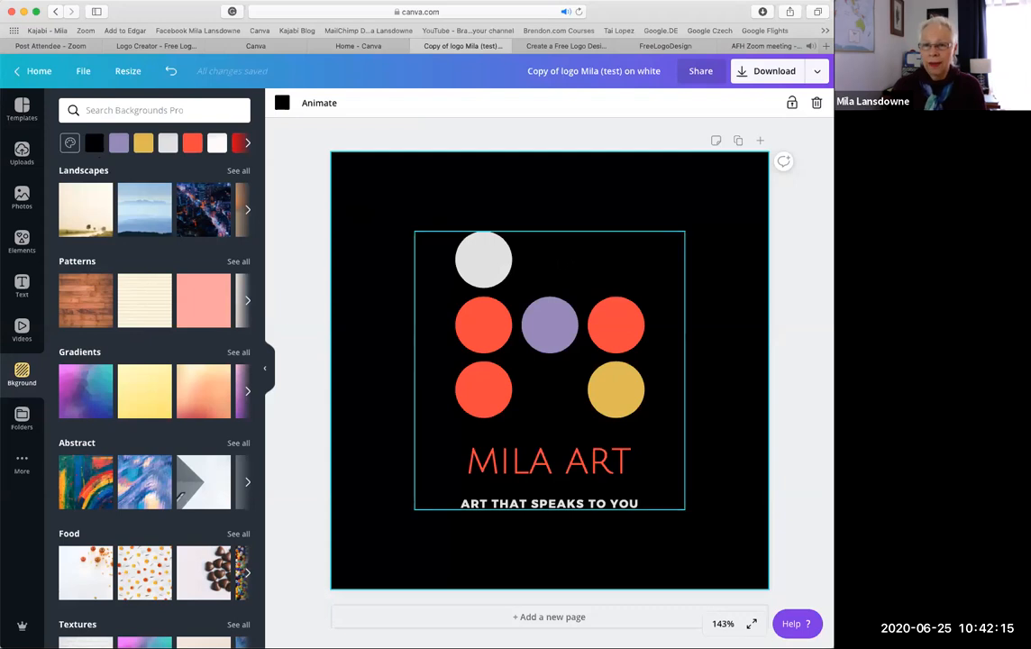
Recolor the two black circles in the upper row, the middle one brand gold and the last one coral red, and deselect them.
{"action": "left_click", "coordinate": [550, 259]}
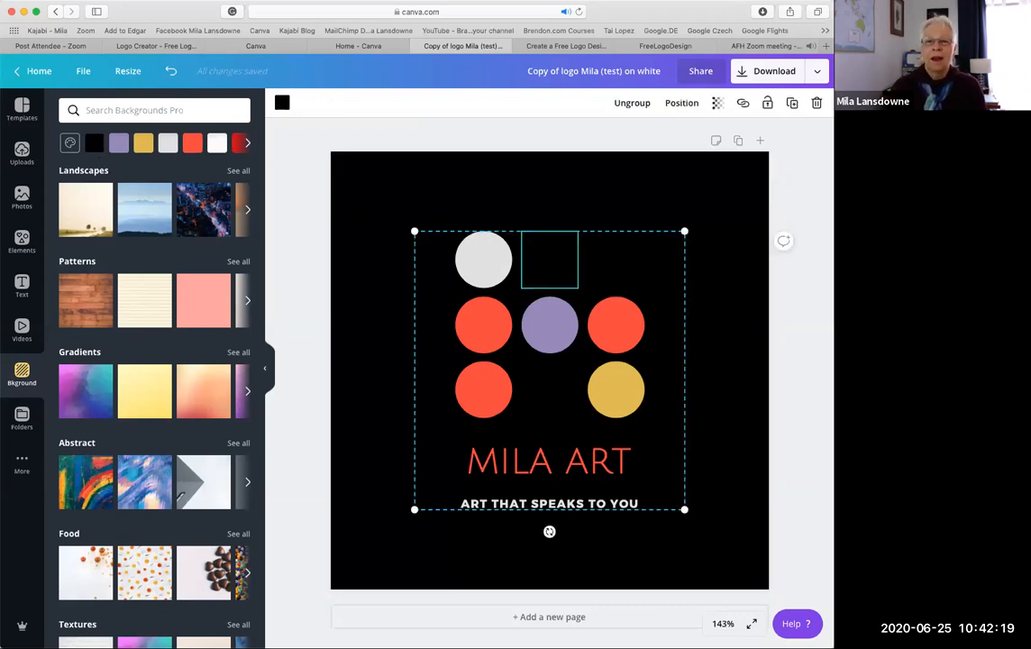
{"action": "left_click", "coordinate": [282, 102]}
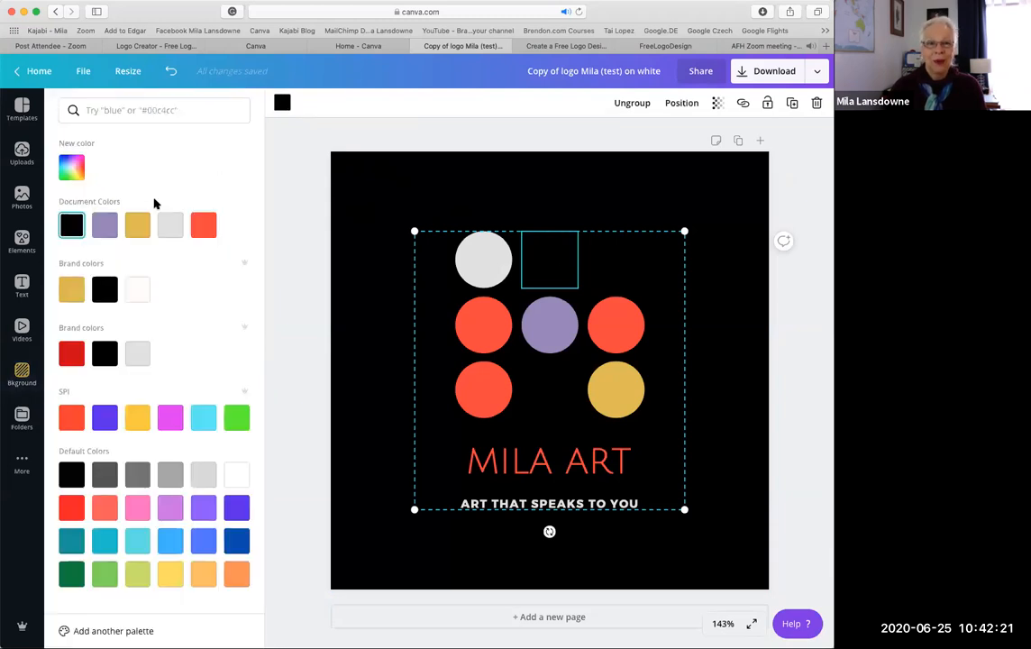
{"action": "left_click", "coordinate": [71, 288]}
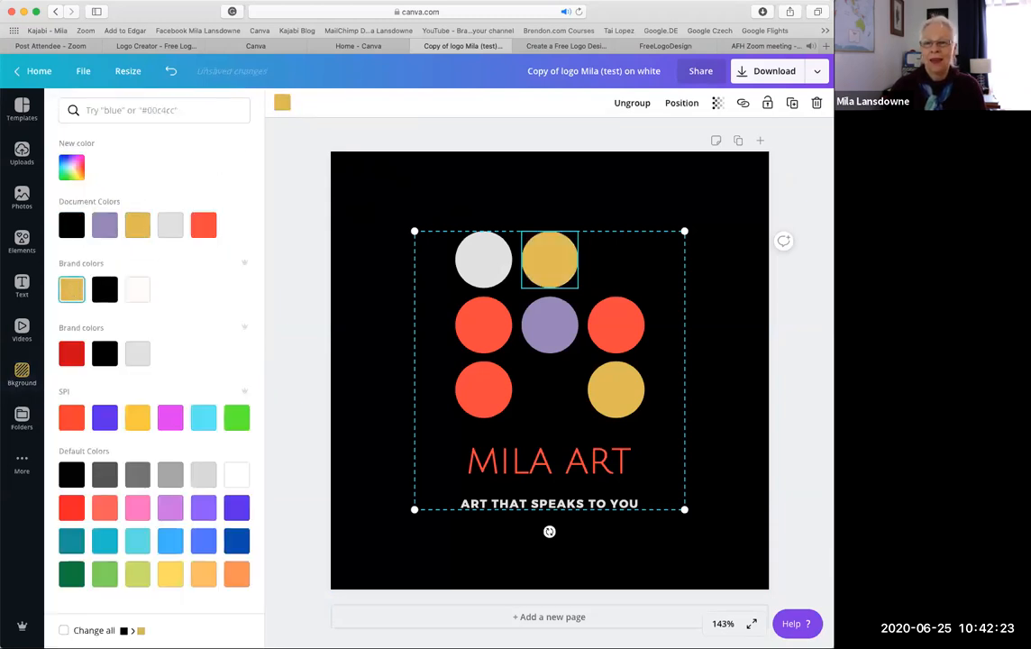
{"action": "left_click", "coordinate": [616, 260]}
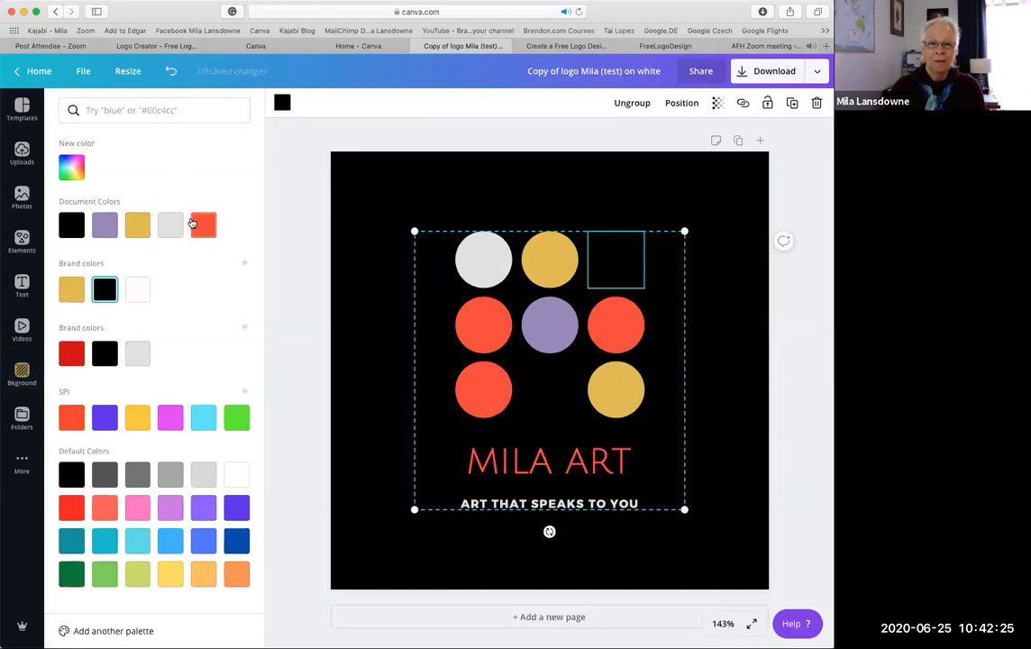
{"action": "left_click", "coordinate": [204, 225]}
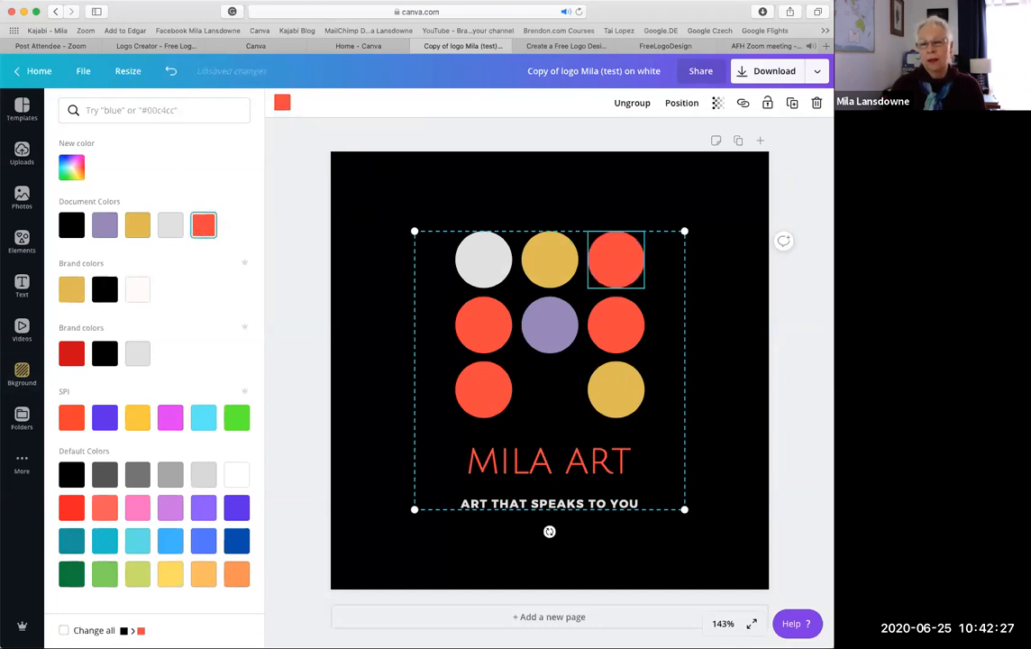
{"action": "left_click", "coordinate": [22, 374]}
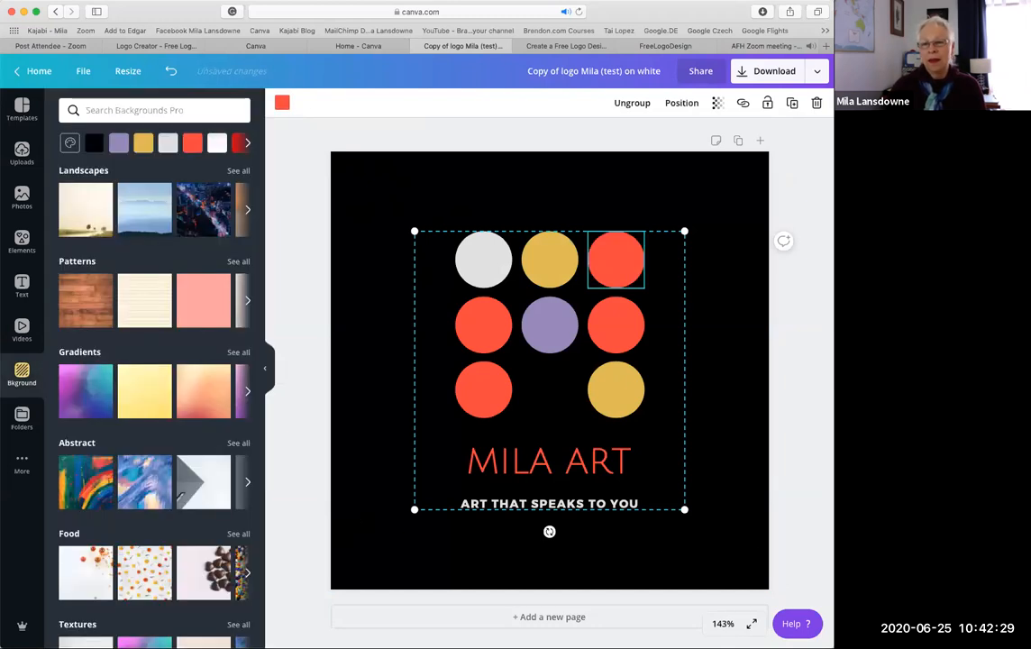
{"action": "left_click", "coordinate": [536, 183]}
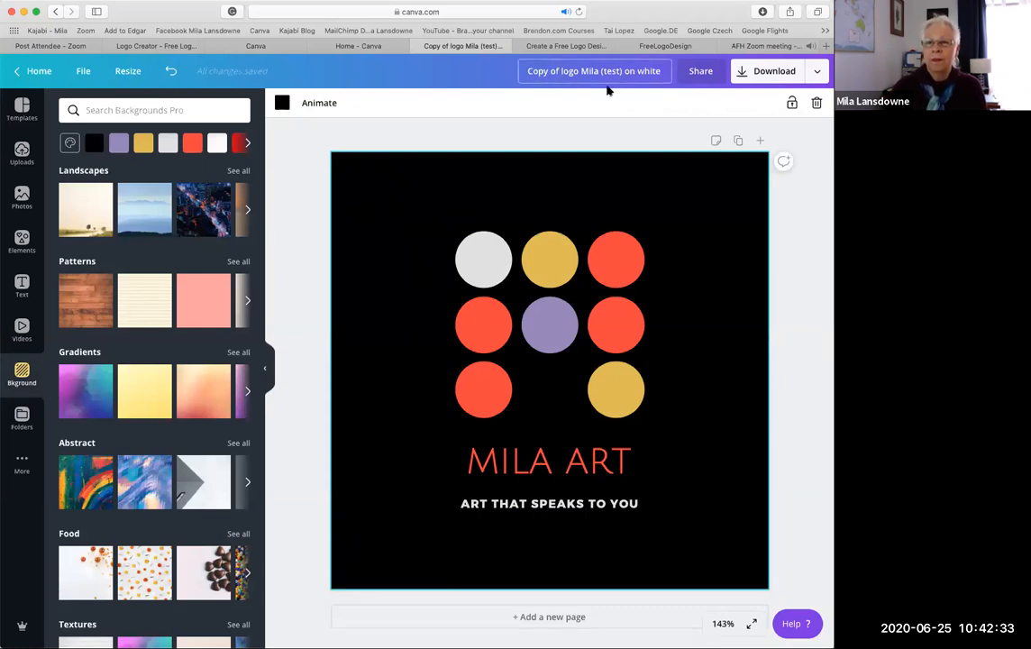
Rename the copied design as "logo Mila (test) on black".
{"action": "key", "text": "BackSpace"}
{"action": "key", "text": "BackSpace"}
{"action": "key", "text": "BackSpace"}
{"action": "key", "text": "BackSpace"}
{"action": "key", "text": "BackSpace"}
{"action": "key", "text": "BackSpace"}
{"action": "key", "text": "BackSpace"}
{"action": "key", "text": "BackSpace"}
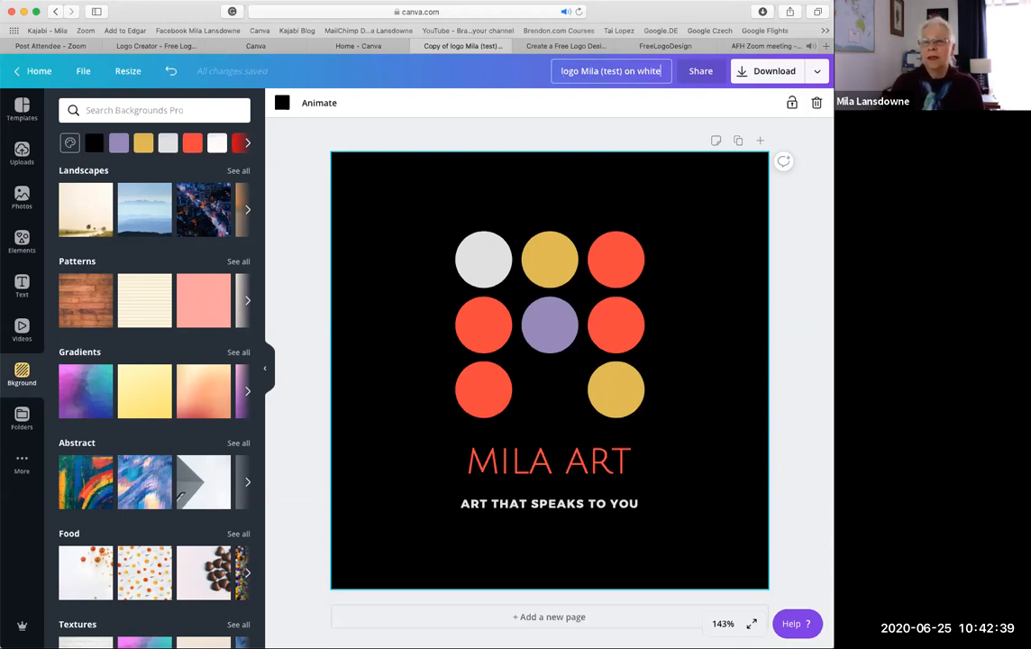
{"action": "key", "text": "BackSpace"}
{"action": "key", "text": "BackSpace"}
{"action": "key", "text": "BackSpace"}
{"action": "key", "text": "BackSpace"}
{"action": "key", "text": "BackSpace"}
{"action": "key", "text": "BackSpace"}
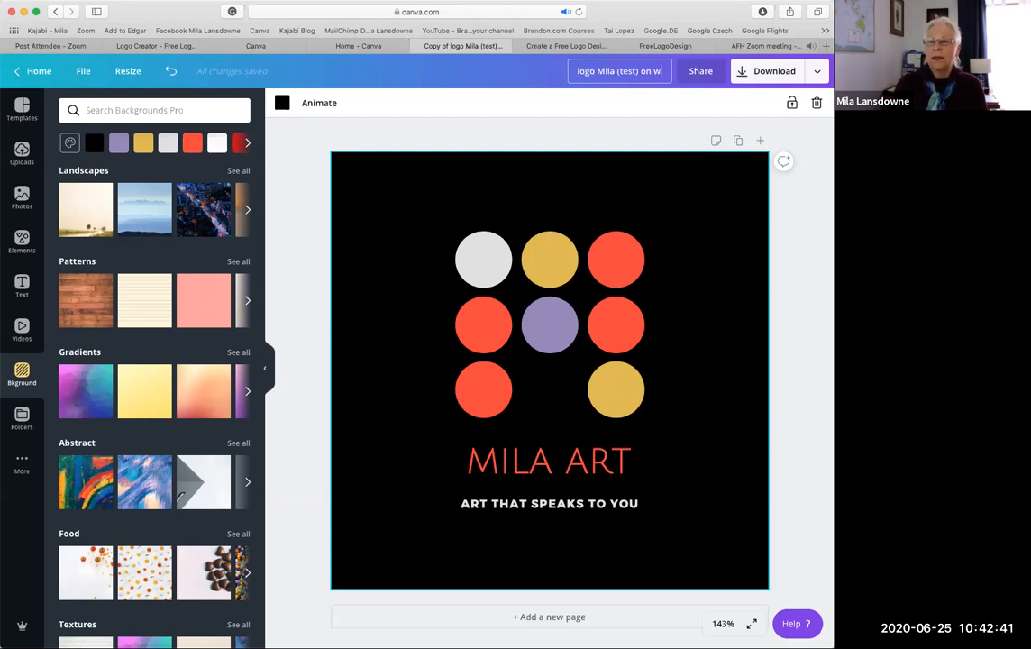
{"action": "type", "text": "black"}
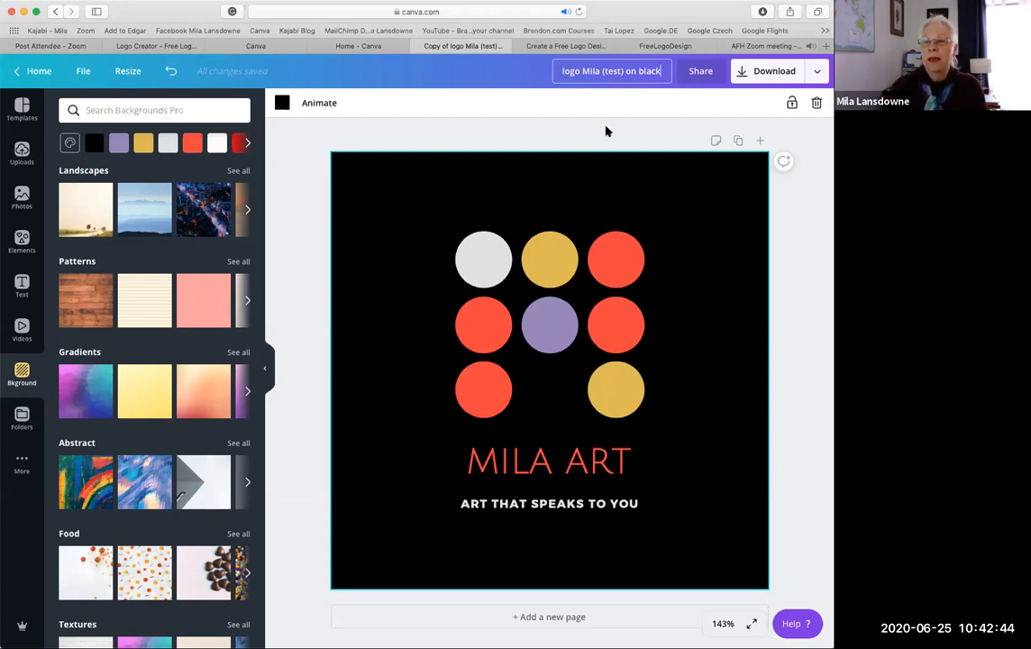
{"action": "key", "text": "Return"}
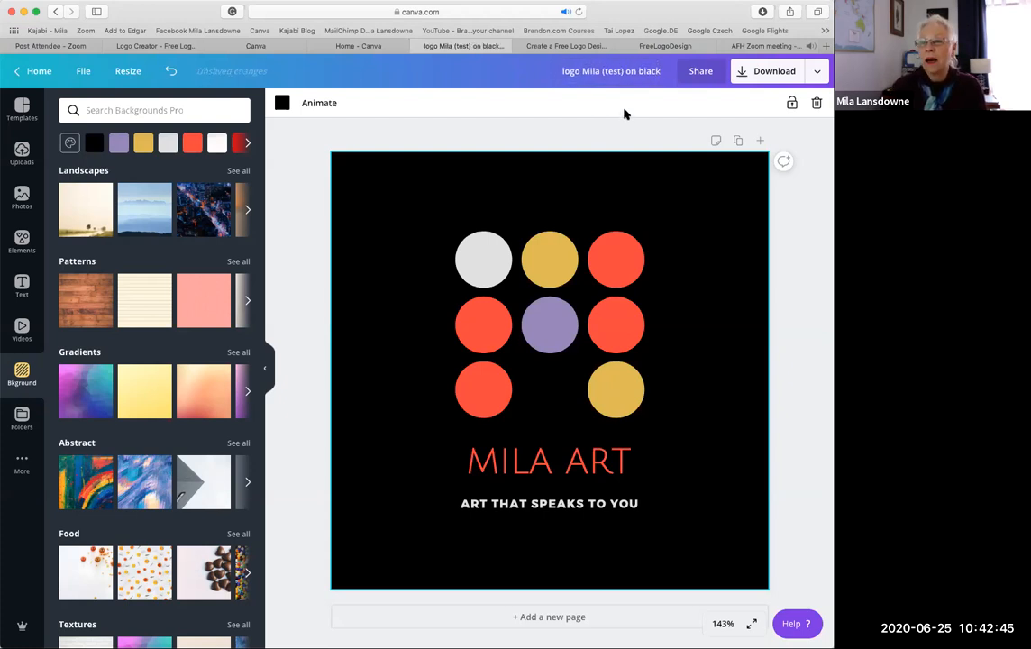
Review the download options for file type, size and transparent background, and close them without downloading.
{"action": "left_click", "coordinate": [766, 74]}
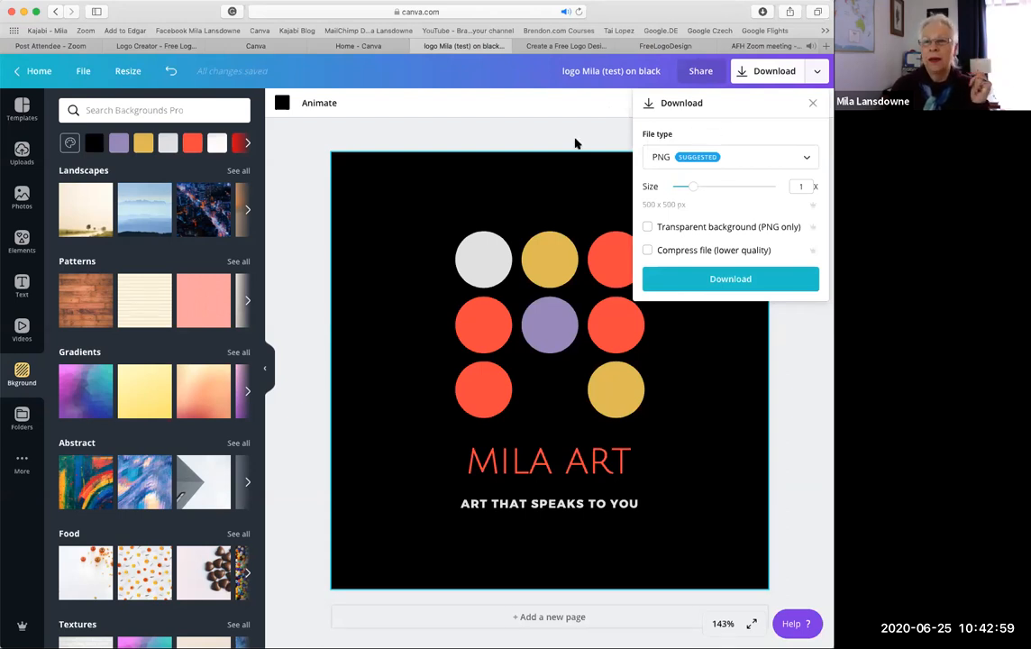
{"action": "left_click", "coordinate": [517, 135]}
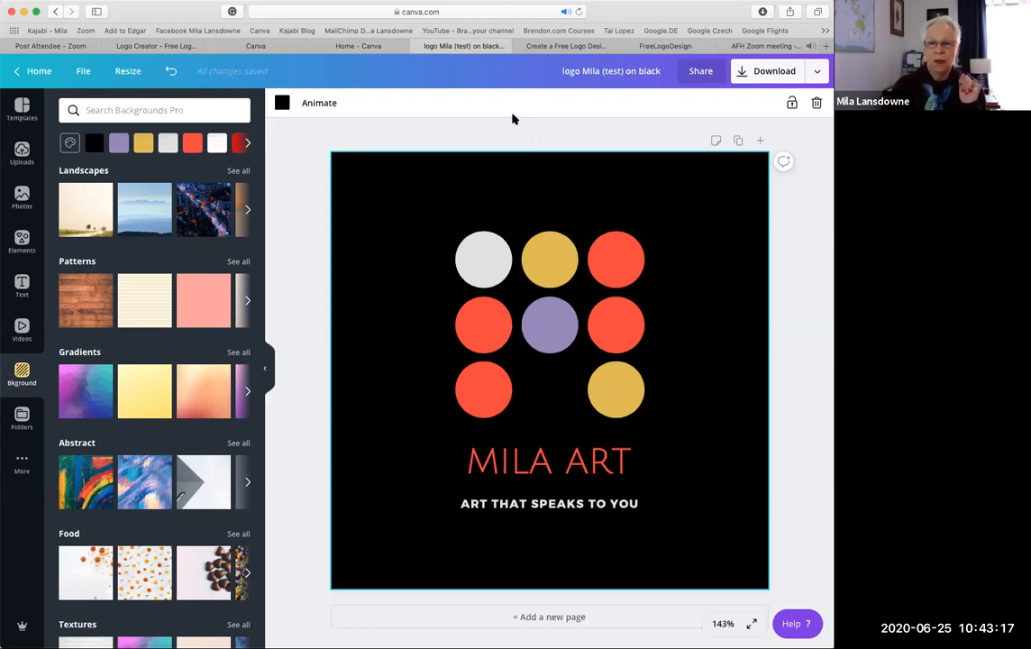
Return to the Canva home page, duplicate the design "logo Mila (test) on black" and open the copy for editing.
{"action": "left_click", "coordinate": [30, 72]}
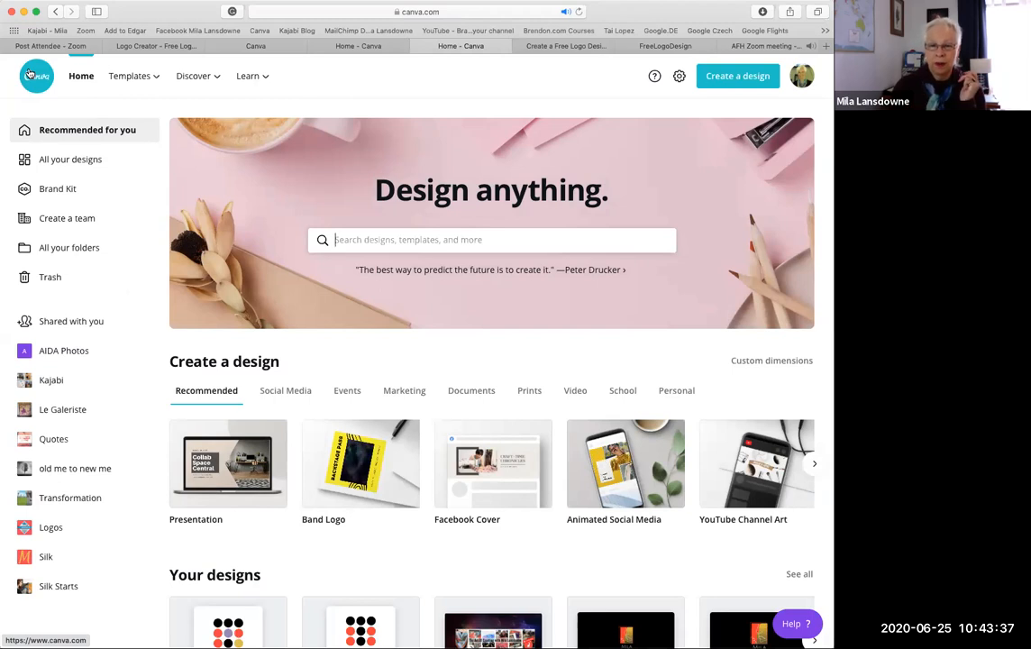
{"action": "scroll", "coordinate": [280, 296], "scroll_direction": "down", "scroll_amount": 1}
{"action": "scroll", "coordinate": [280, 296], "scroll_direction": "down", "scroll_amount": 5}
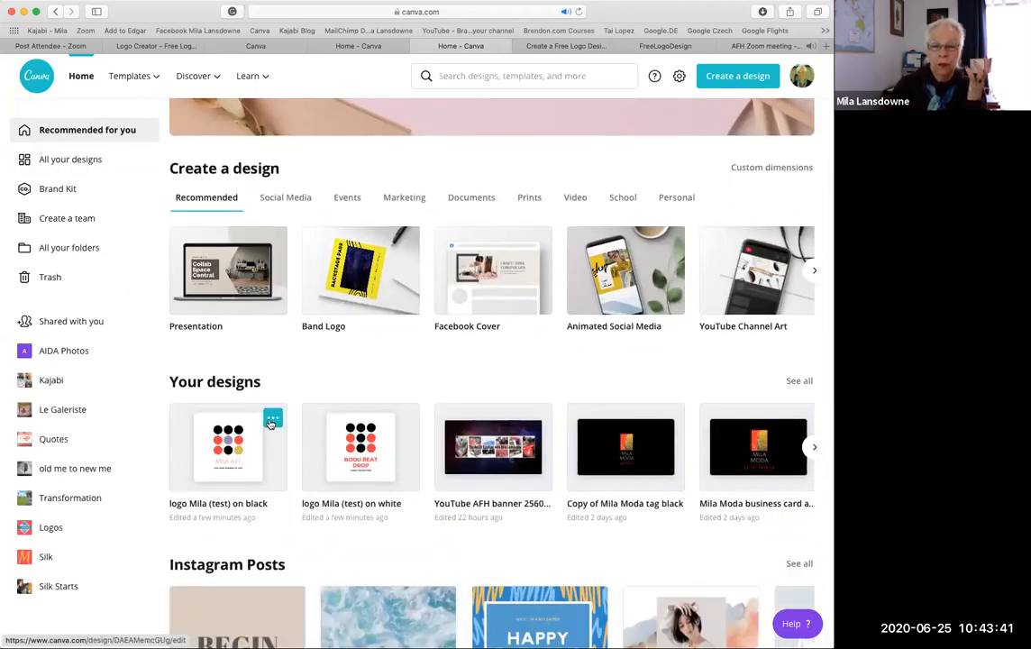
{"action": "left_click", "coordinate": [272, 420]}
{"action": "left_click", "coordinate": [307, 489]}
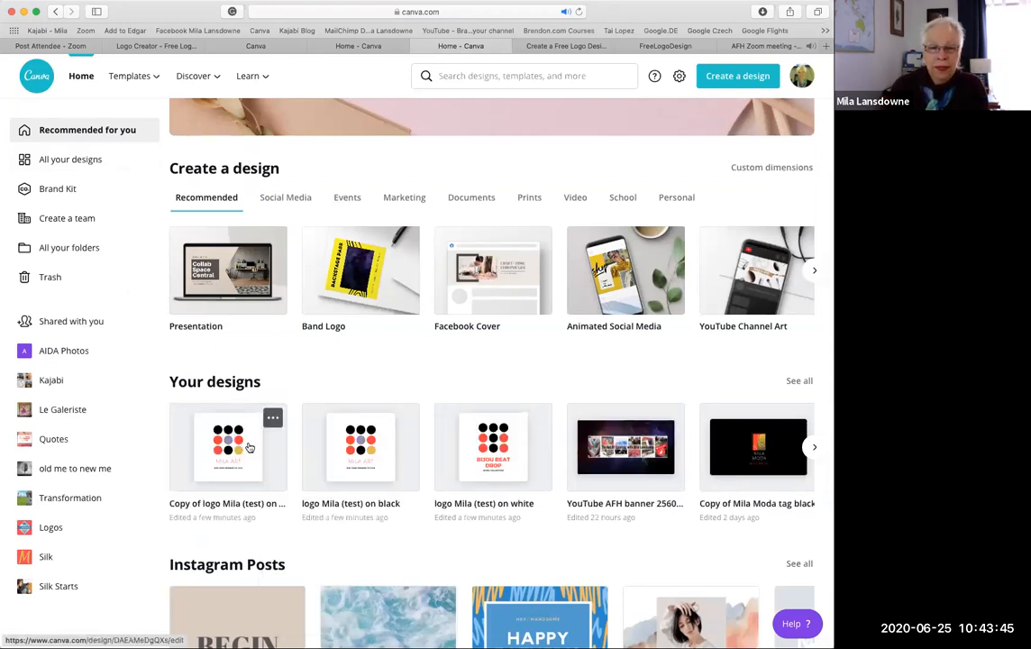
{"action": "left_click", "coordinate": [245, 451]}
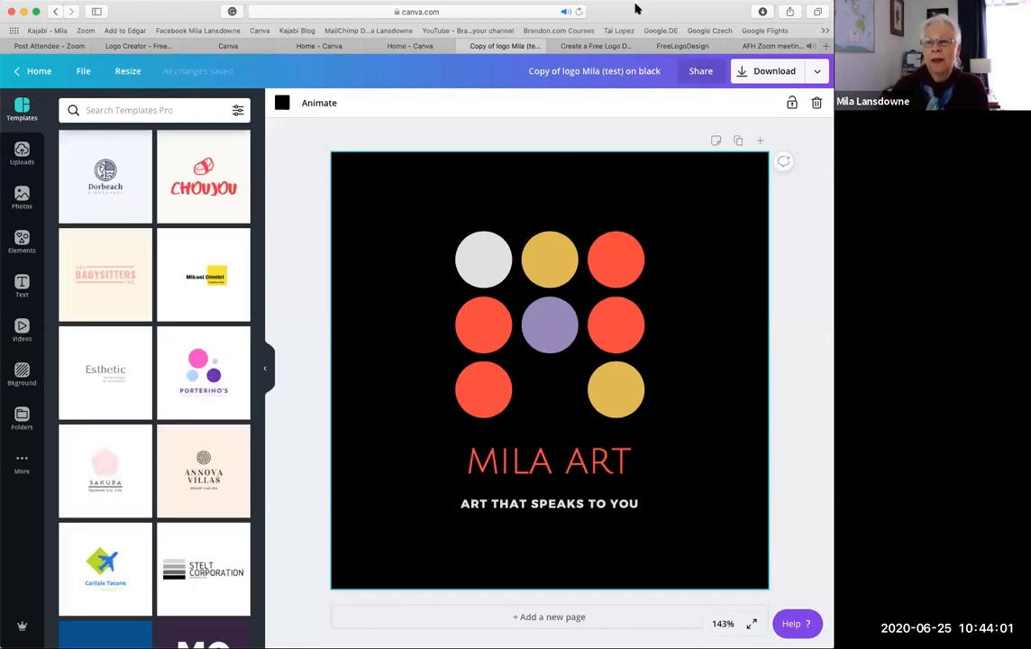
Delete the black background from the copied logo, and review its download options without downloading.
{"action": "left_click", "coordinate": [817, 103]}
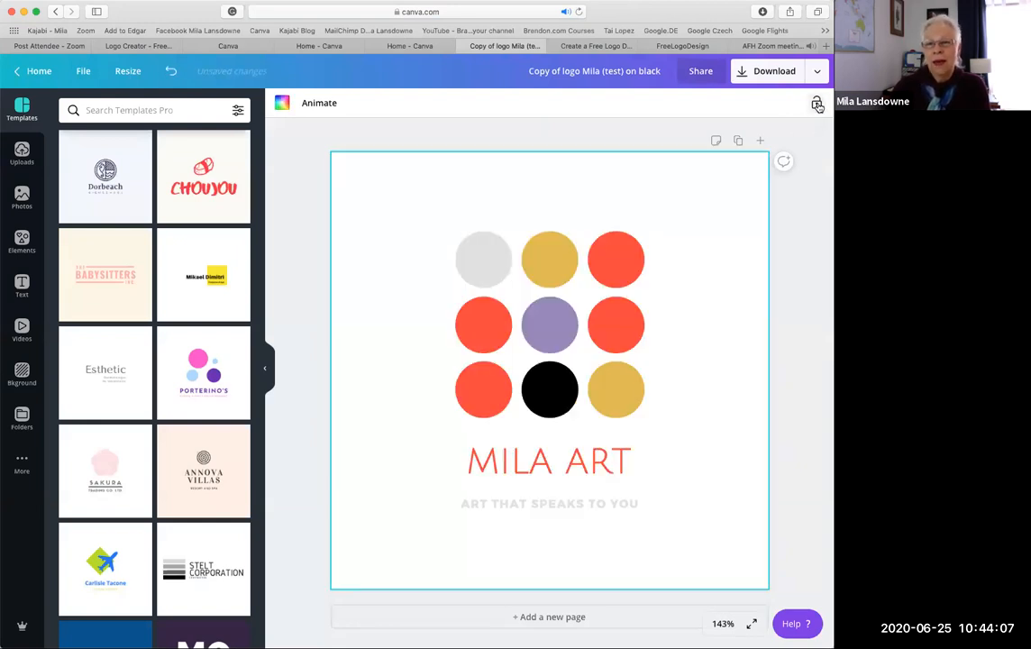
{"action": "left_click", "coordinate": [744, 74]}
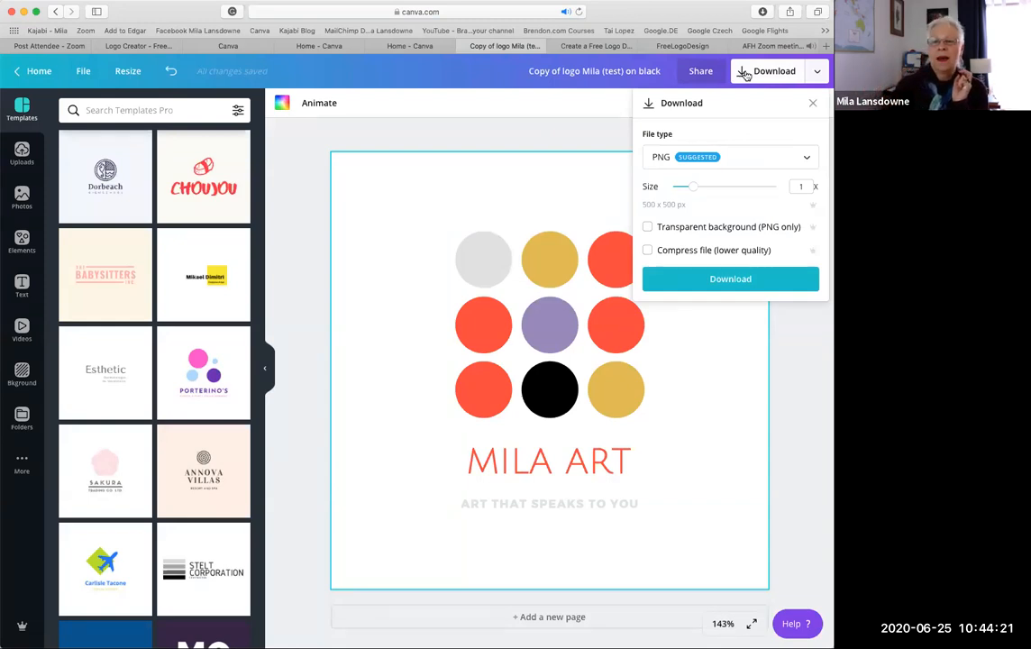
{"action": "left_click", "coordinate": [796, 326]}
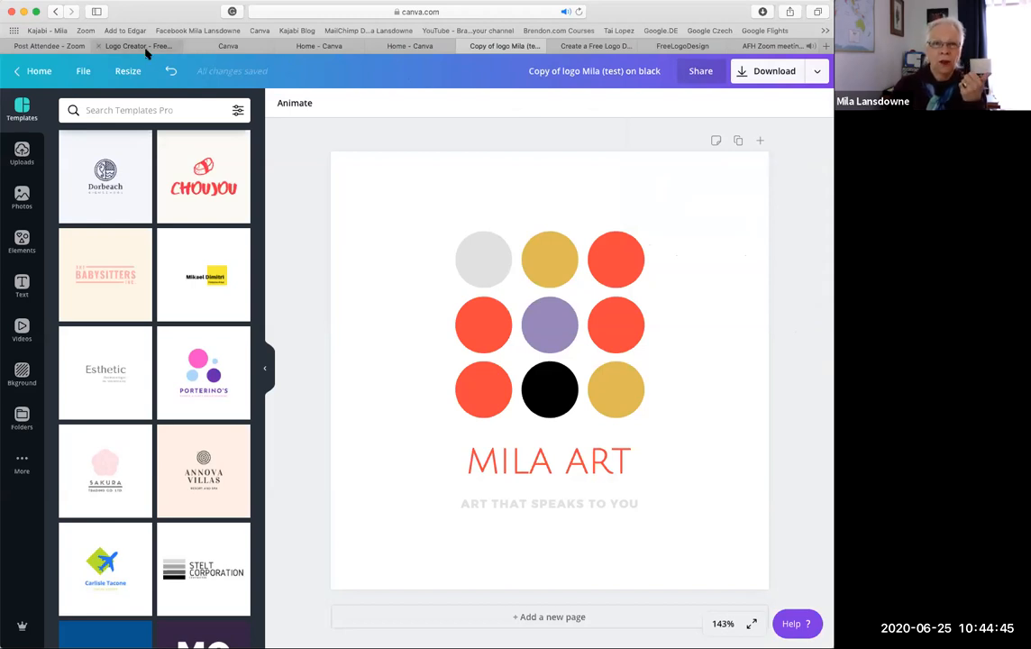
Revisit the GraphicSprings logo maker page and examine the download and pricing options for the finished logo on FreeLogoDesign.
{"action": "left_click", "coordinate": [578, 50]}
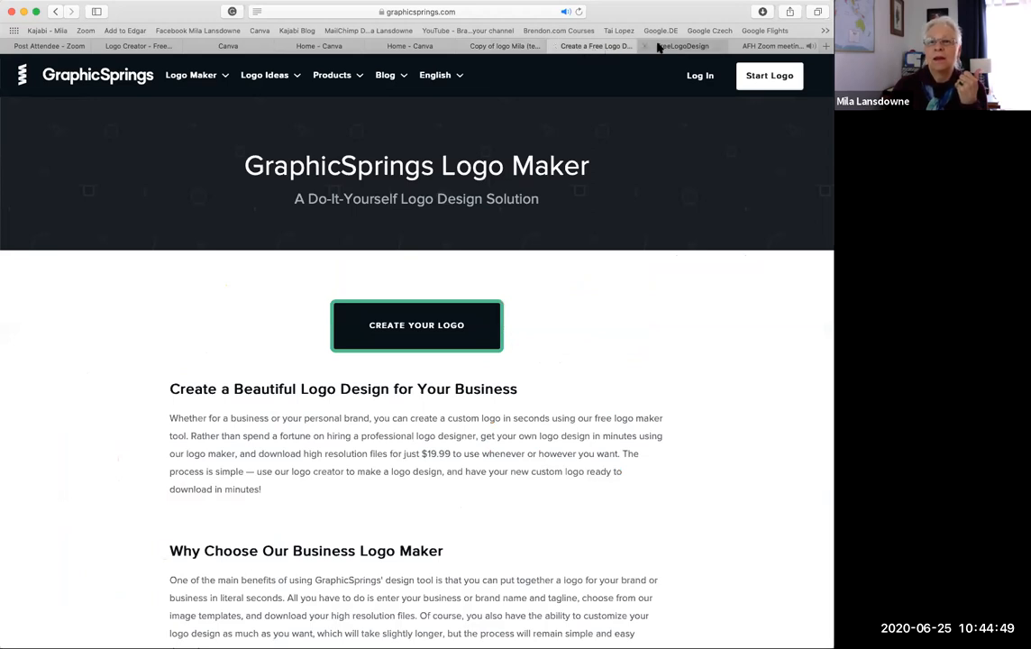
{"action": "left_click", "coordinate": [659, 46]}
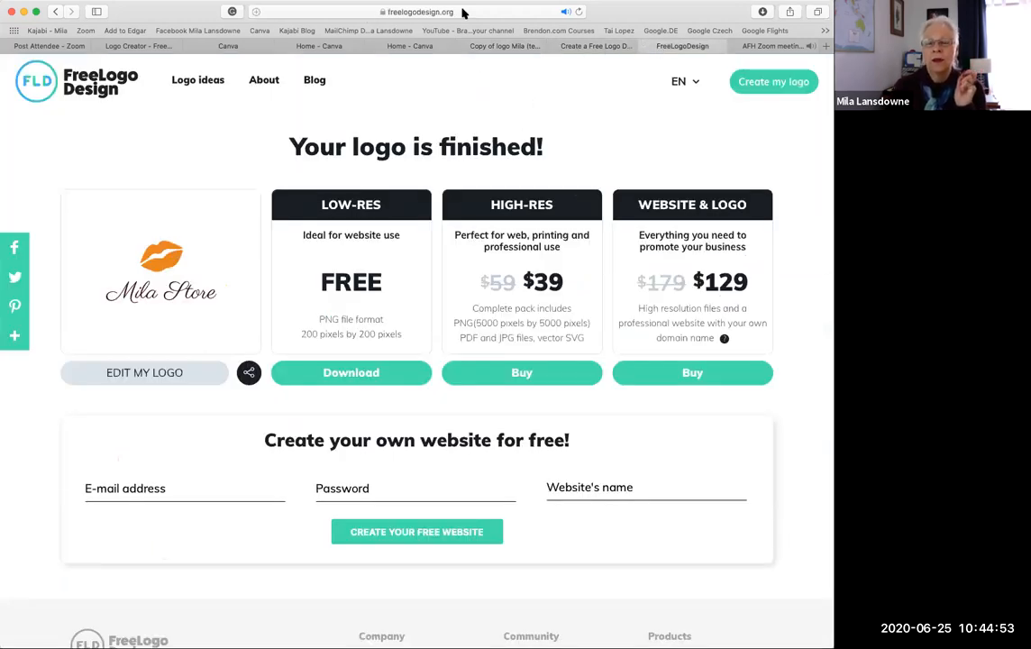
{"action": "scroll", "coordinate": [539, 188], "scroll_direction": "up", "scroll_amount": 1}
{"action": "scroll", "coordinate": [536, 191], "scroll_direction": "down", "scroll_amount": 1}
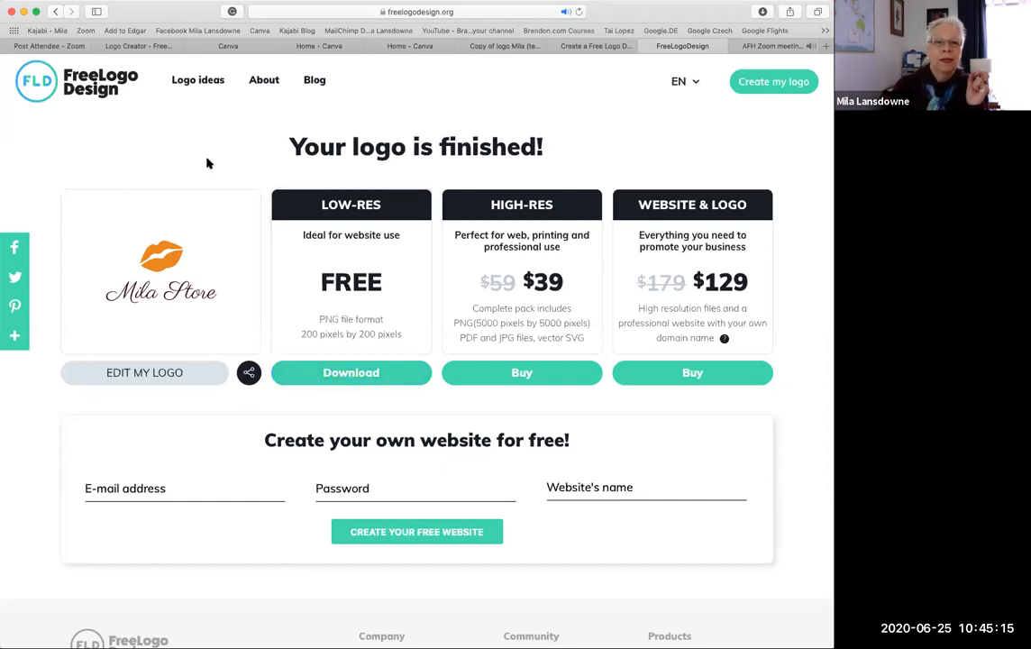
Switch to Hatchful, dismiss the notice above the saved logos, and go back to the Hatchful home page.
{"action": "left_click", "coordinate": [136, 48]}
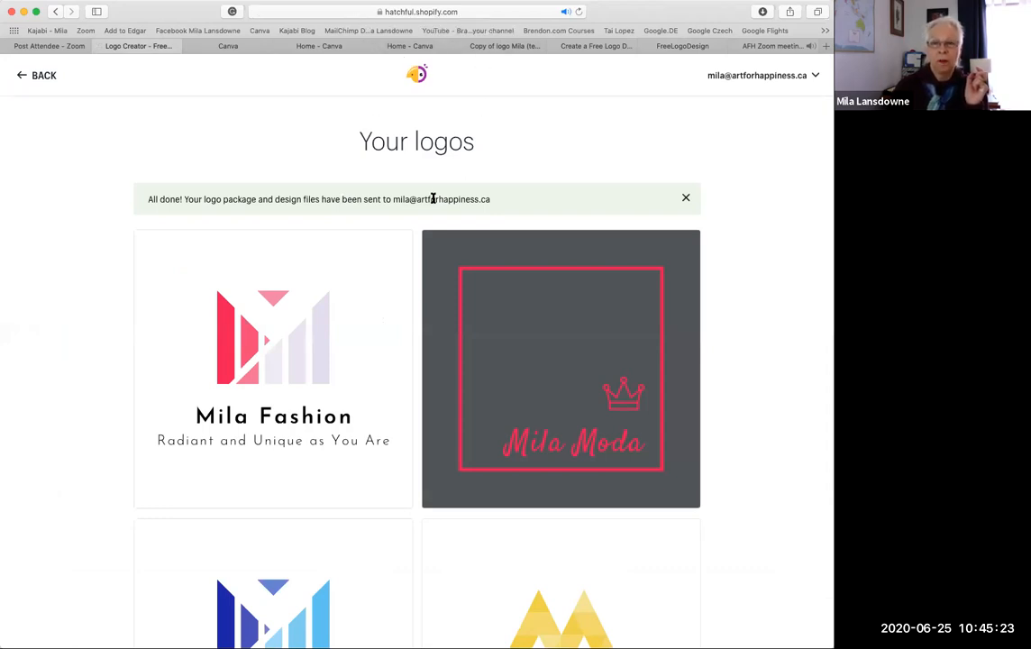
{"action": "left_click", "coordinate": [685, 201]}
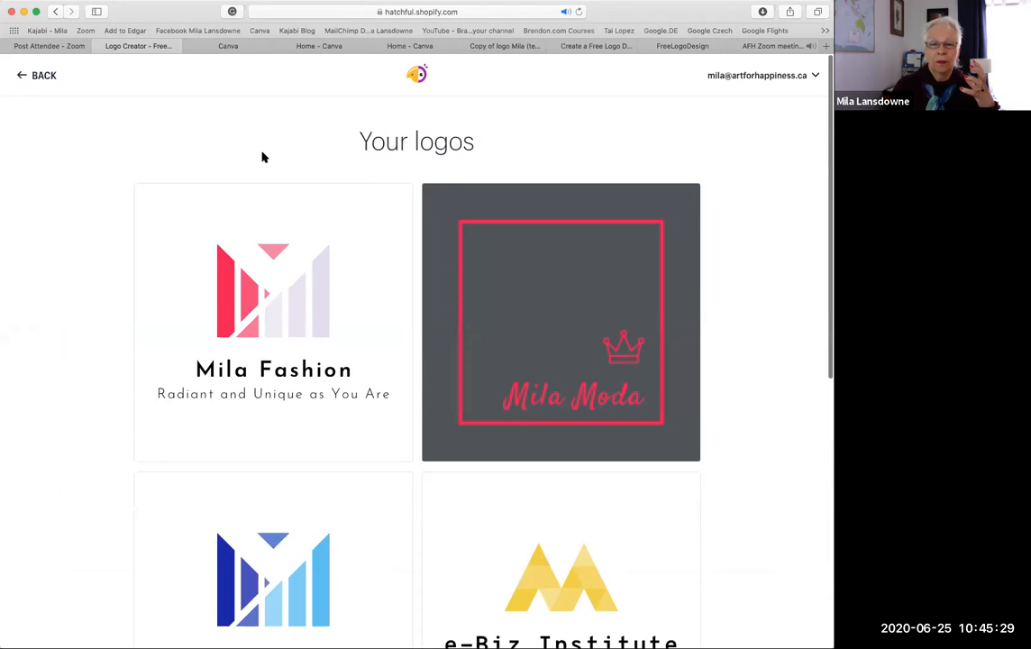
{"action": "left_click", "coordinate": [40, 74]}
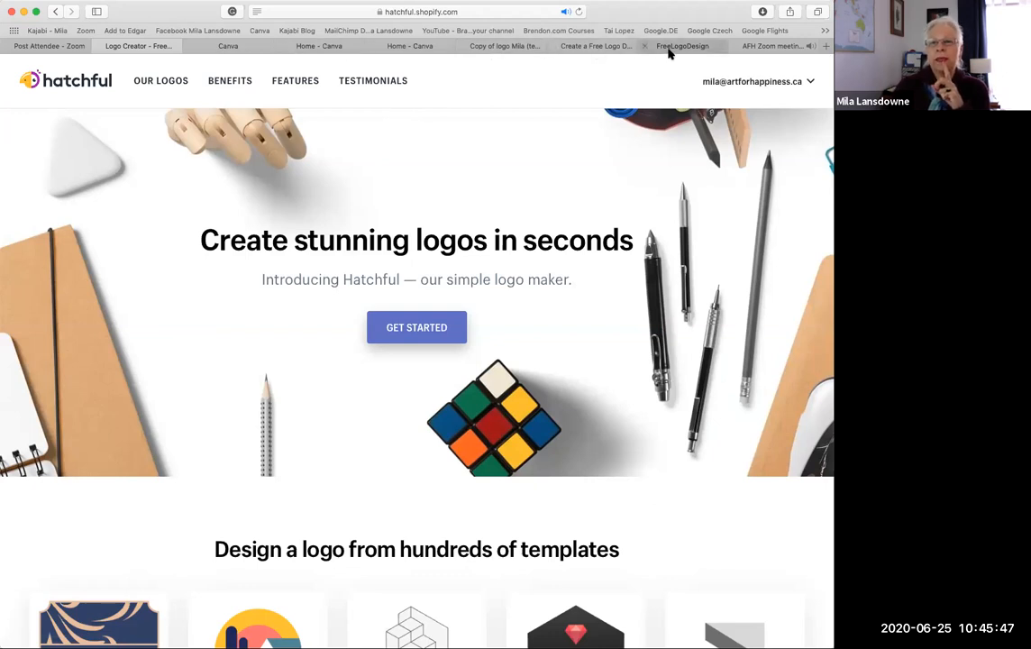
Look over the GraphicSprings page once more, and switch to the beginning of Canva's Band Logo template results.
{"action": "left_click", "coordinate": [605, 49]}
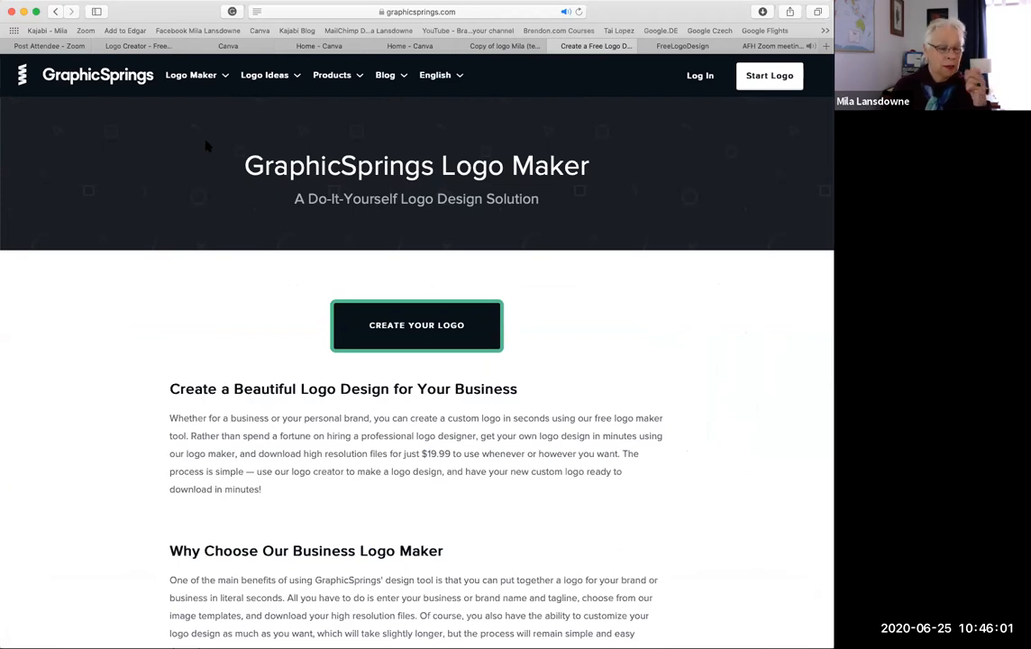
{"action": "mouse_move", "coordinate": [290, 76]}
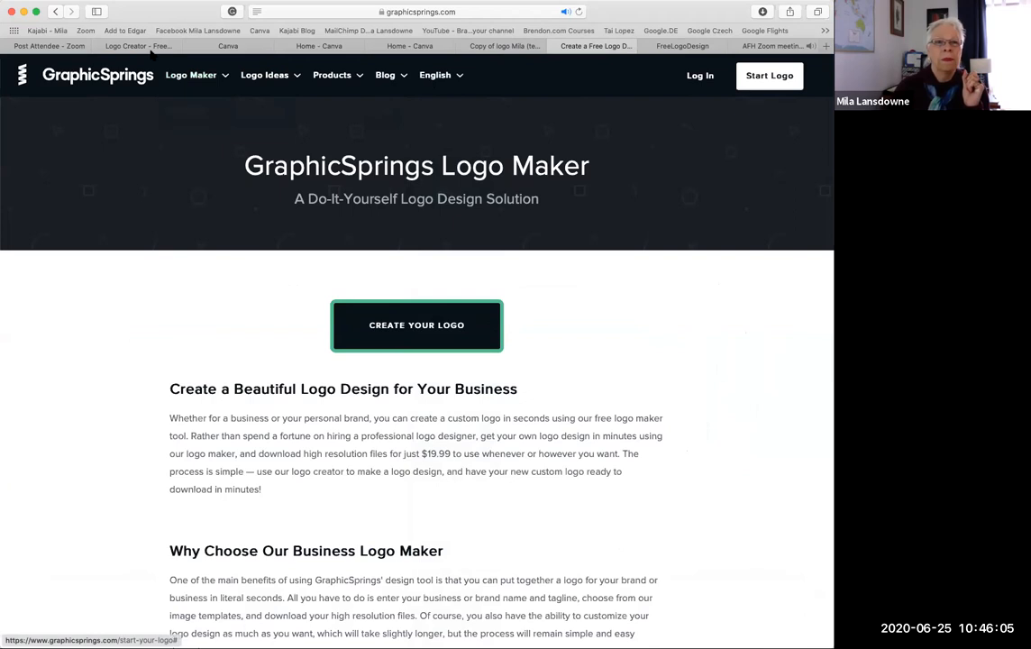
{"action": "left_click", "coordinate": [232, 46]}
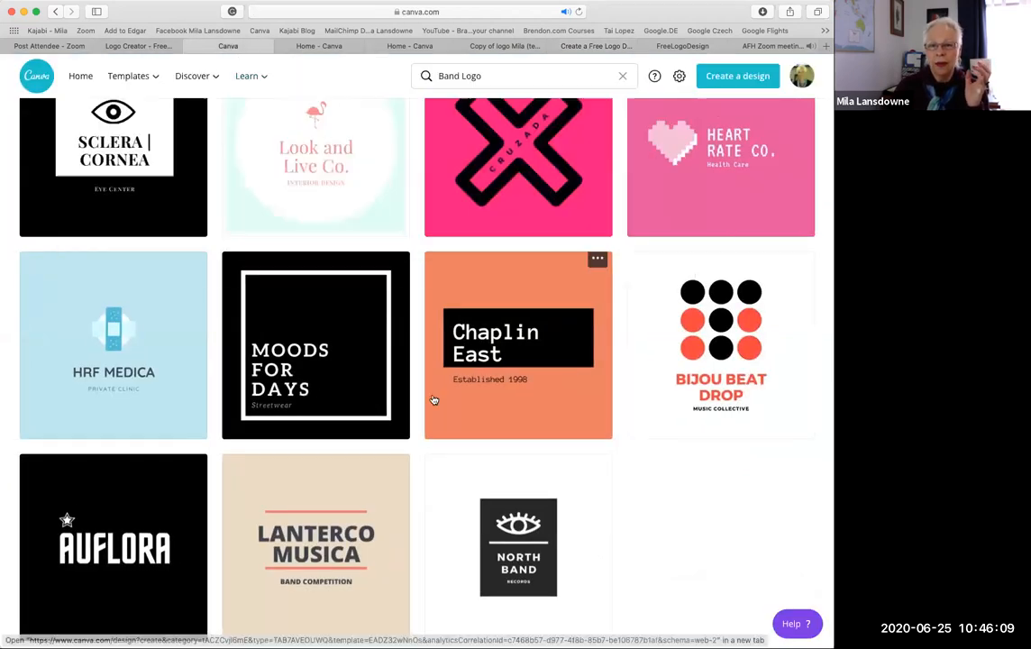
{"action": "scroll", "coordinate": [427, 372], "scroll_direction": "up", "scroll_amount": 10}
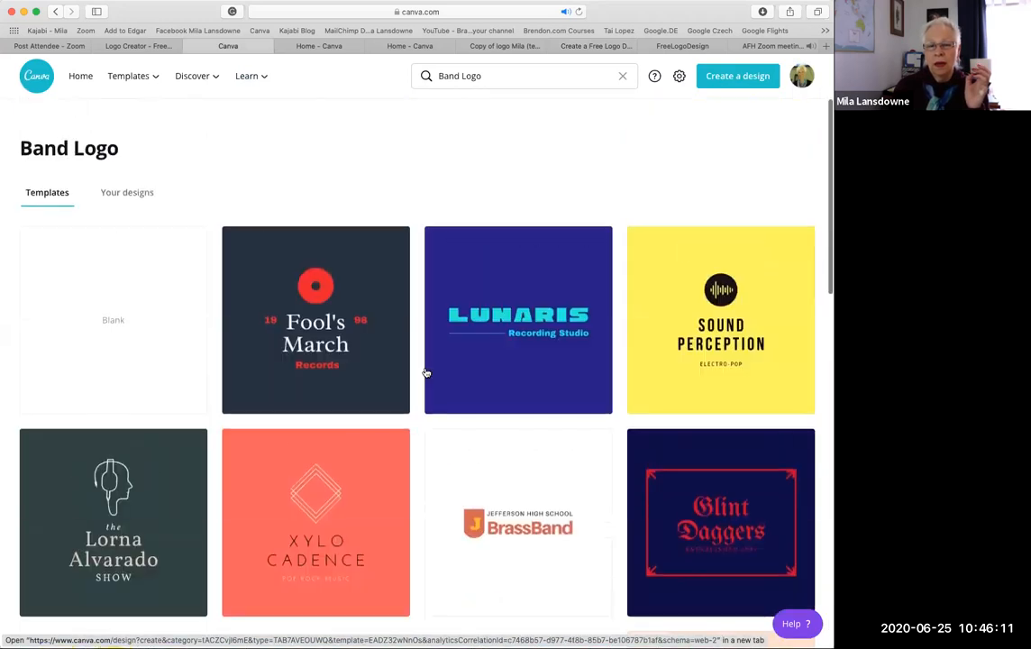